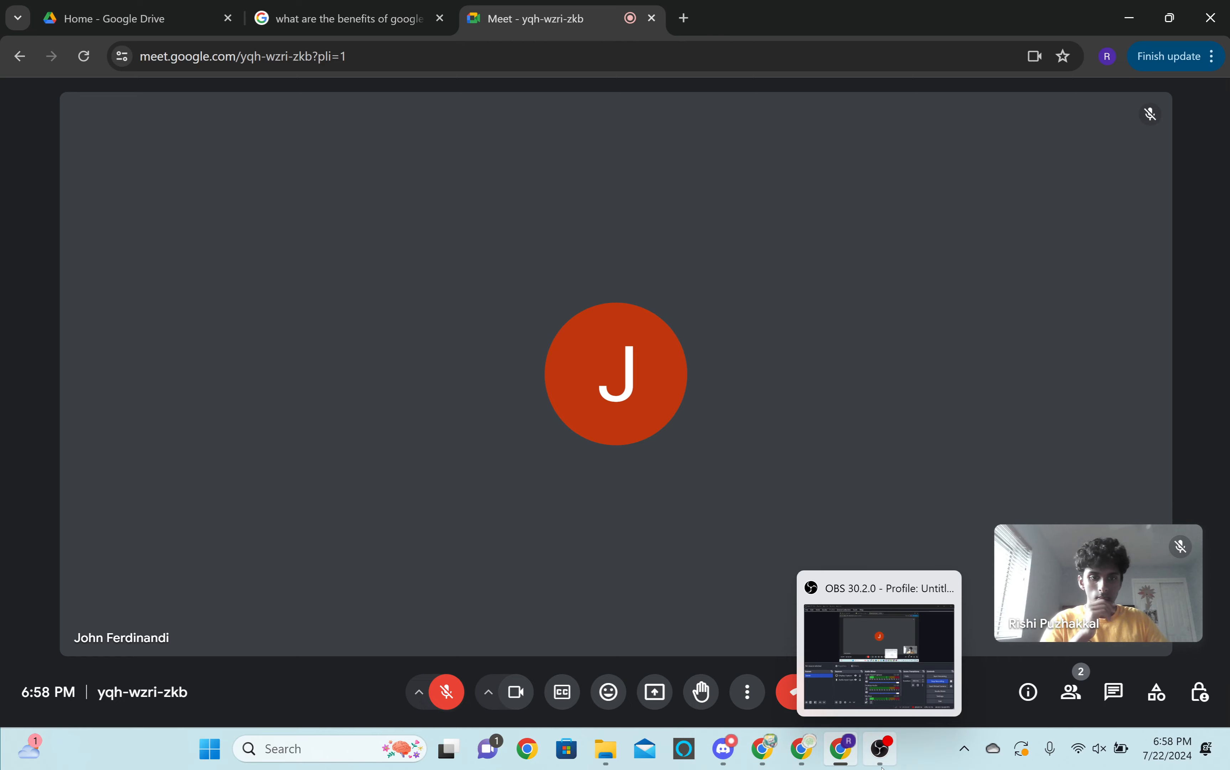
Switch to the browser window with the Hammer document and show image results for the existing hammer search.
{"action": "left_click", "coordinate": [880, 749]}
{"action": "left_click", "coordinate": [881, 761]}
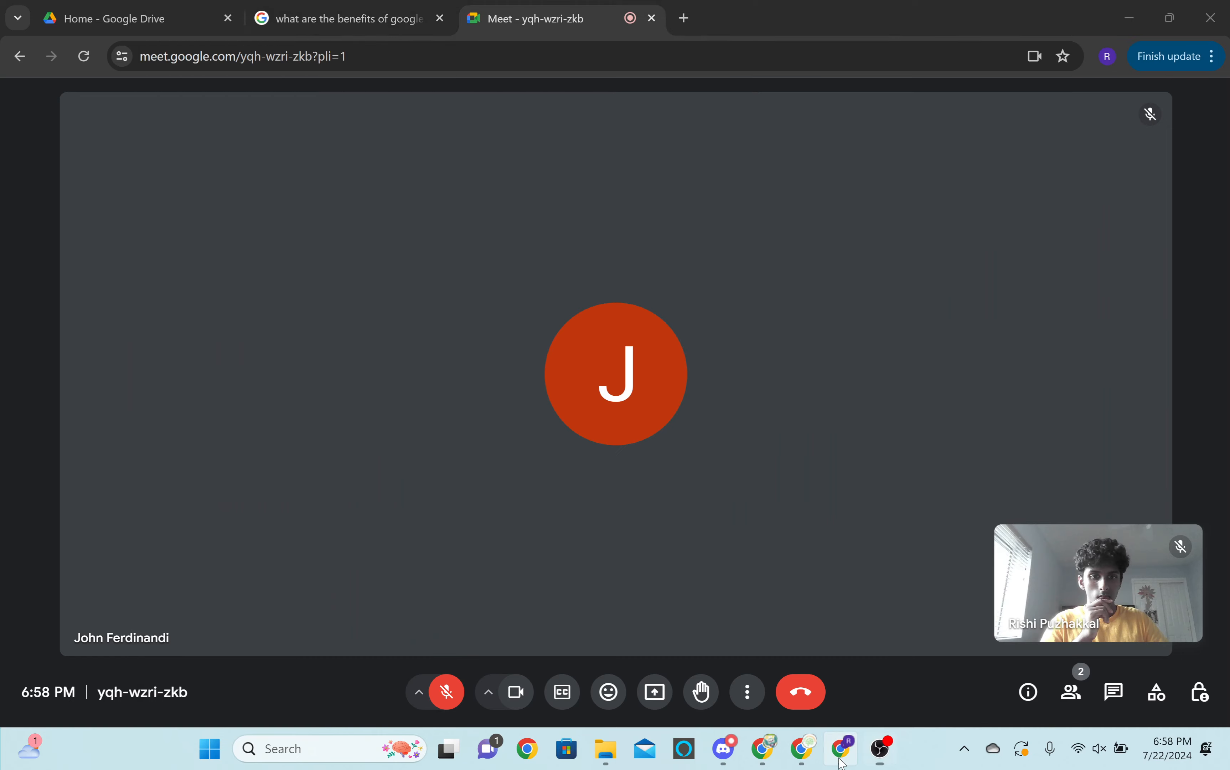
{"action": "mouse_move", "coordinate": [805, 764]}
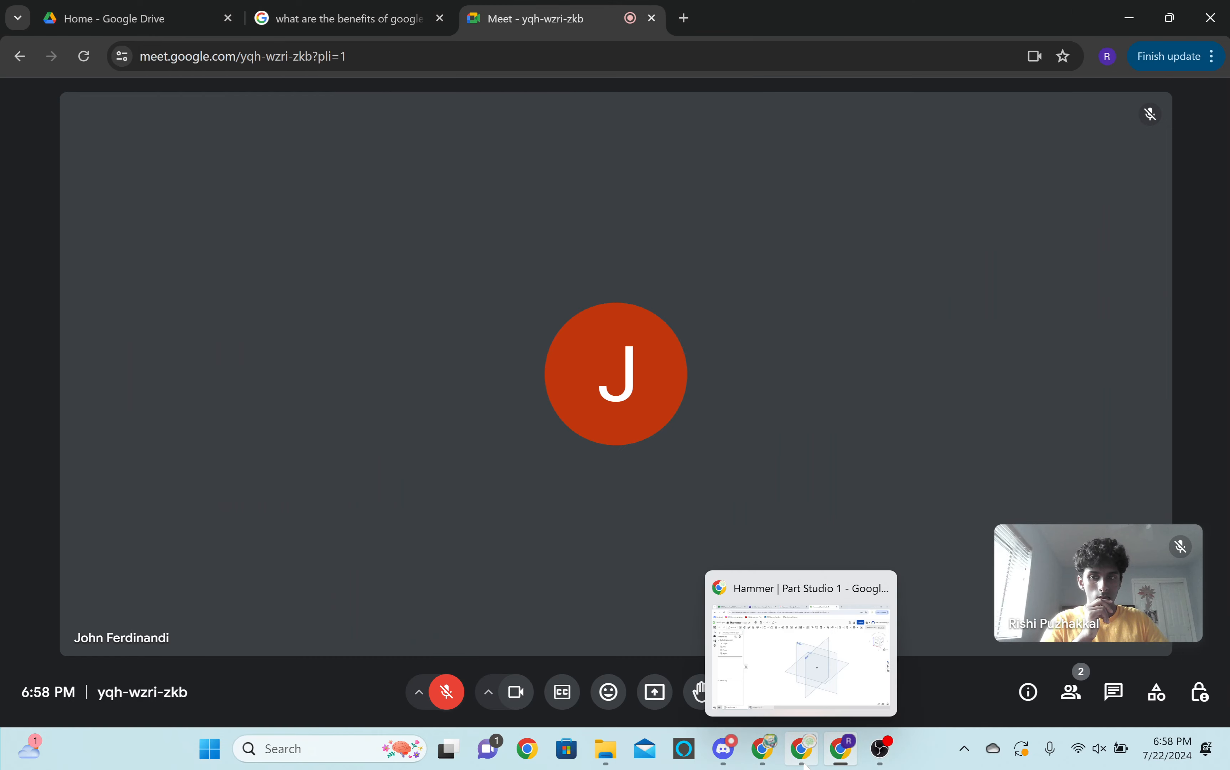
{"action": "left_click", "coordinate": [803, 761]}
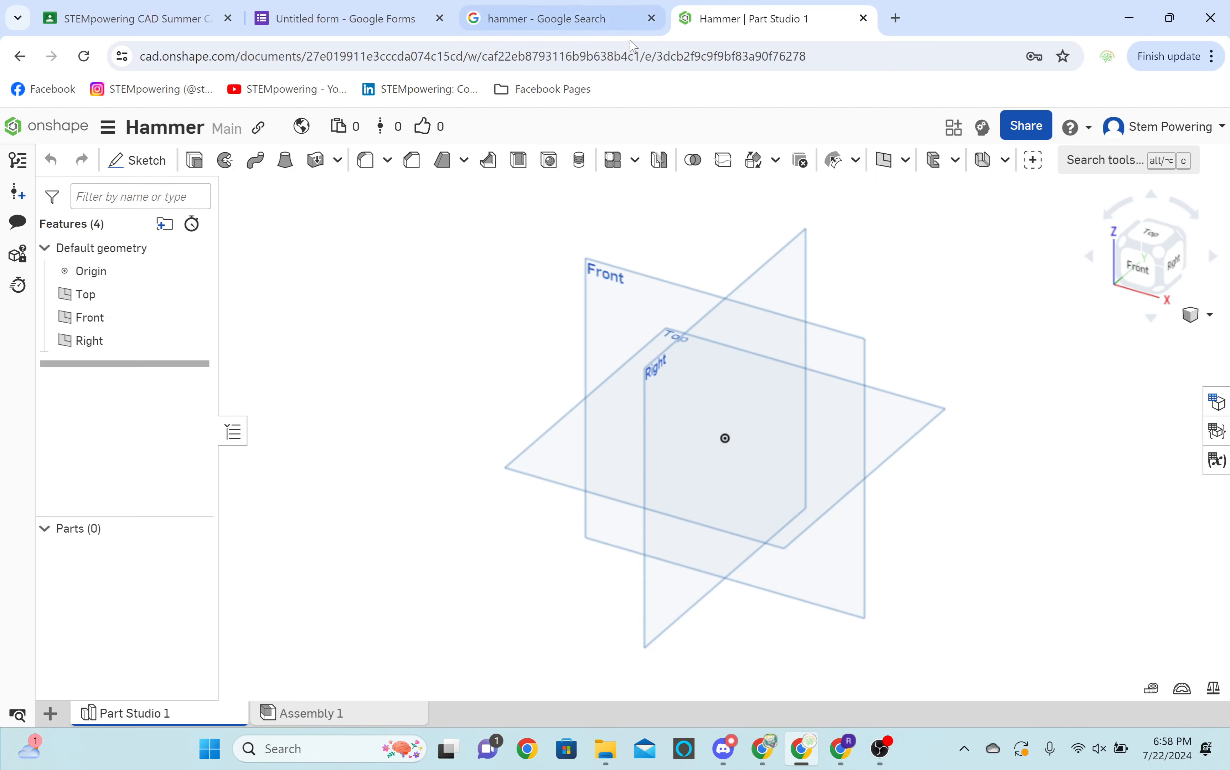
{"action": "left_click", "coordinate": [478, 19]}
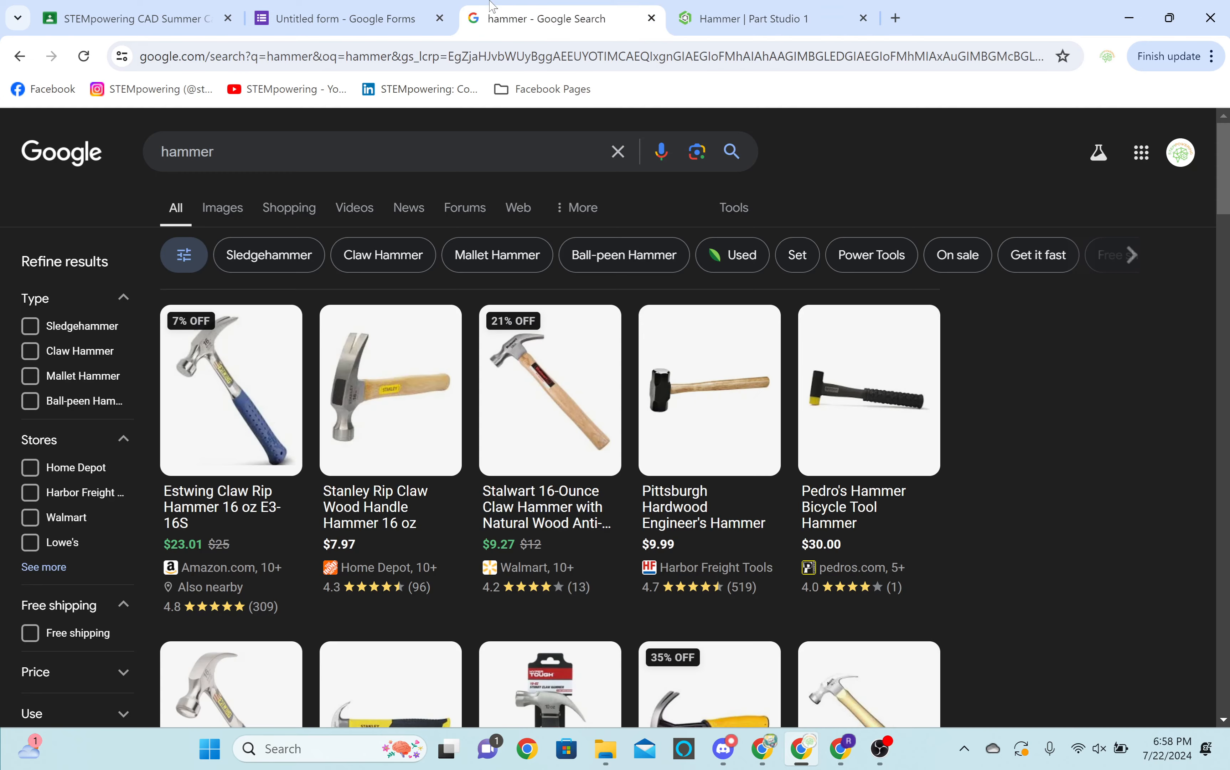
{"action": "left_click", "coordinate": [221, 204]}
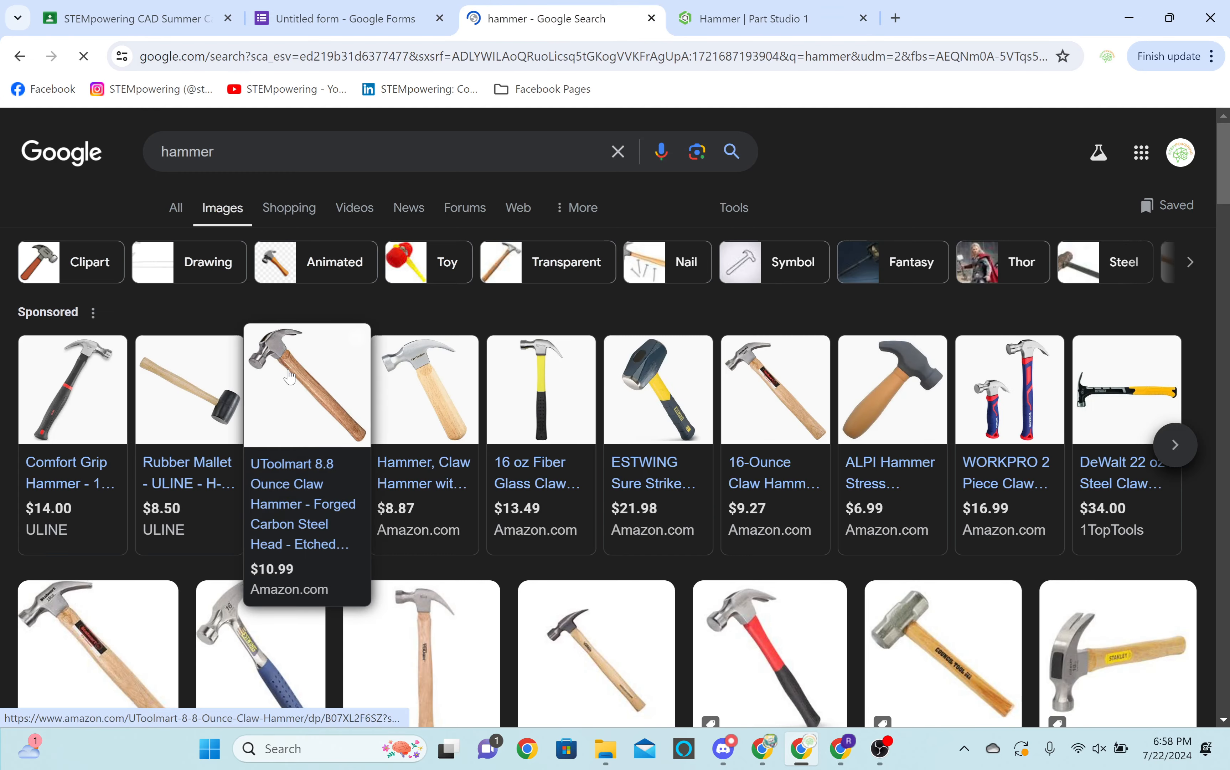
Preview the Hyper Tough and Christy's hammers among the image results, and leave the ESTWING 16 oz rip claw hammer open.
{"action": "scroll", "coordinate": [285, 377], "scroll_direction": "down", "scroll_amount": 2}
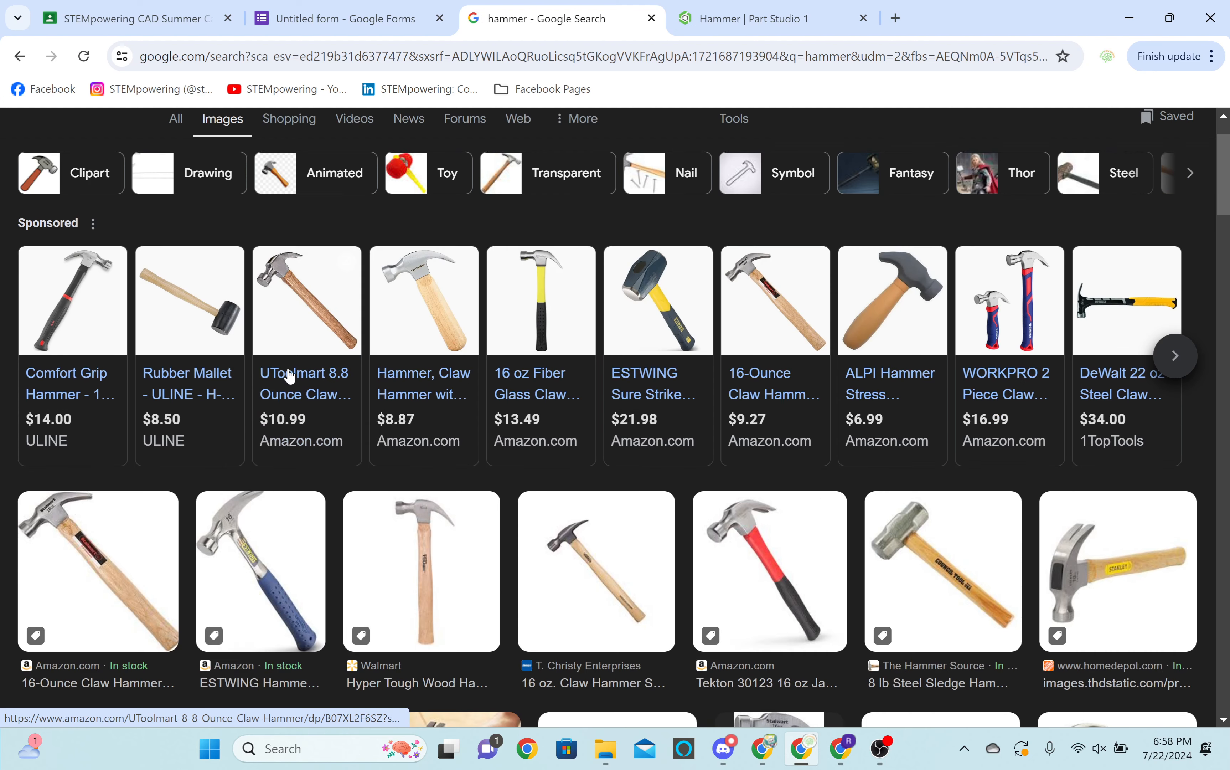
{"action": "left_click", "coordinate": [420, 562]}
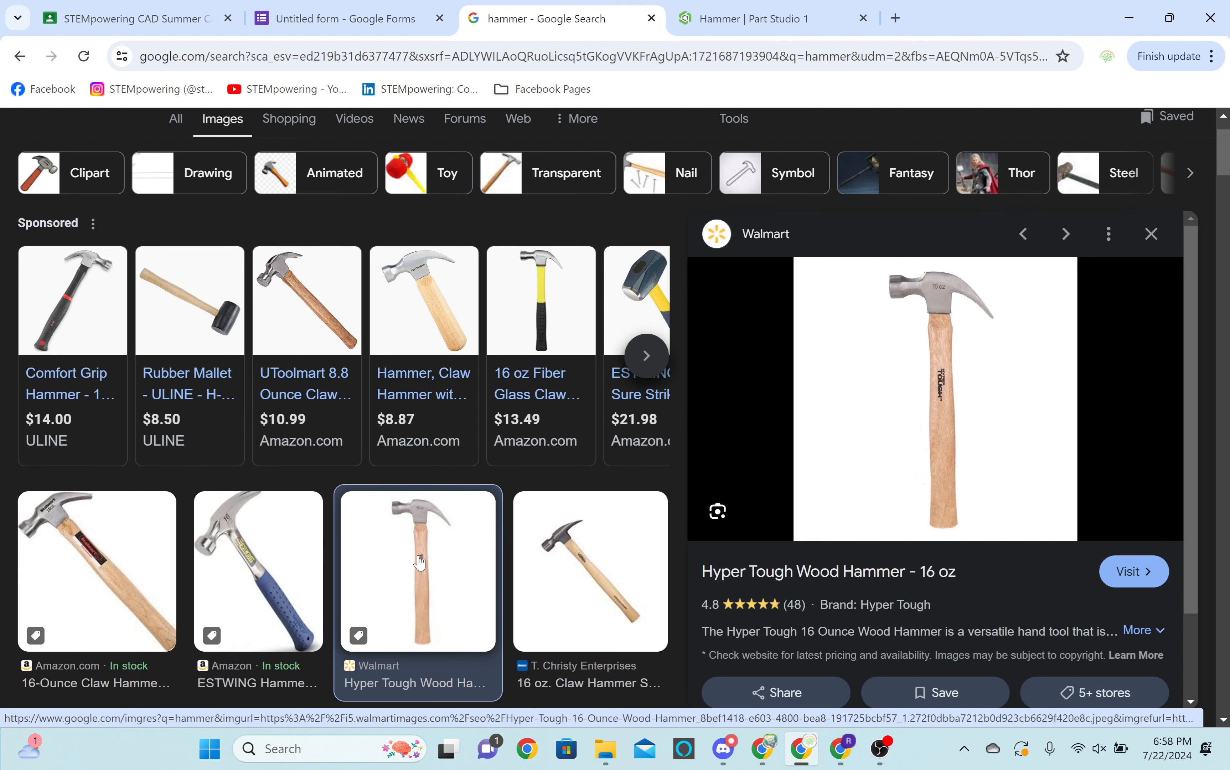
{"action": "left_click", "coordinate": [540, 563]}
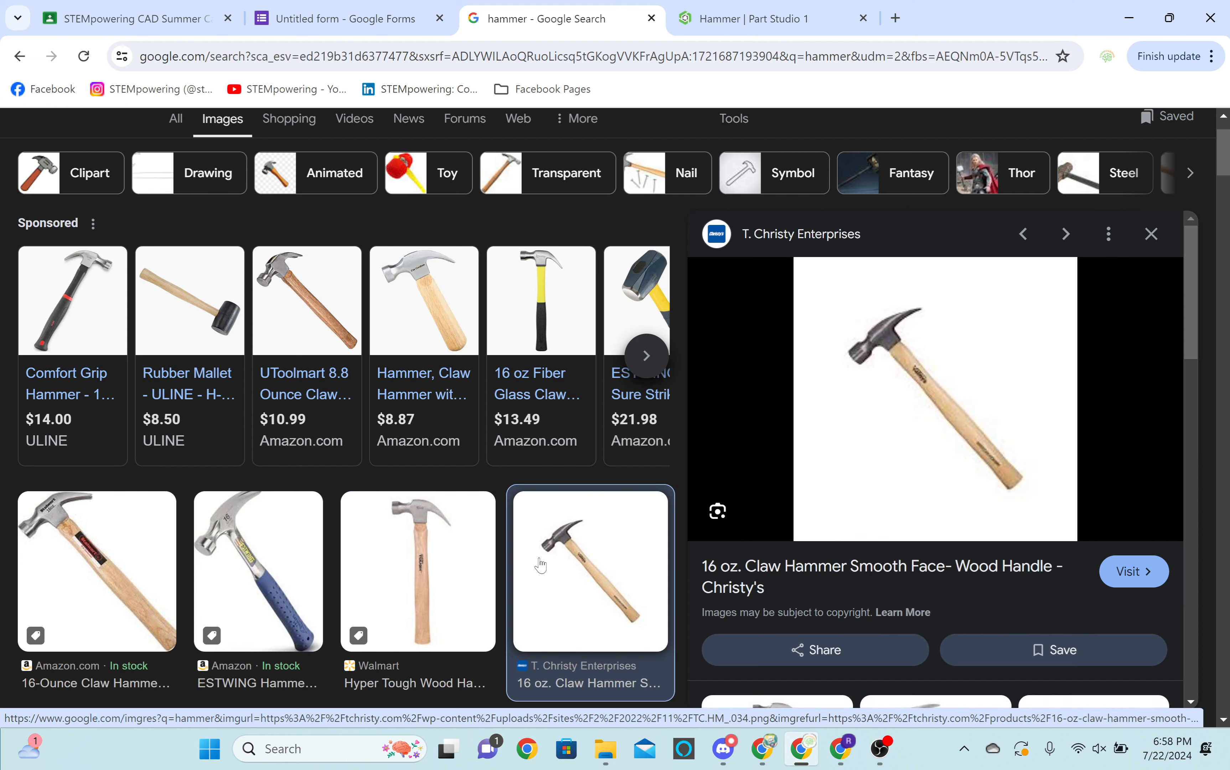
{"action": "left_click", "coordinate": [298, 546]}
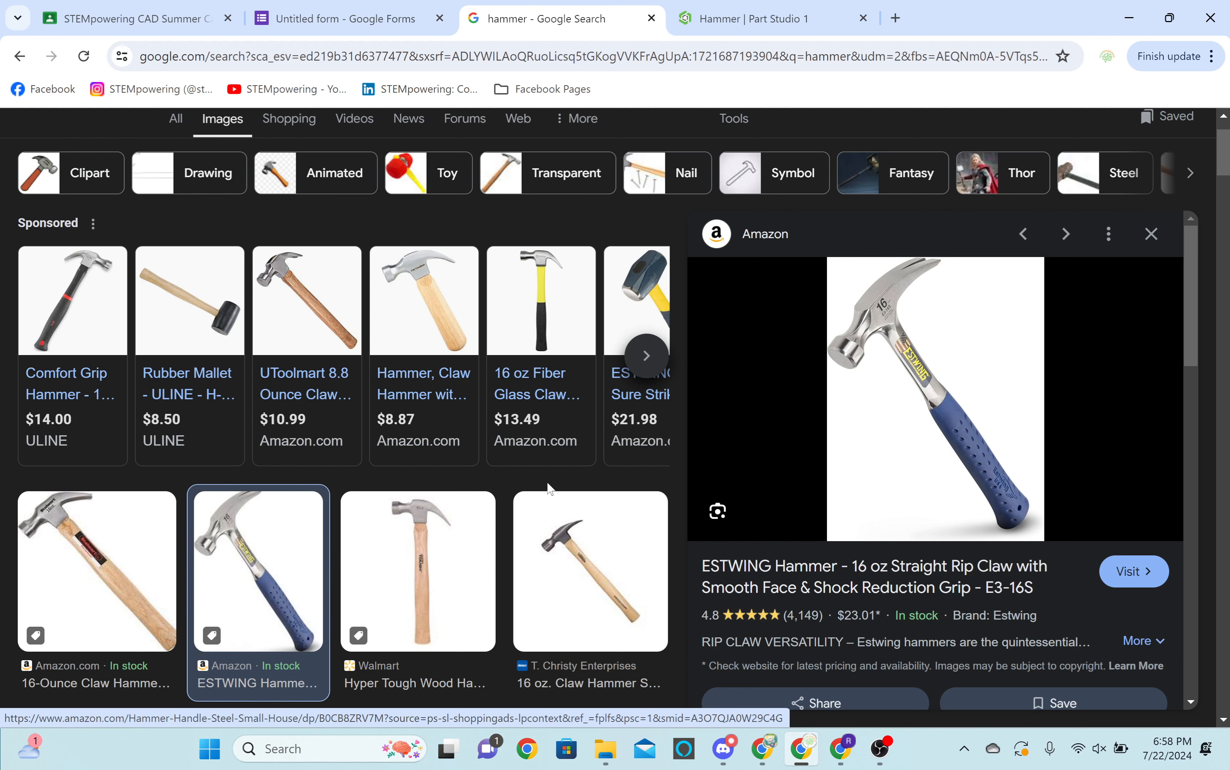
Admit the waiting participant to the Meet call and unmute the microphone briefly before muting it again.
{"action": "left_click", "coordinate": [841, 747]}
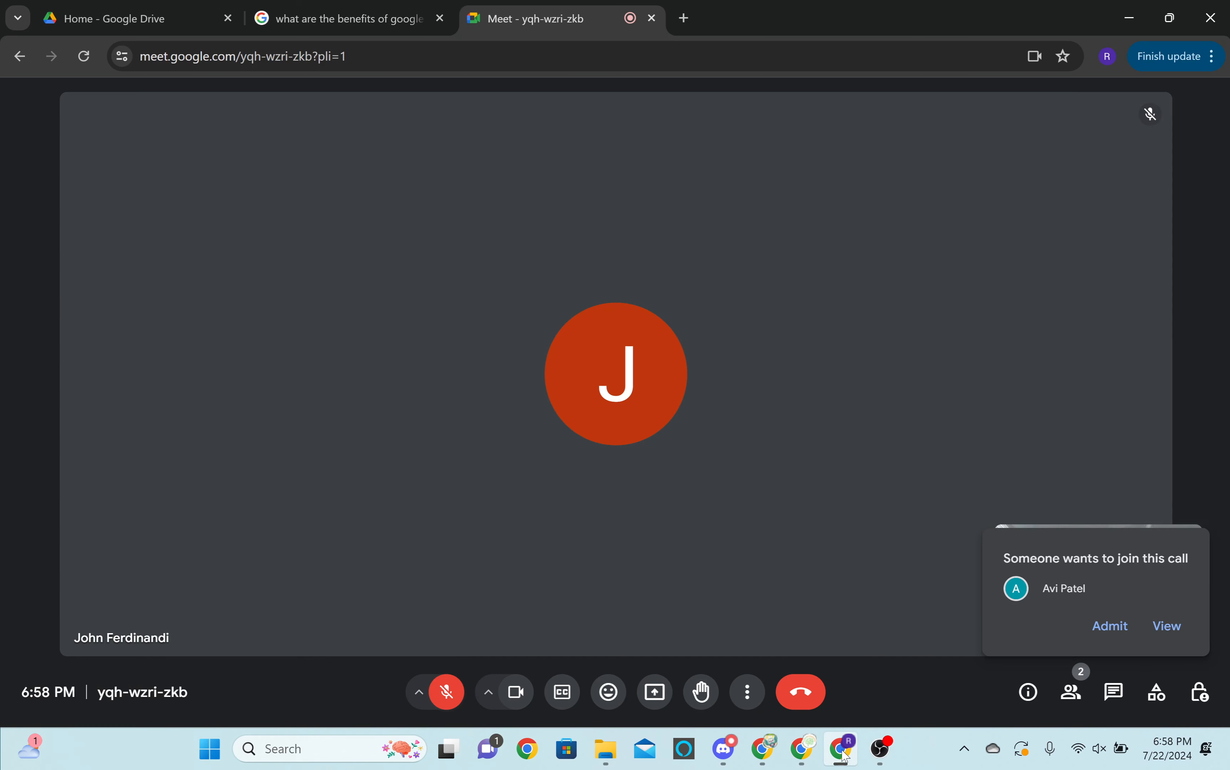
{"action": "left_click", "coordinate": [1122, 631]}
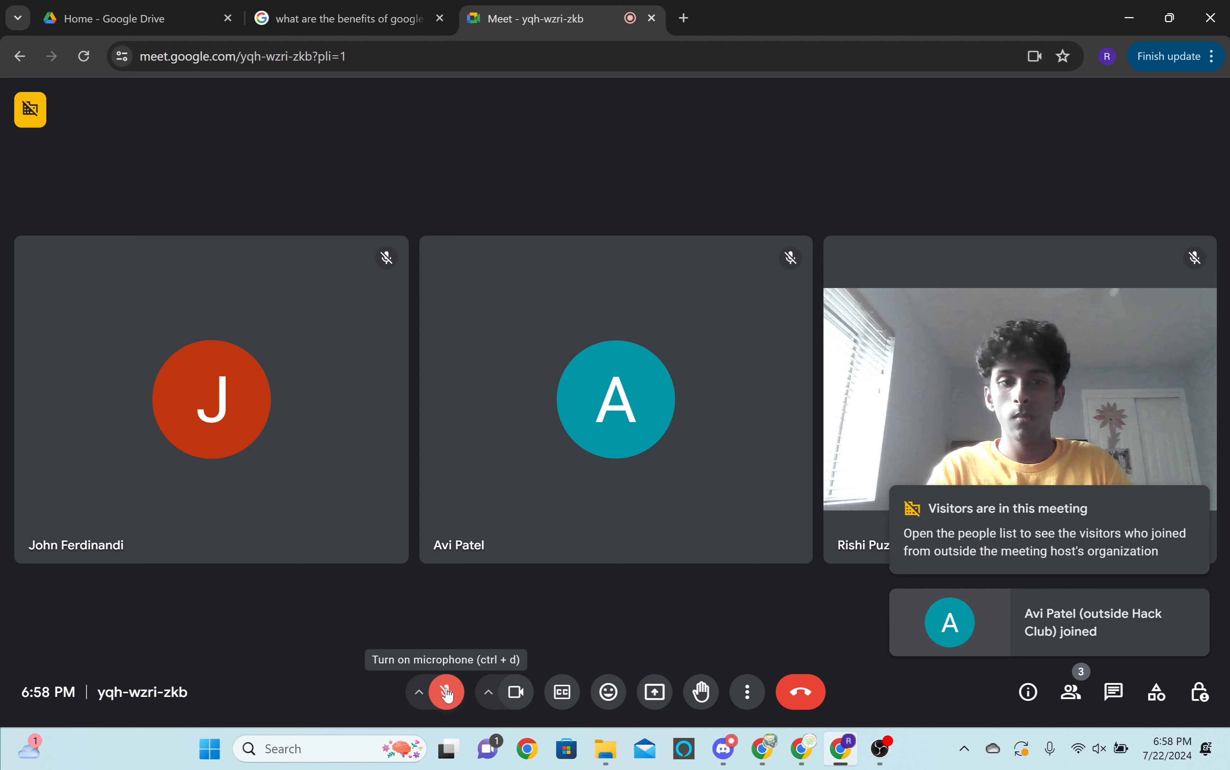
{"action": "left_click", "coordinate": [447, 693]}
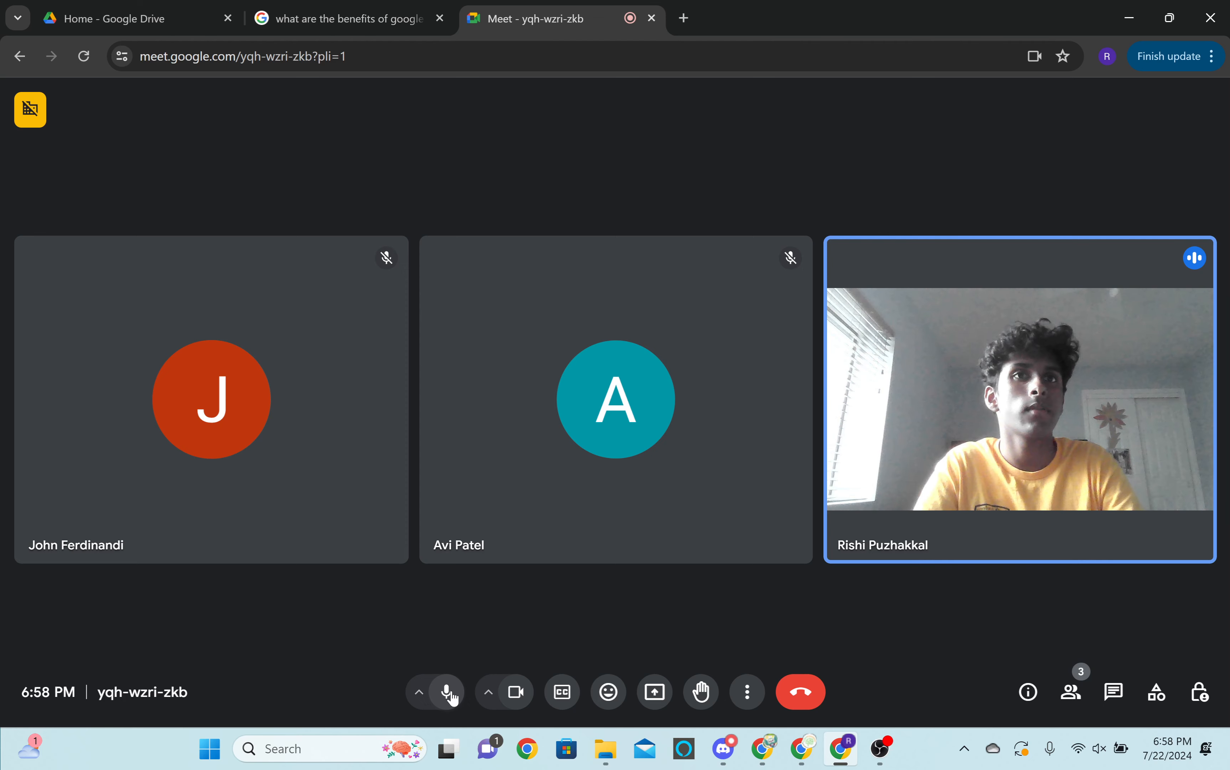
{"action": "left_click", "coordinate": [451, 696]}
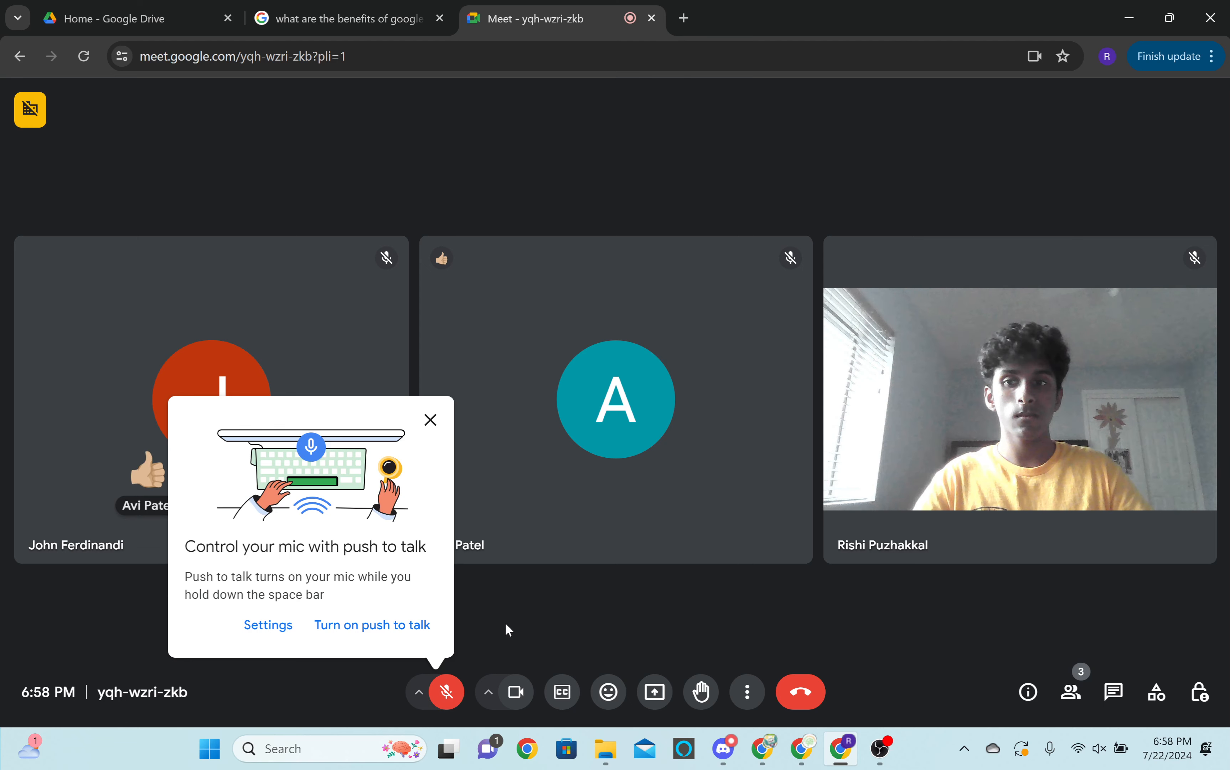
{"action": "left_click", "coordinate": [431, 420]}
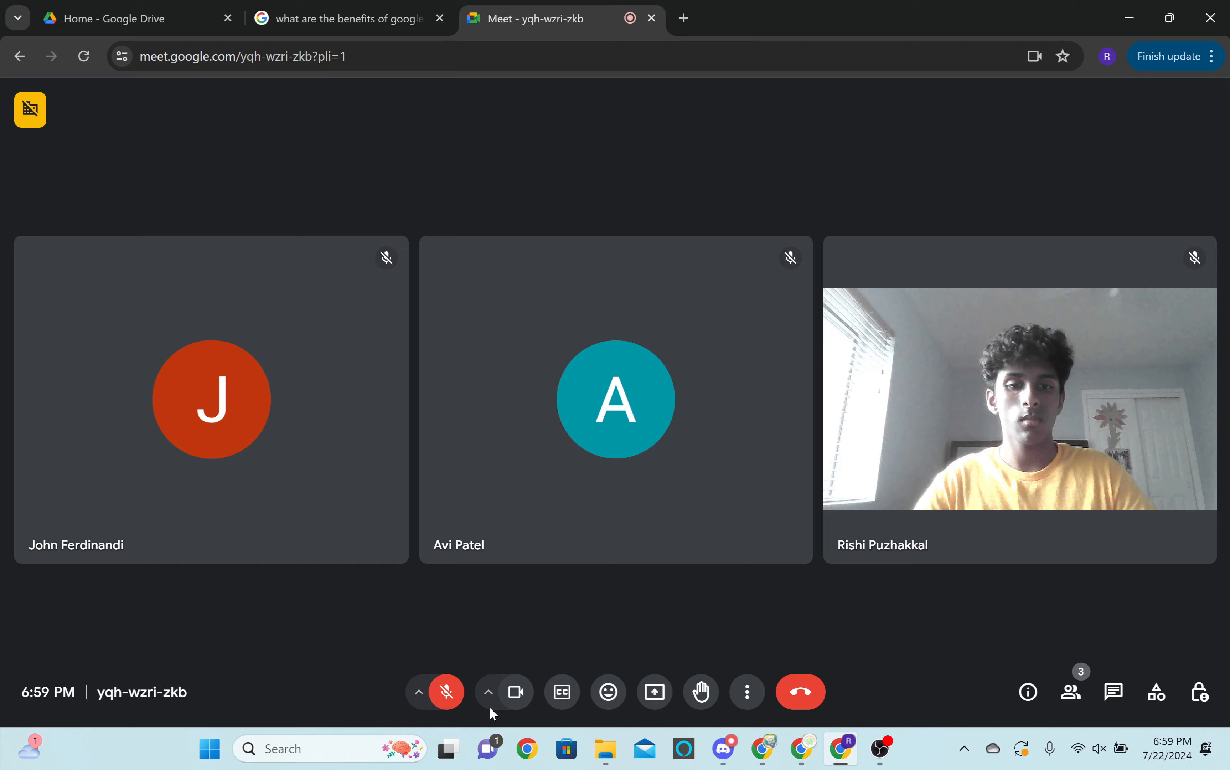
Check the ongoing screen recording in OBS and return to the Meet call.
{"action": "left_click", "coordinate": [880, 748]}
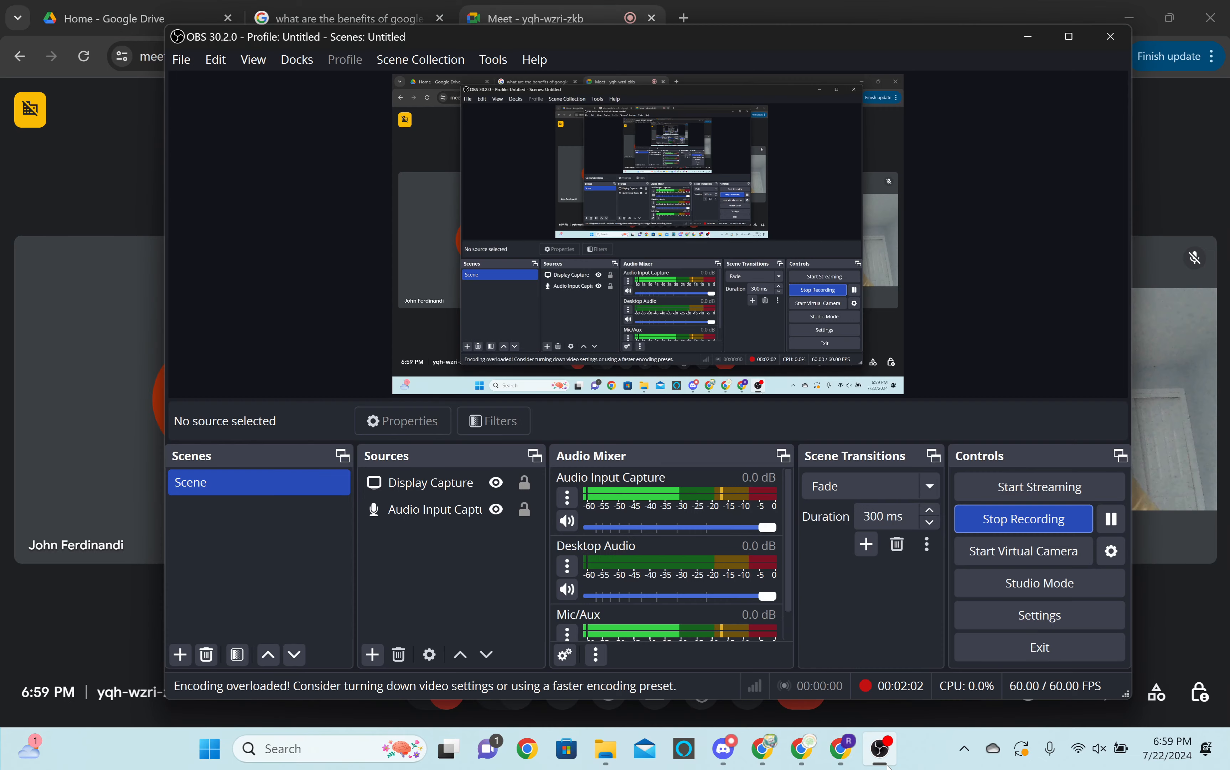
{"action": "left_click", "coordinate": [1163, 632]}
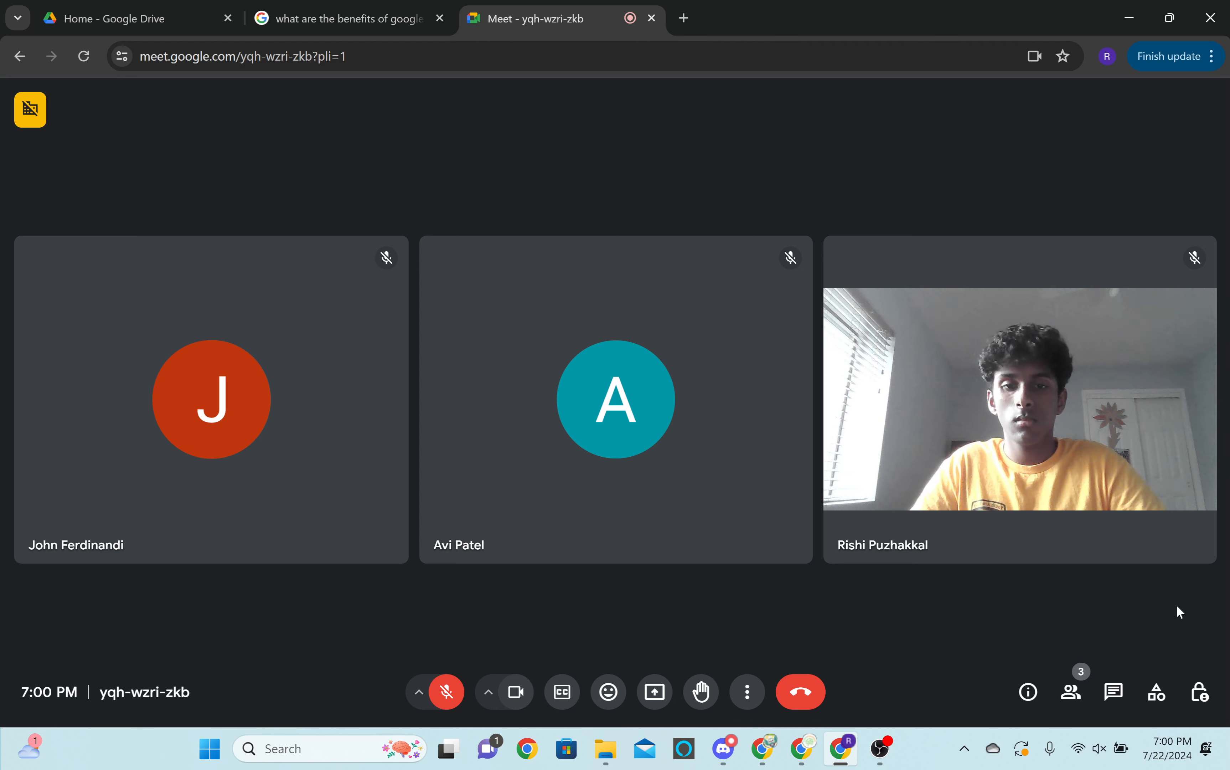
Present the window with the hammer Google search in the meeting and dismiss the infinity mirror warning.
{"action": "left_click", "coordinate": [654, 692]}
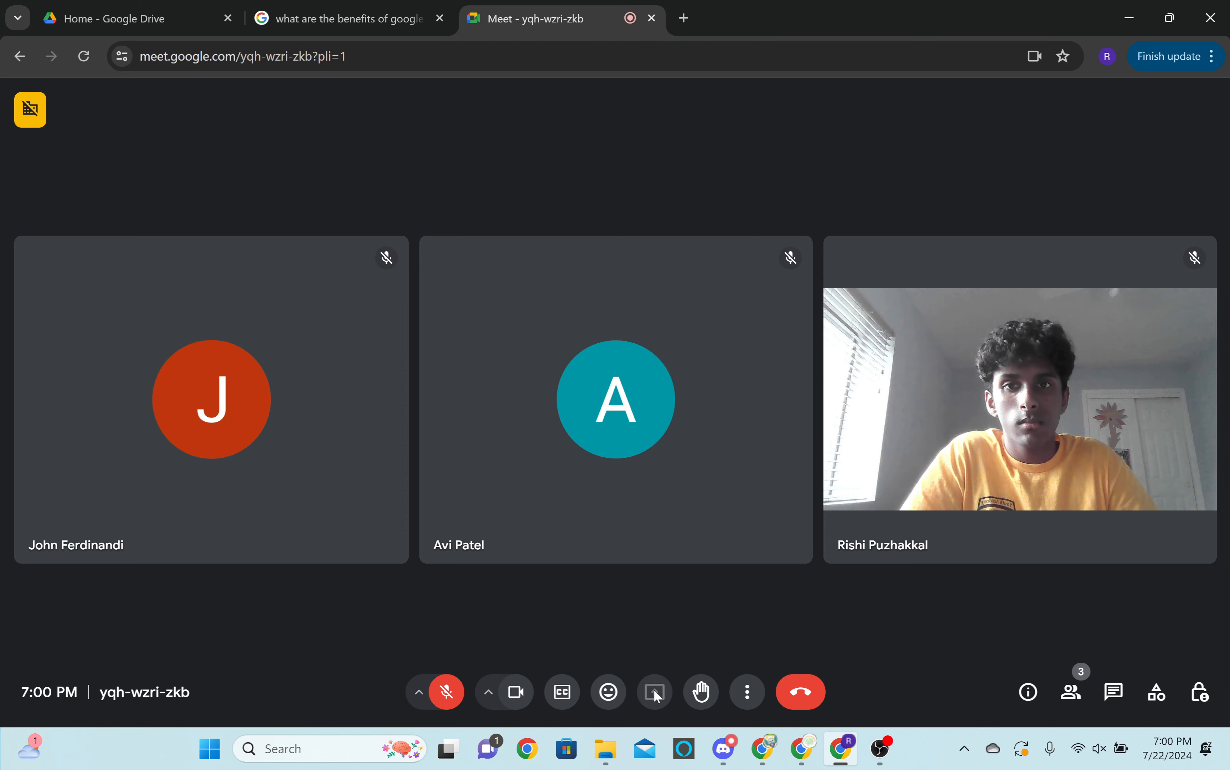
{"action": "left_click", "coordinate": [621, 169]}
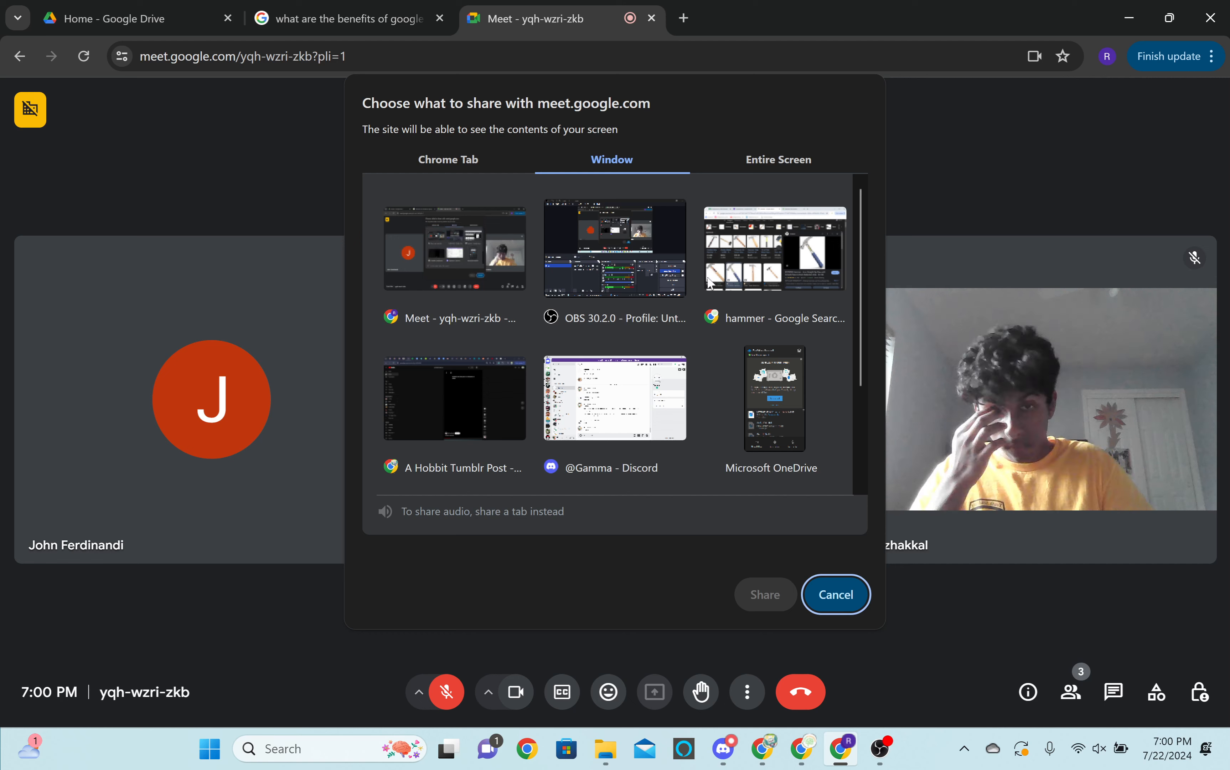
{"action": "left_click", "coordinate": [767, 260]}
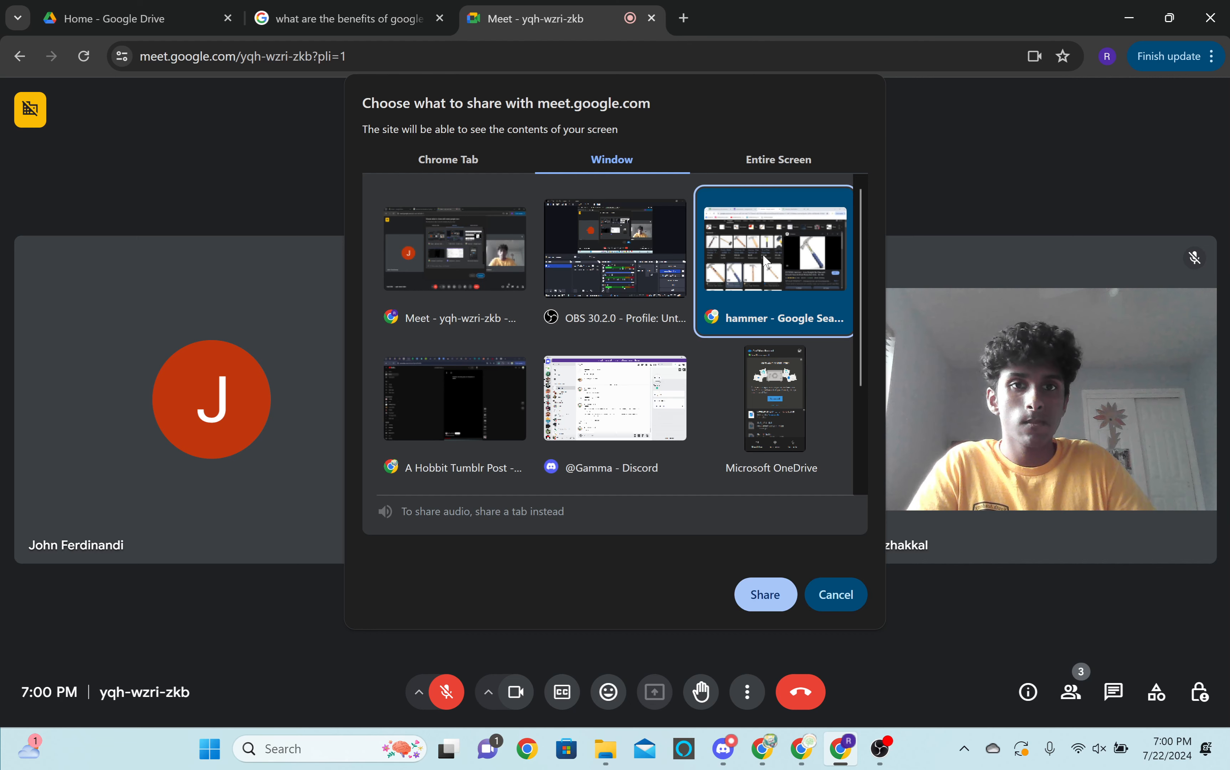
{"action": "left_click", "coordinate": [765, 594]}
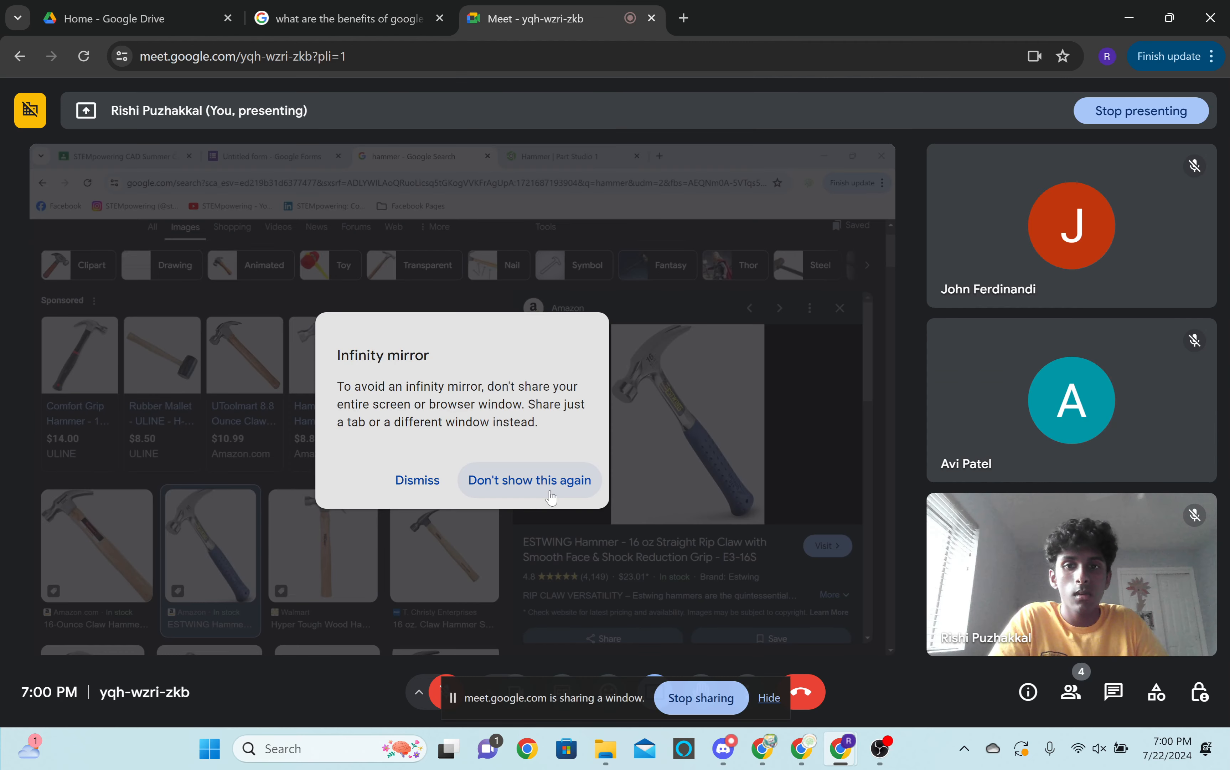
{"action": "left_click", "coordinate": [418, 482]}
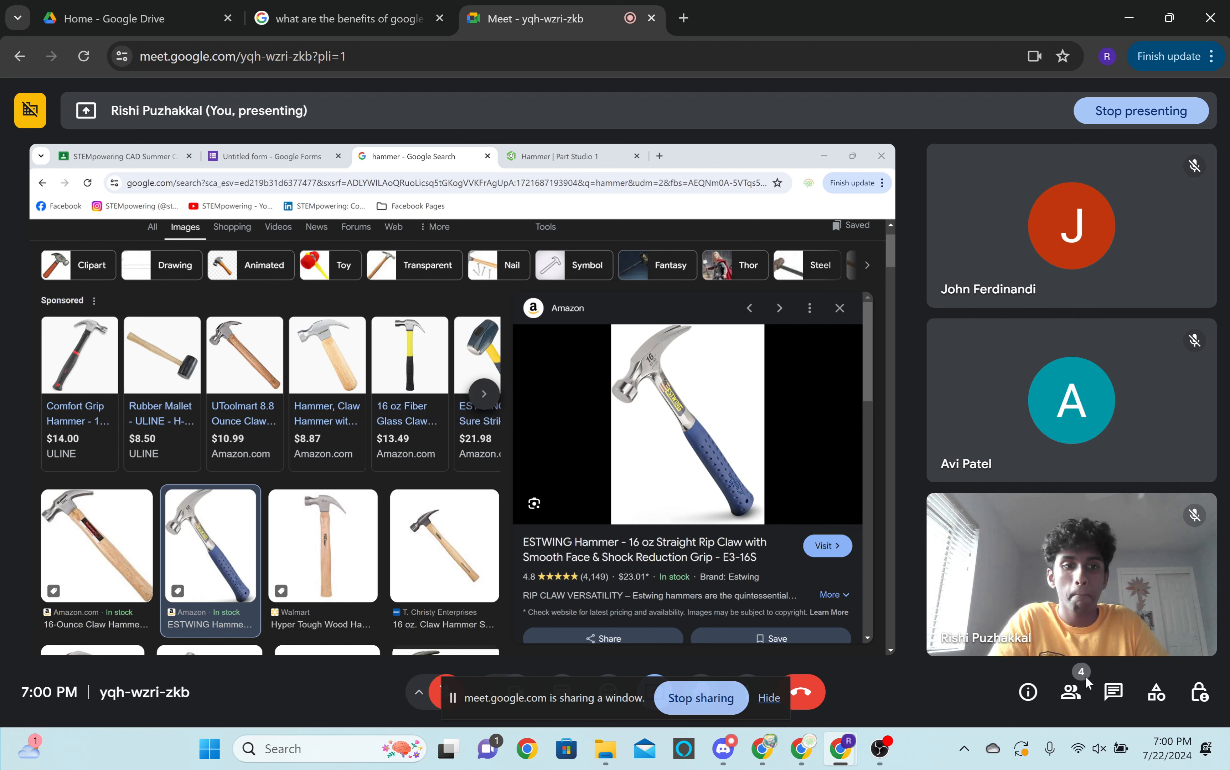
Show the meeting's people list and admit the participant waiting to join.
{"action": "left_click", "coordinate": [1071, 691]}
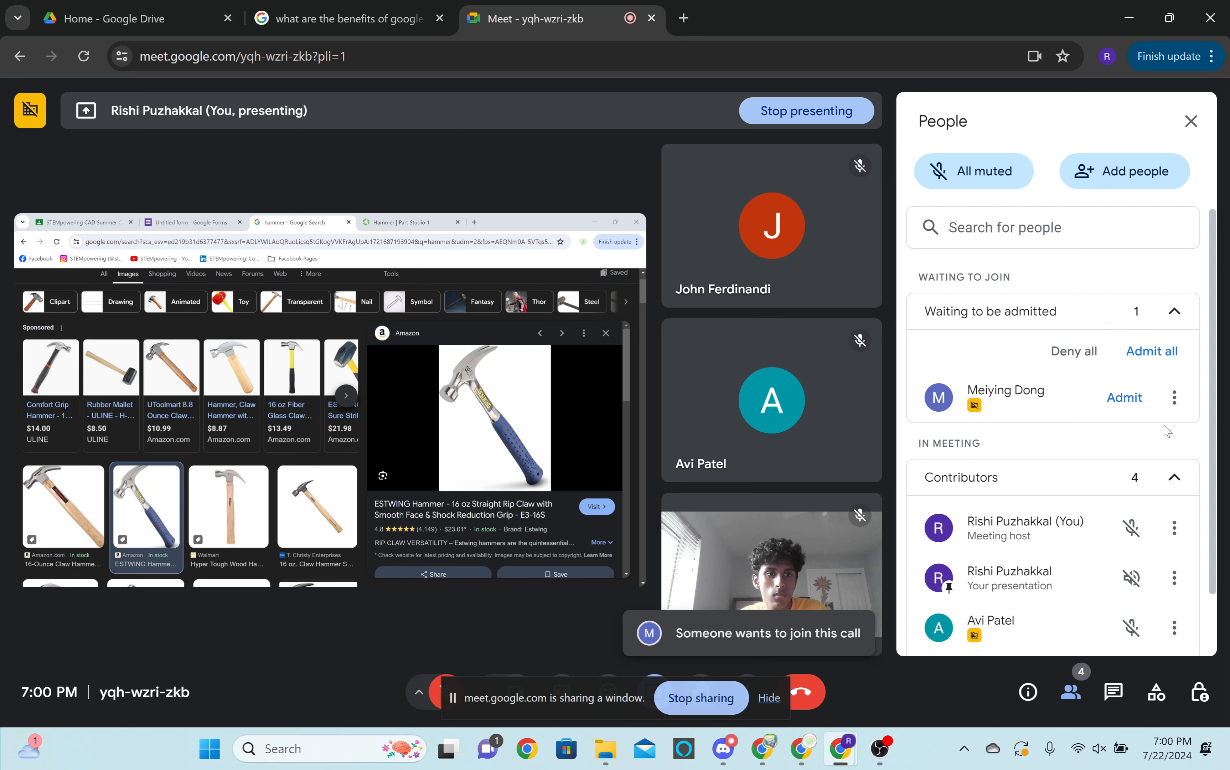
{"action": "left_click", "coordinate": [1113, 398]}
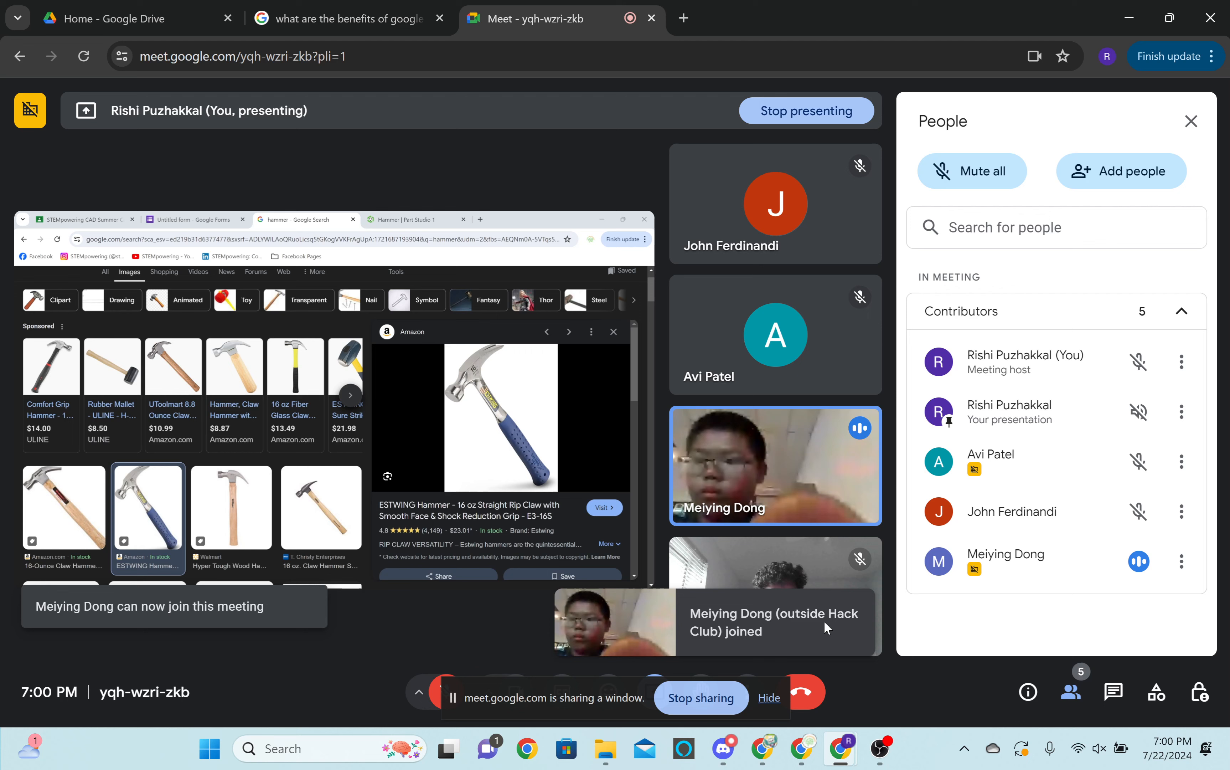
Hide the notice about the shared window and raise the computer's volume.
{"action": "left_click", "coordinate": [764, 705]}
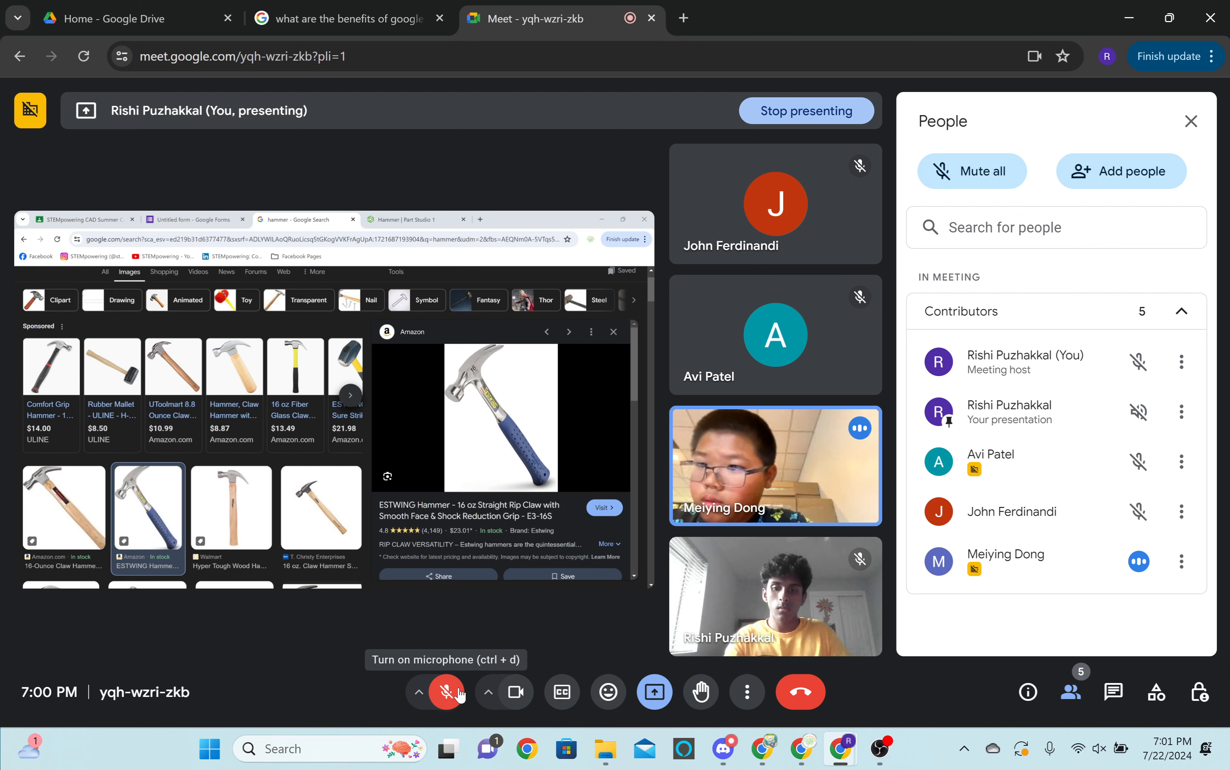
{"action": "key", "text": "XF86AudioRaiseVolume"}
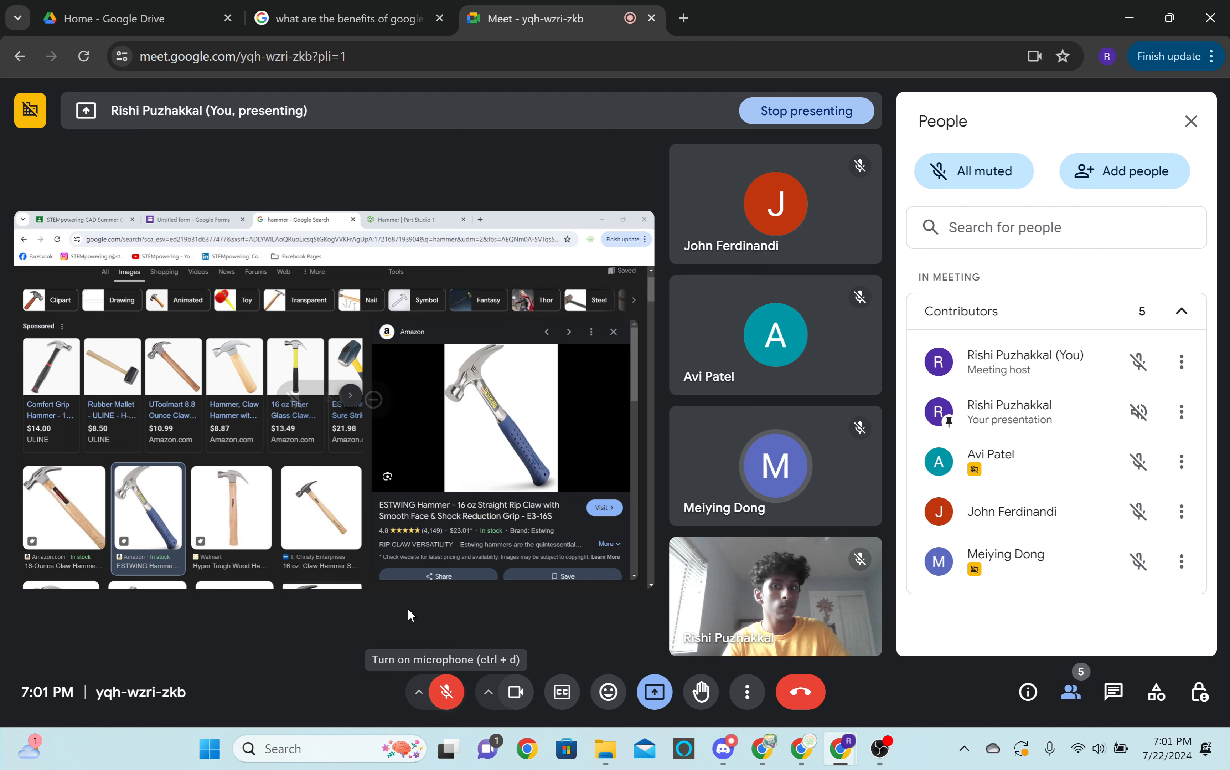
{"action": "left_click", "coordinate": [266, 10]}
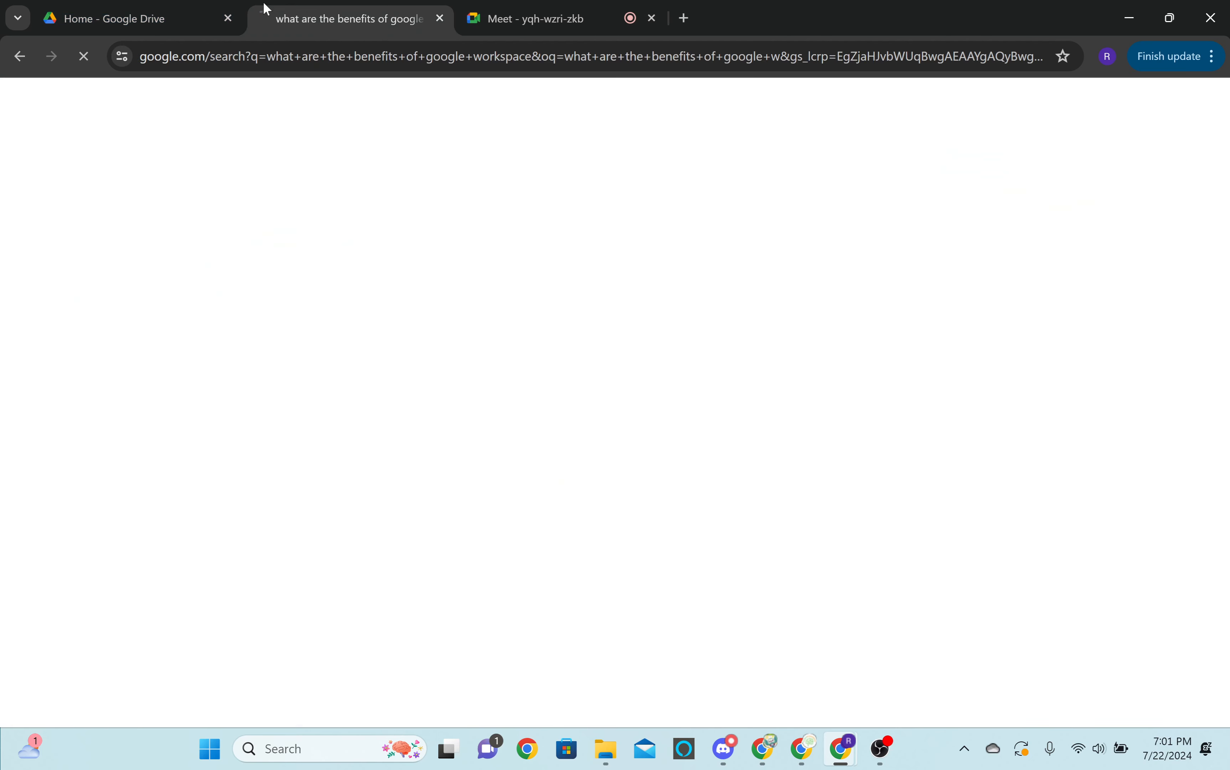
{"action": "left_click", "coordinate": [206, 12]}
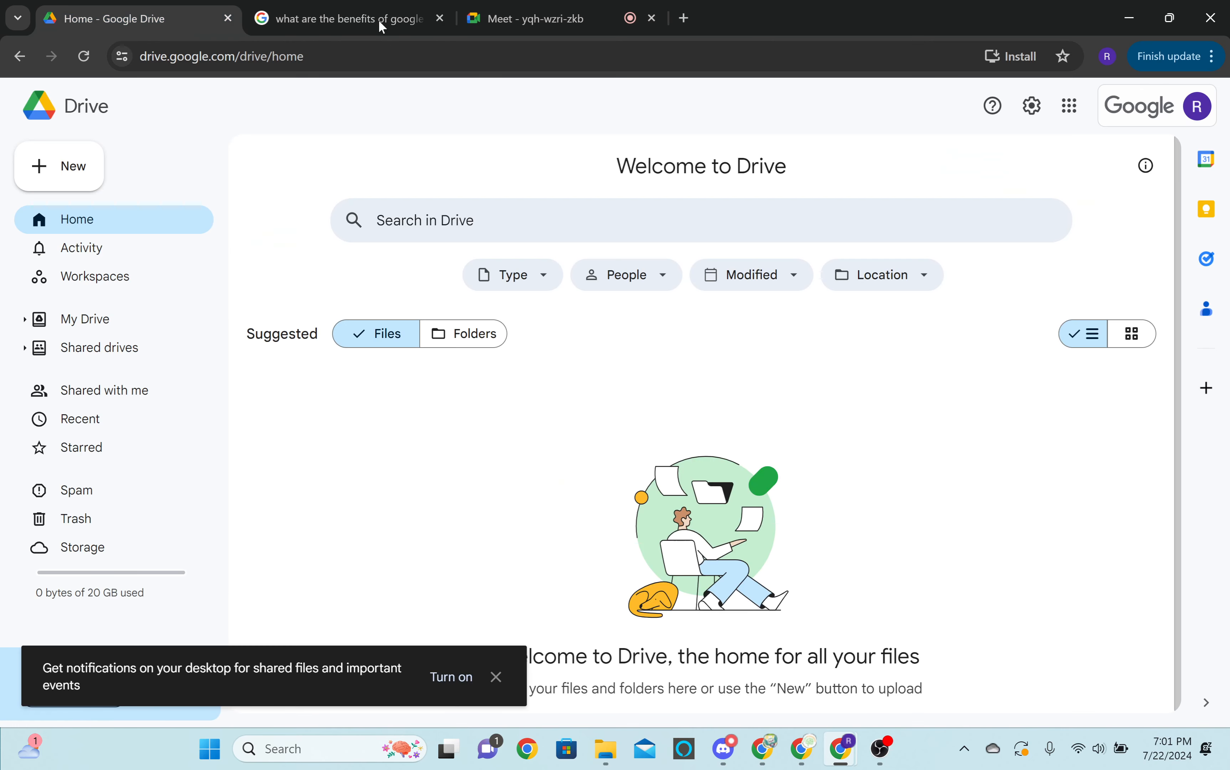
{"action": "left_click", "coordinate": [346, 18]}
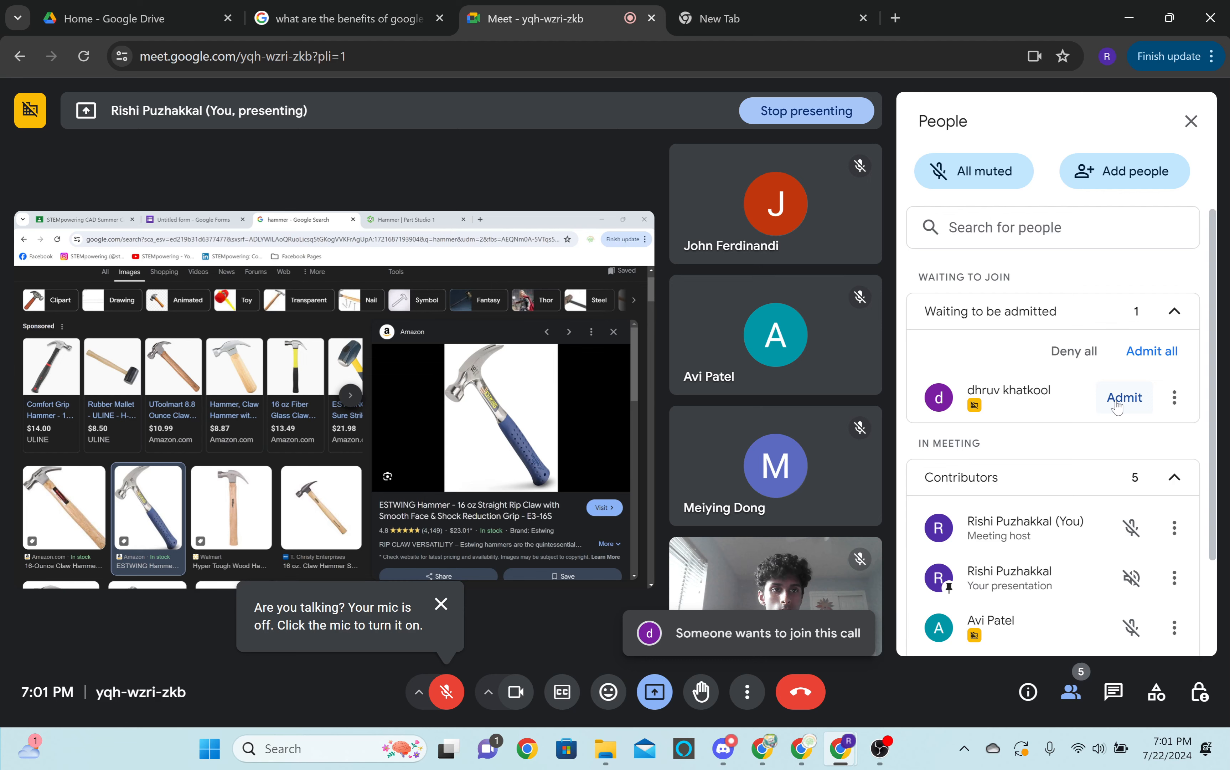
Admit another waiting participant to the Meet call and switch the microphone on briefly before muting it again.
{"action": "left_click", "coordinate": [1123, 398]}
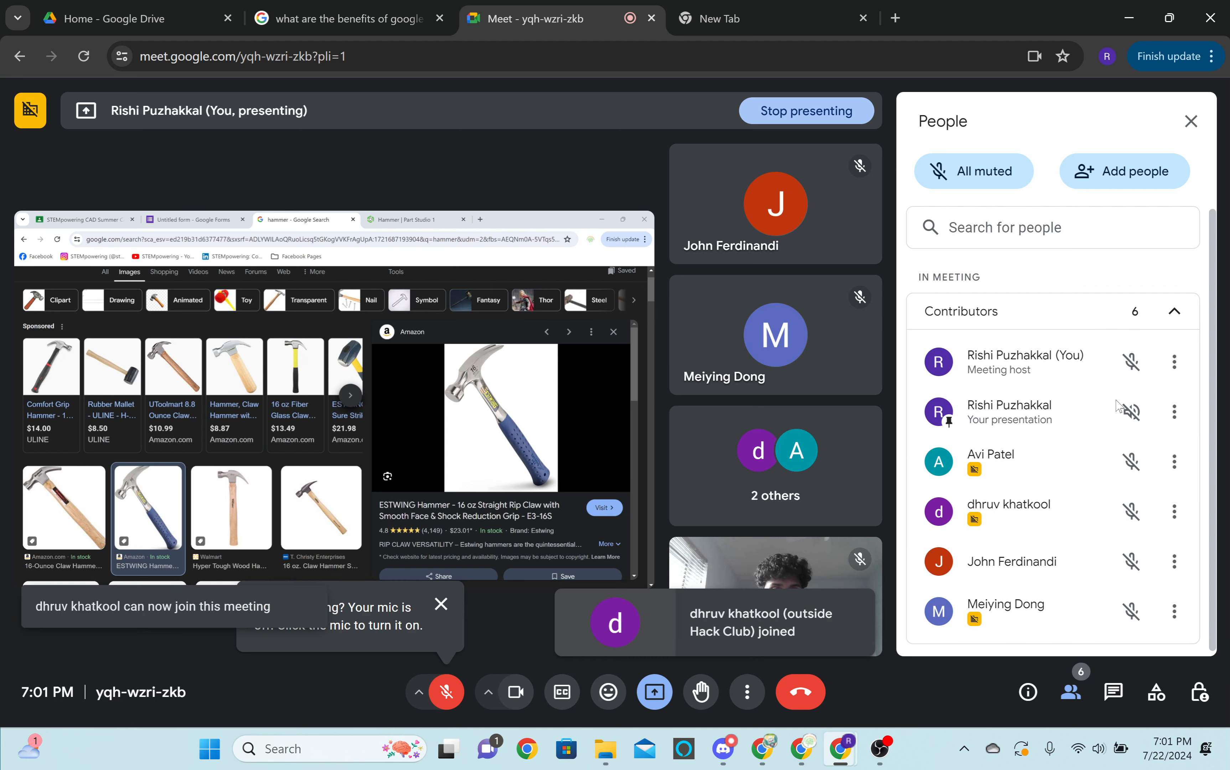
{"action": "left_click", "coordinate": [441, 692]}
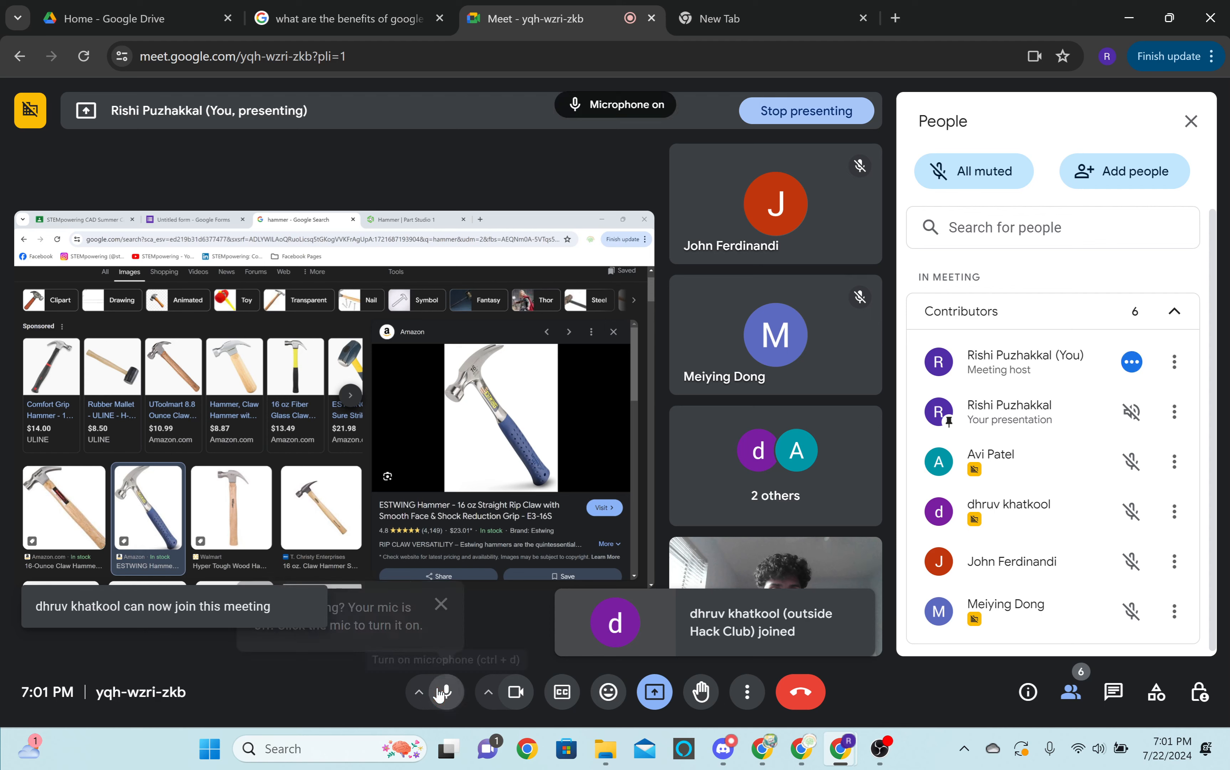
{"action": "left_click", "coordinate": [440, 689]}
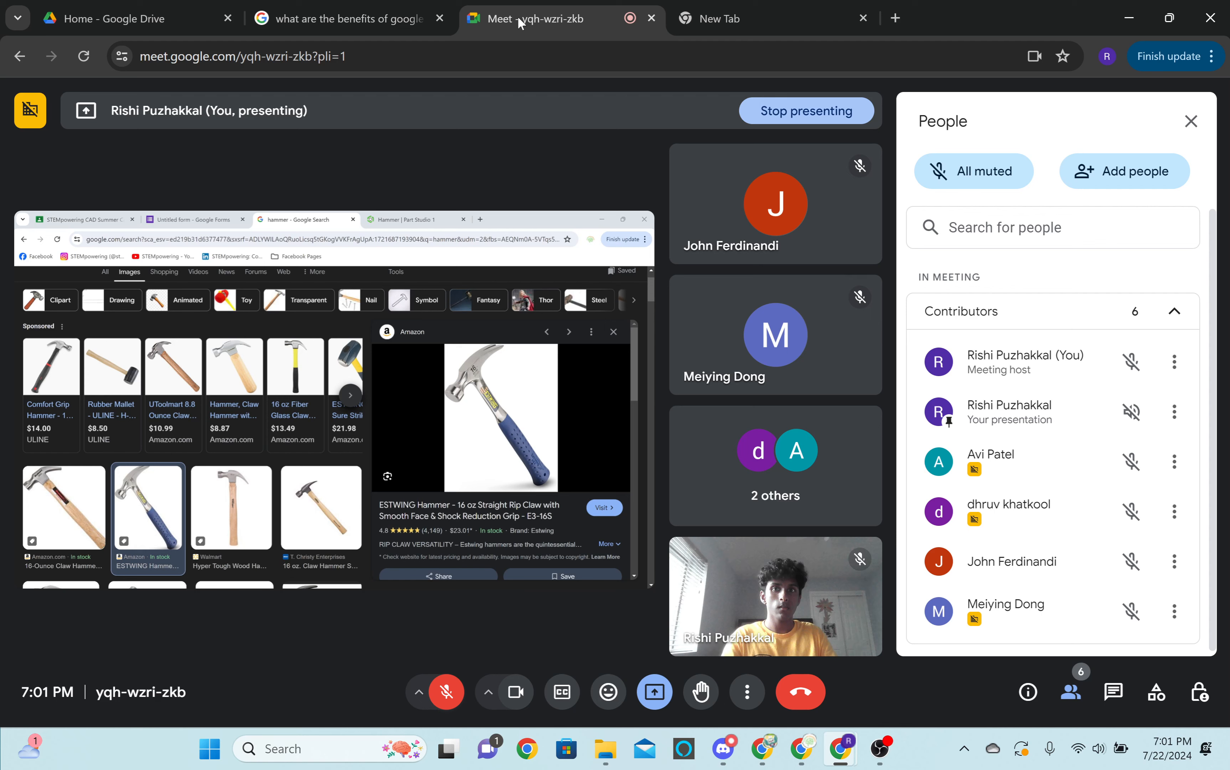
{"action": "mouse_move", "coordinate": [860, 639]}
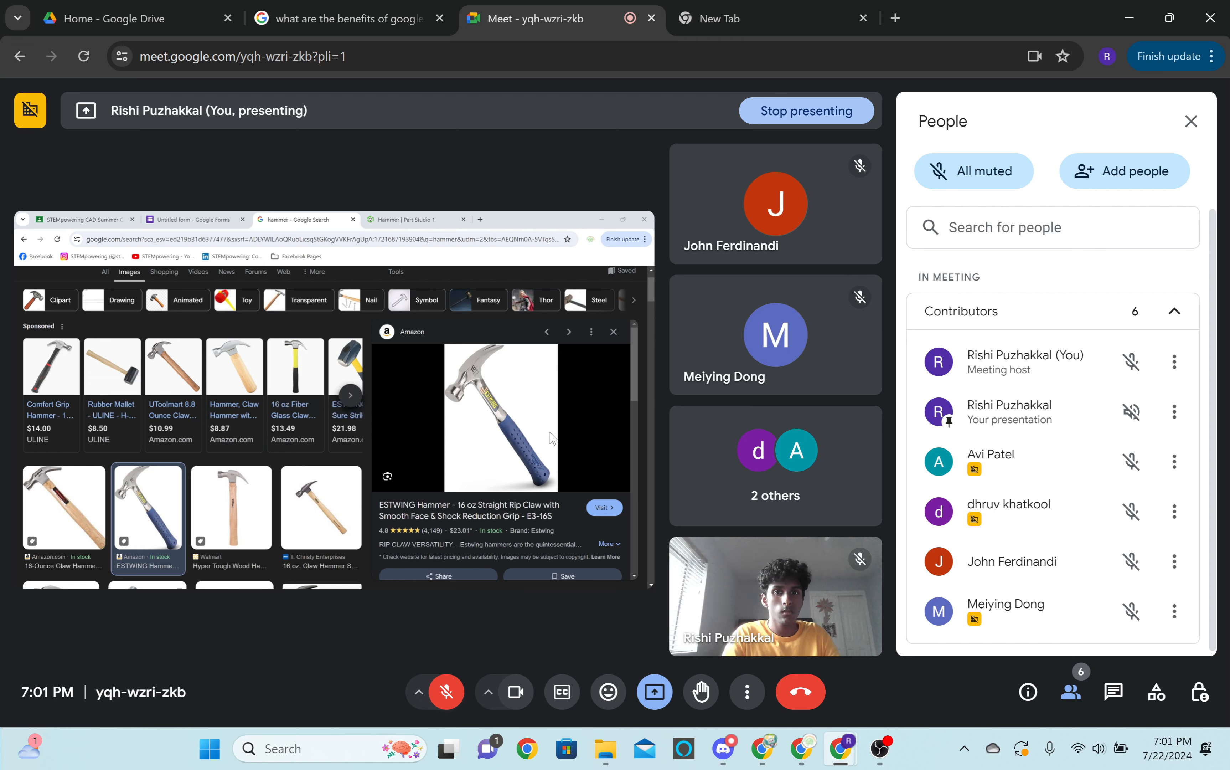
Unmute the microphone with the computer's volume raised to 62, and admit the first of the waiting participants.
{"action": "left_click", "coordinate": [444, 692]}
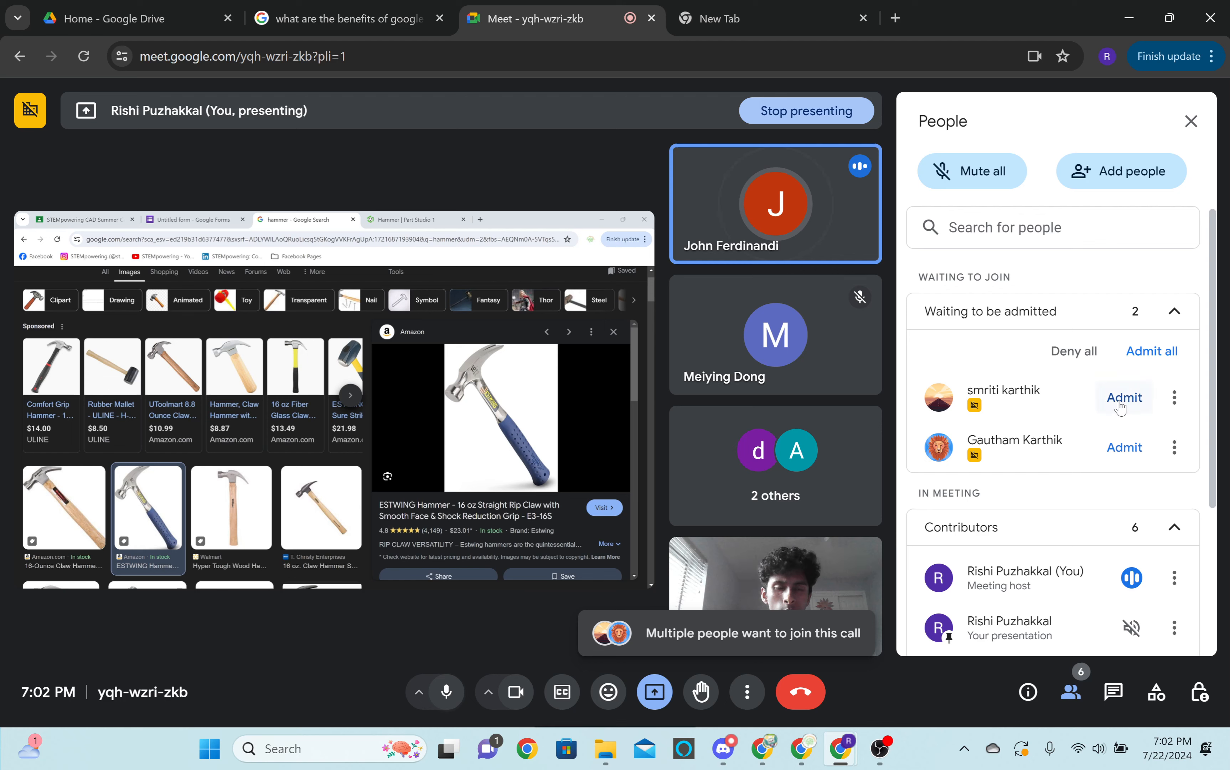
{"action": "key", "text": "XF86AudioRaiseVolume"}
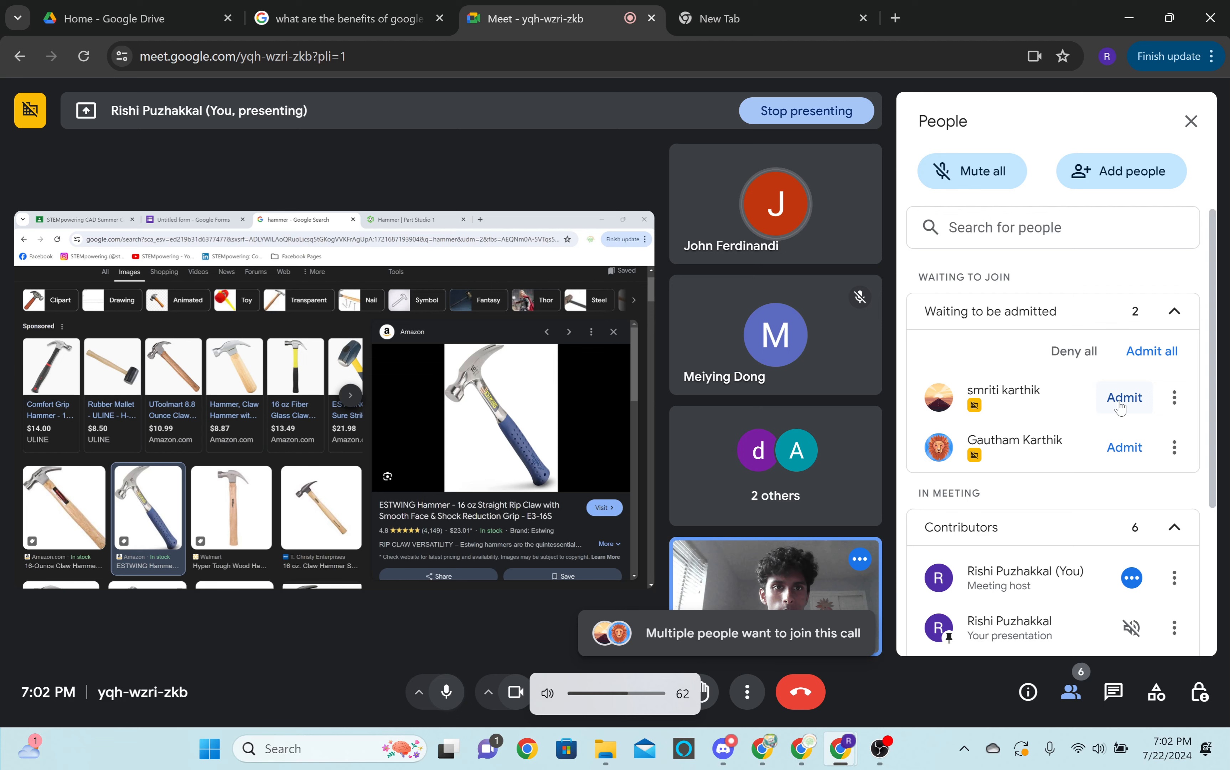
{"action": "left_click", "coordinate": [1120, 402]}
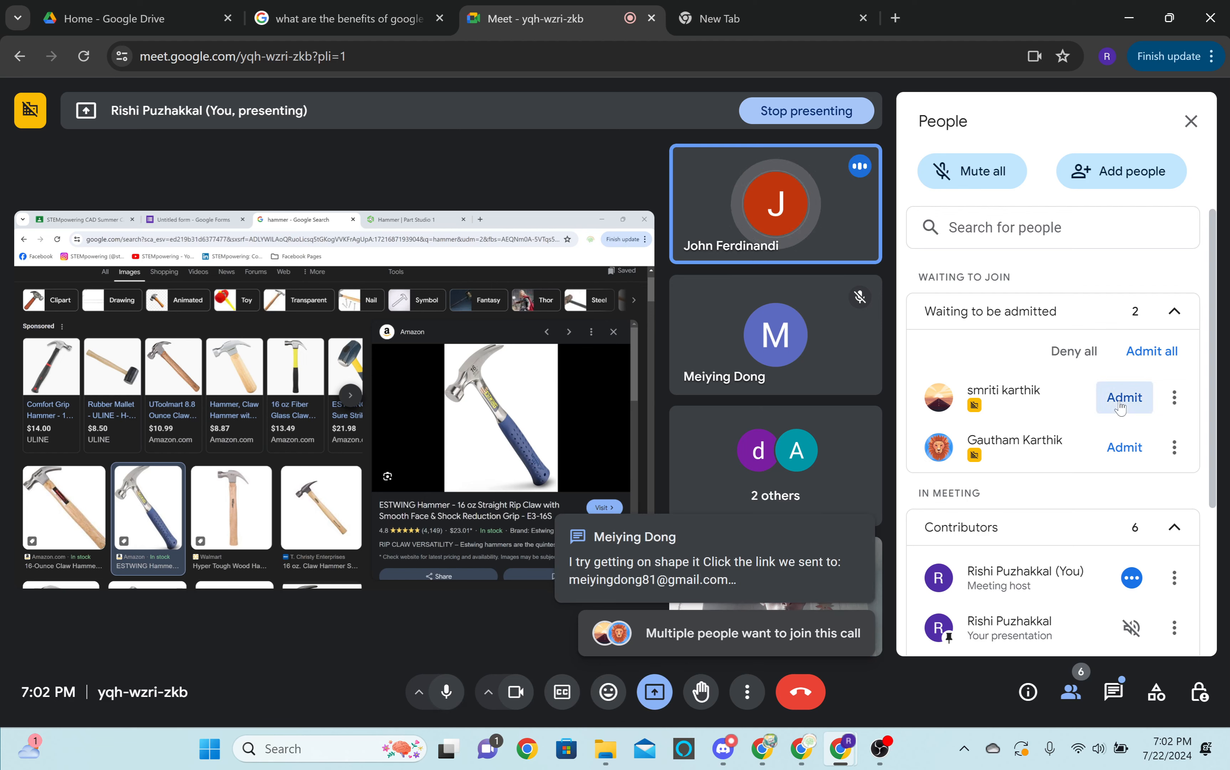
Admit the remaining waiting participants to the Meet call and review the host controls for moderation, meeting access and activities.
{"action": "left_click", "coordinate": [1123, 398]}
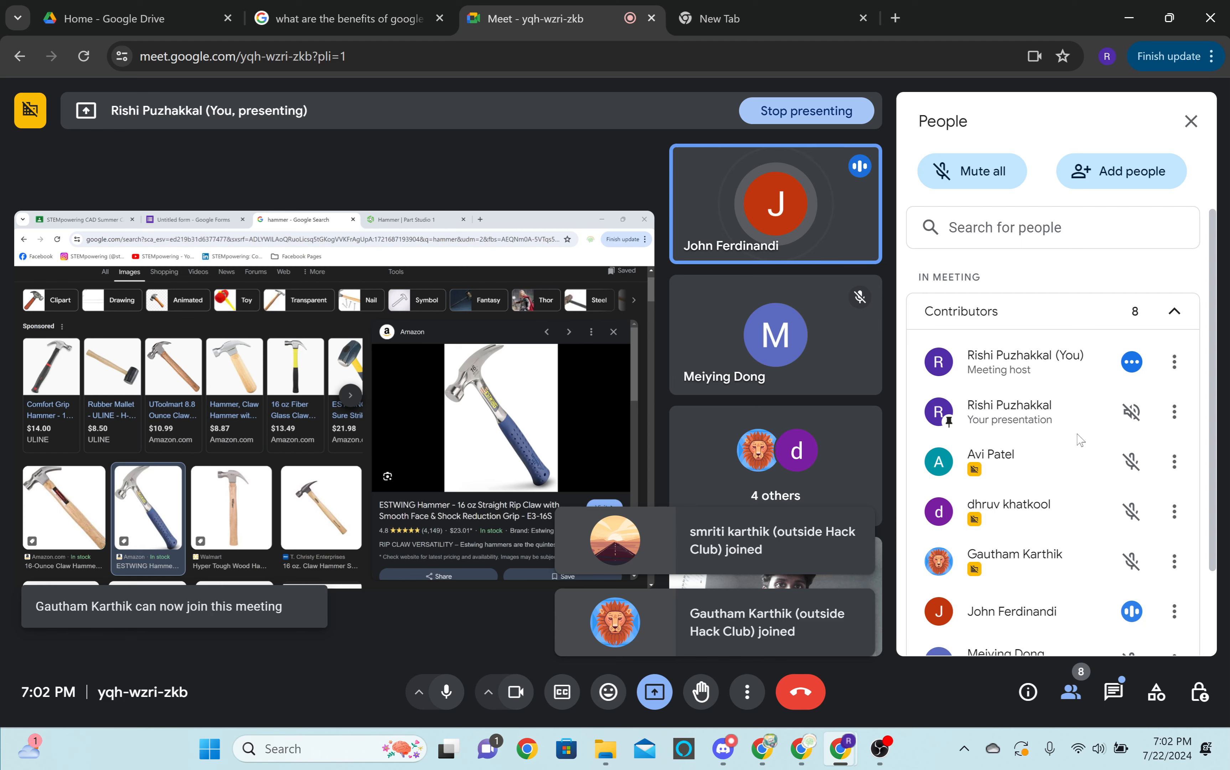
{"action": "left_click", "coordinate": [1200, 693]}
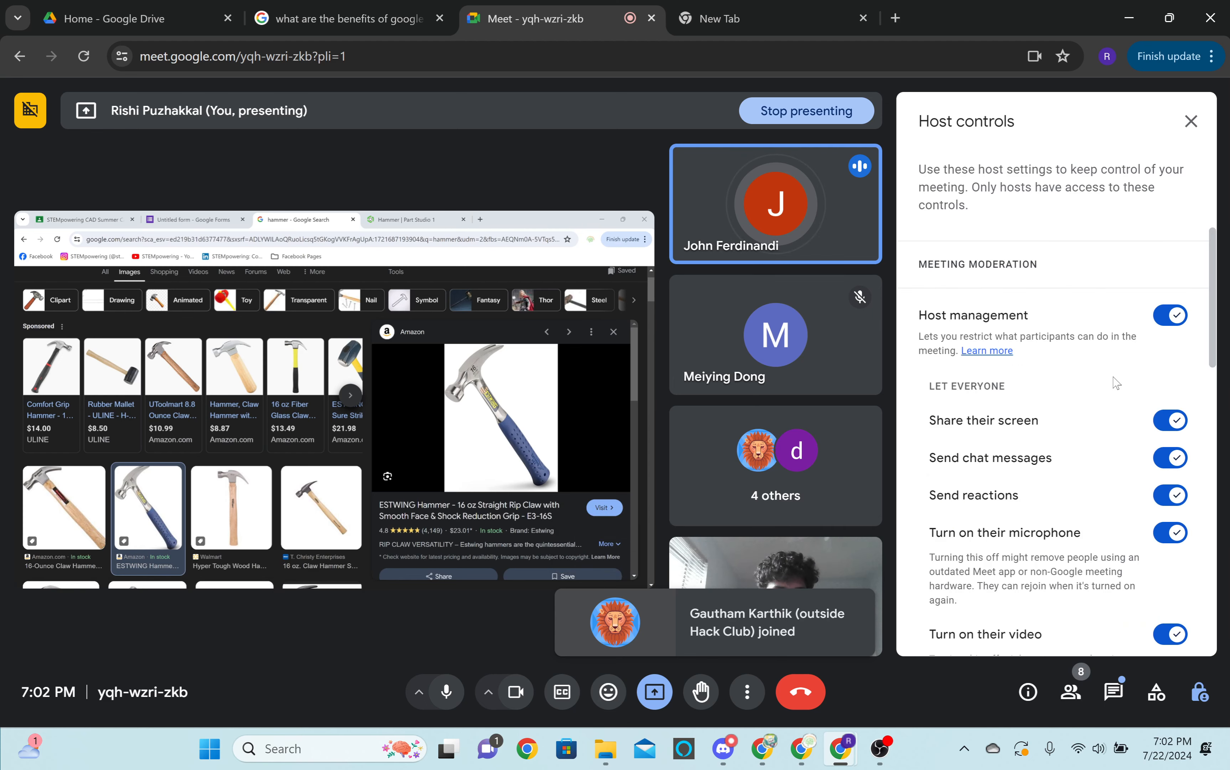
{"action": "scroll", "coordinate": [1166, 381], "scroll_direction": "down", "scroll_amount": 5}
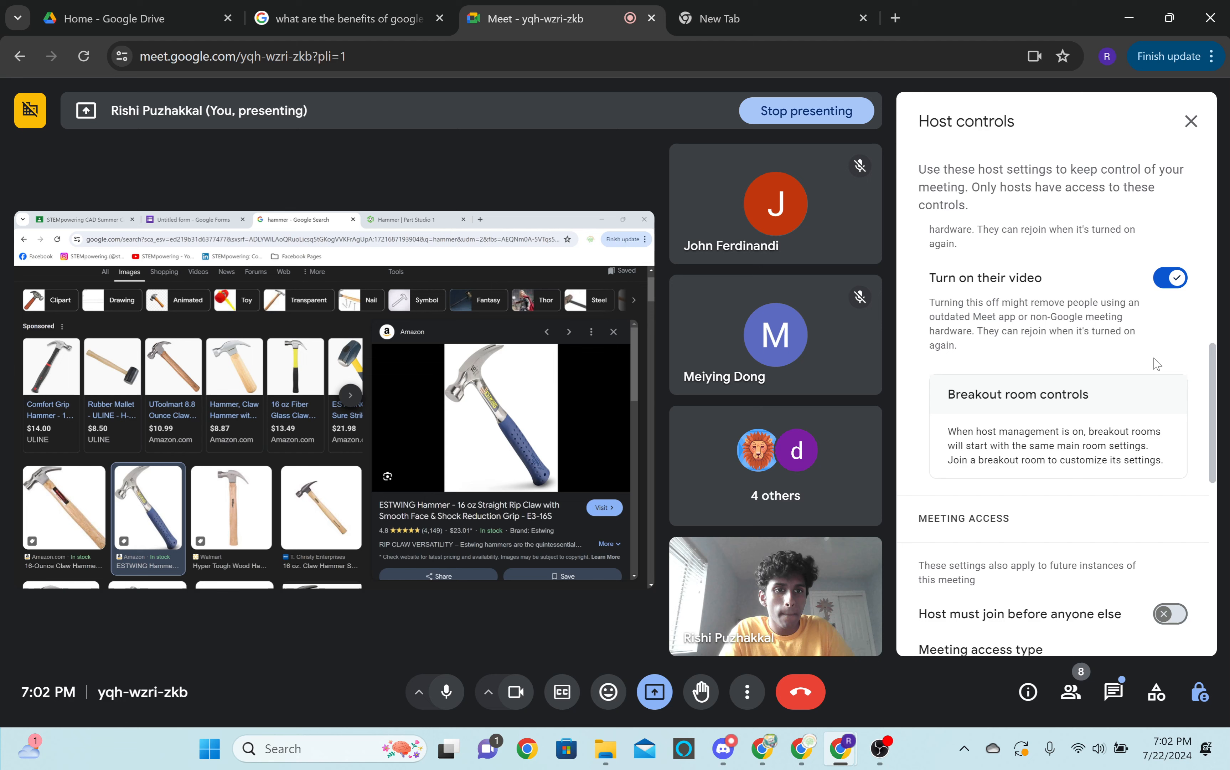
{"action": "scroll", "coordinate": [1157, 363], "scroll_direction": "down", "scroll_amount": 6}
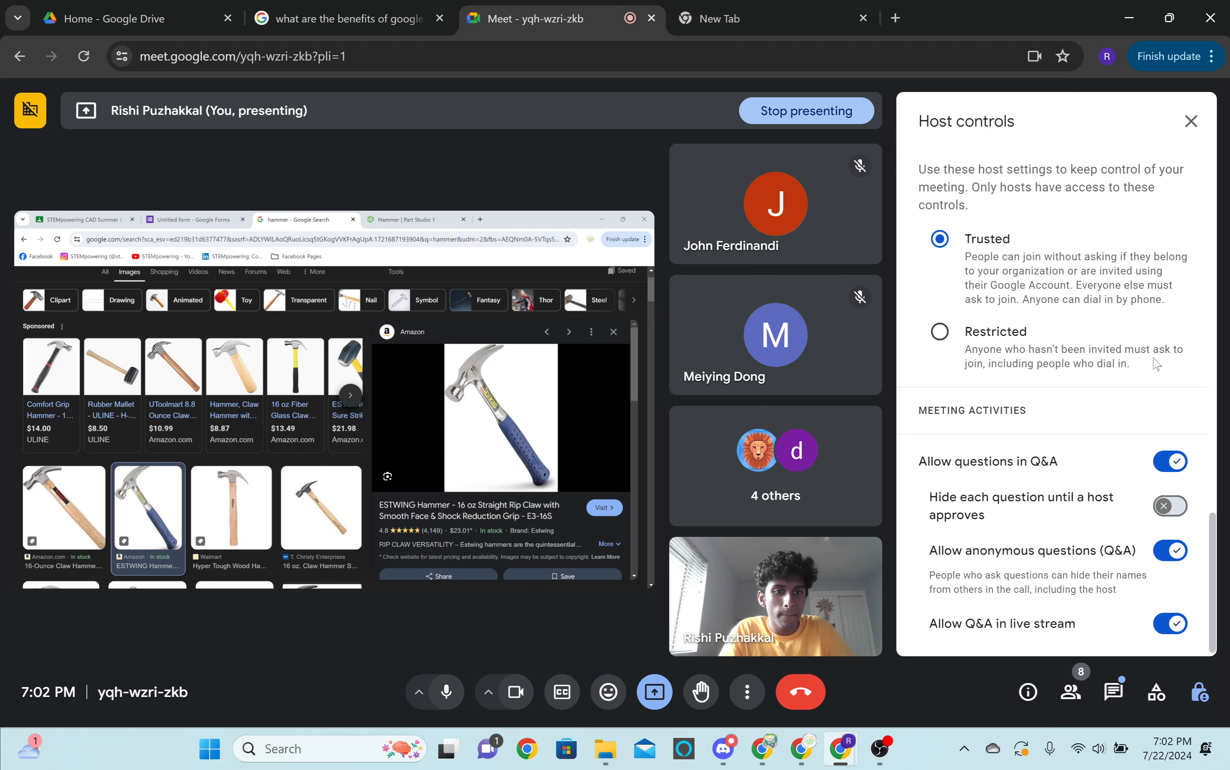
{"action": "left_click", "coordinate": [1182, 137]}
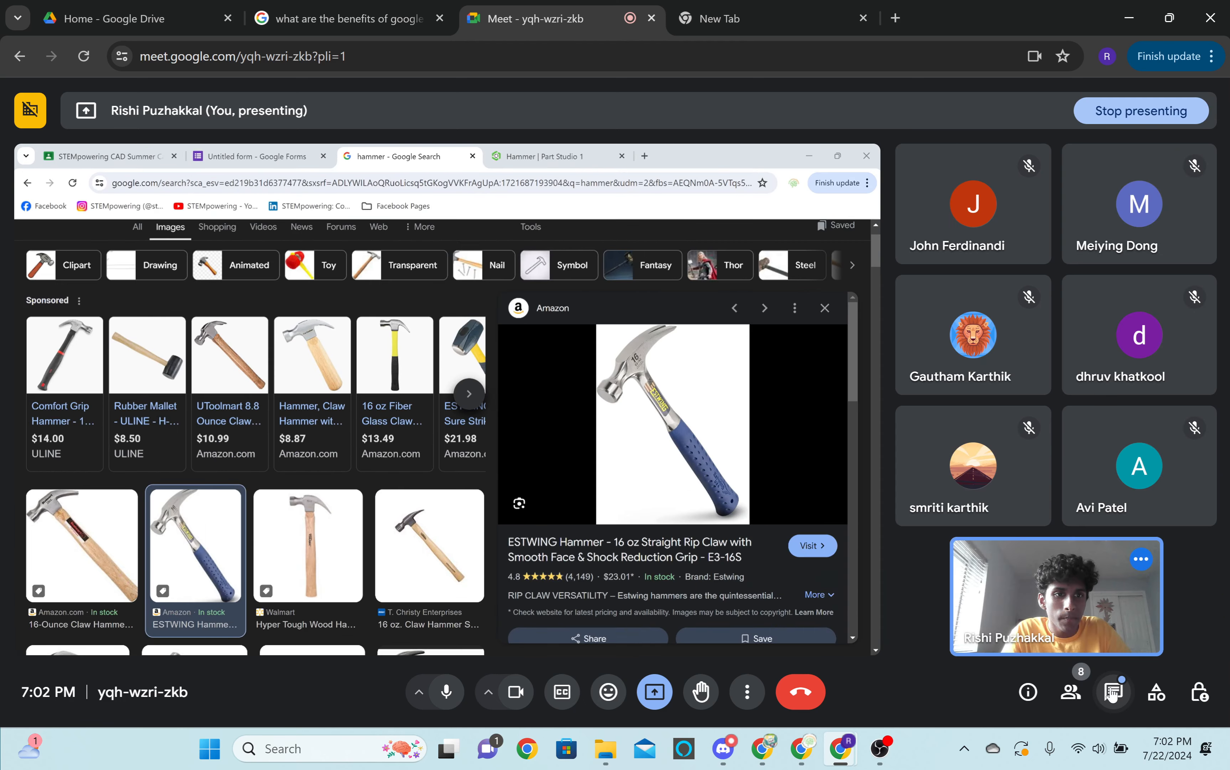
Read the participant's in-call message about getting into Onshape, raising the computer's volume, and close the chat.
{"action": "left_click", "coordinate": [1113, 693]}
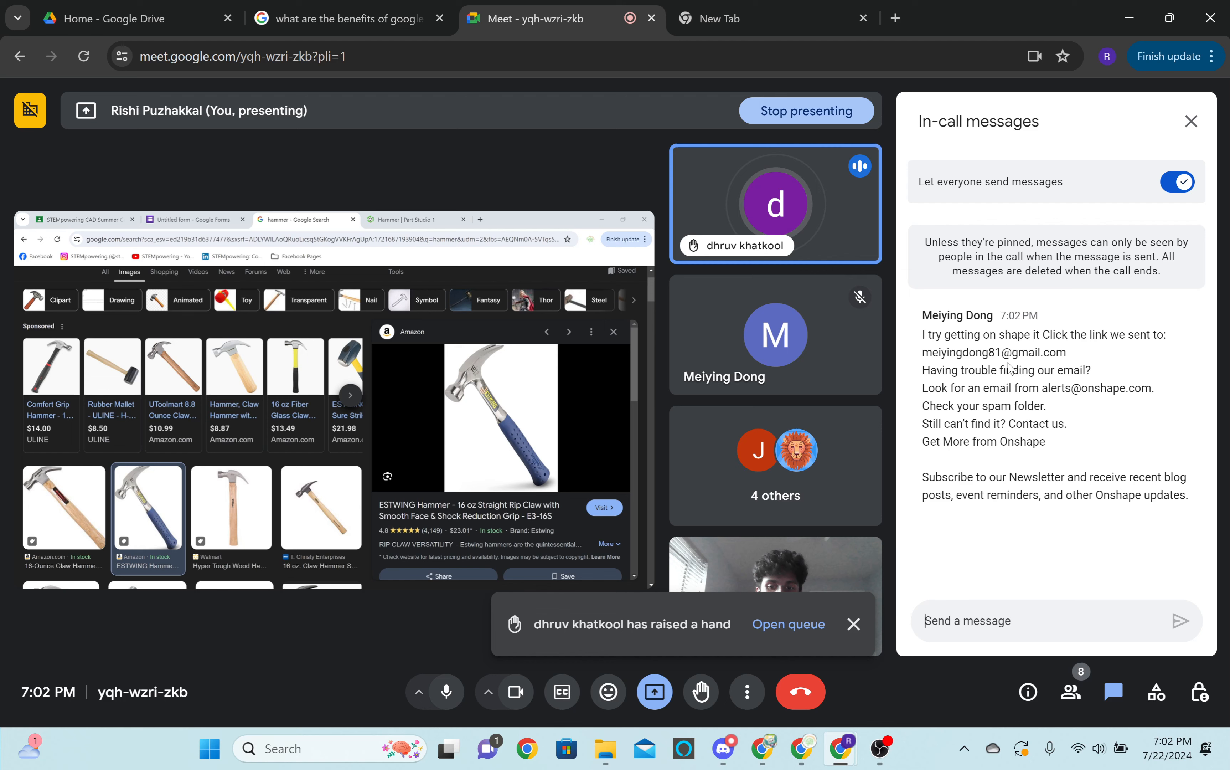
{"action": "key", "text": "XF86AudioRaiseVolume"}
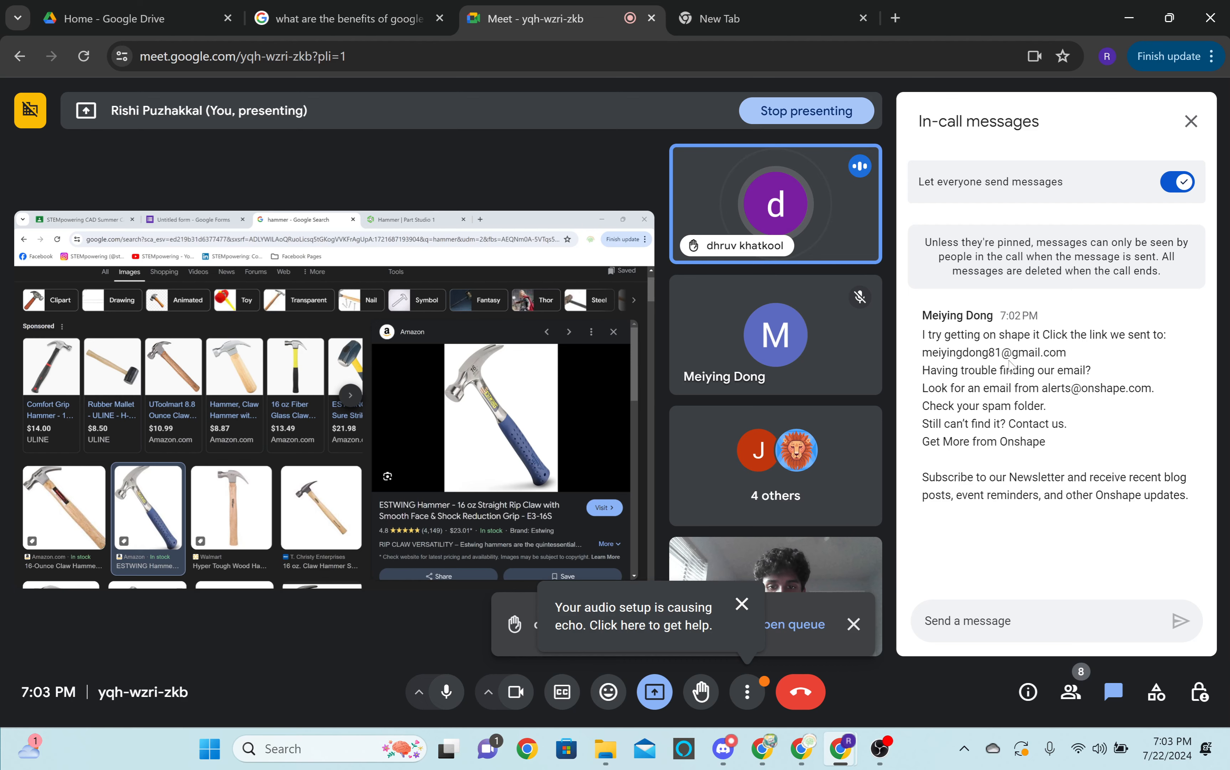
{"action": "left_click", "coordinate": [1189, 124]}
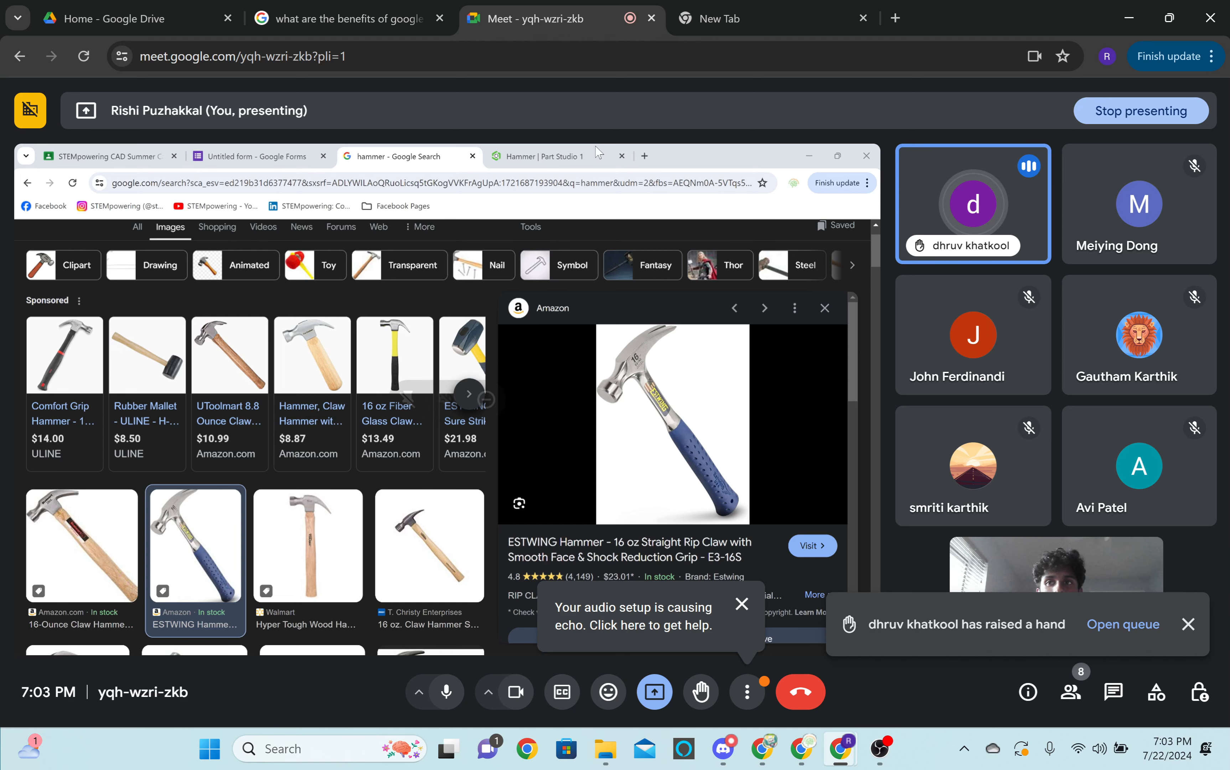
Present the Hammer Part Studio in Onshape and admit the new participant waiting to join the Meet call.
{"action": "key", "text": "alt+Tab"}
{"action": "left_click", "coordinate": [783, 8]}
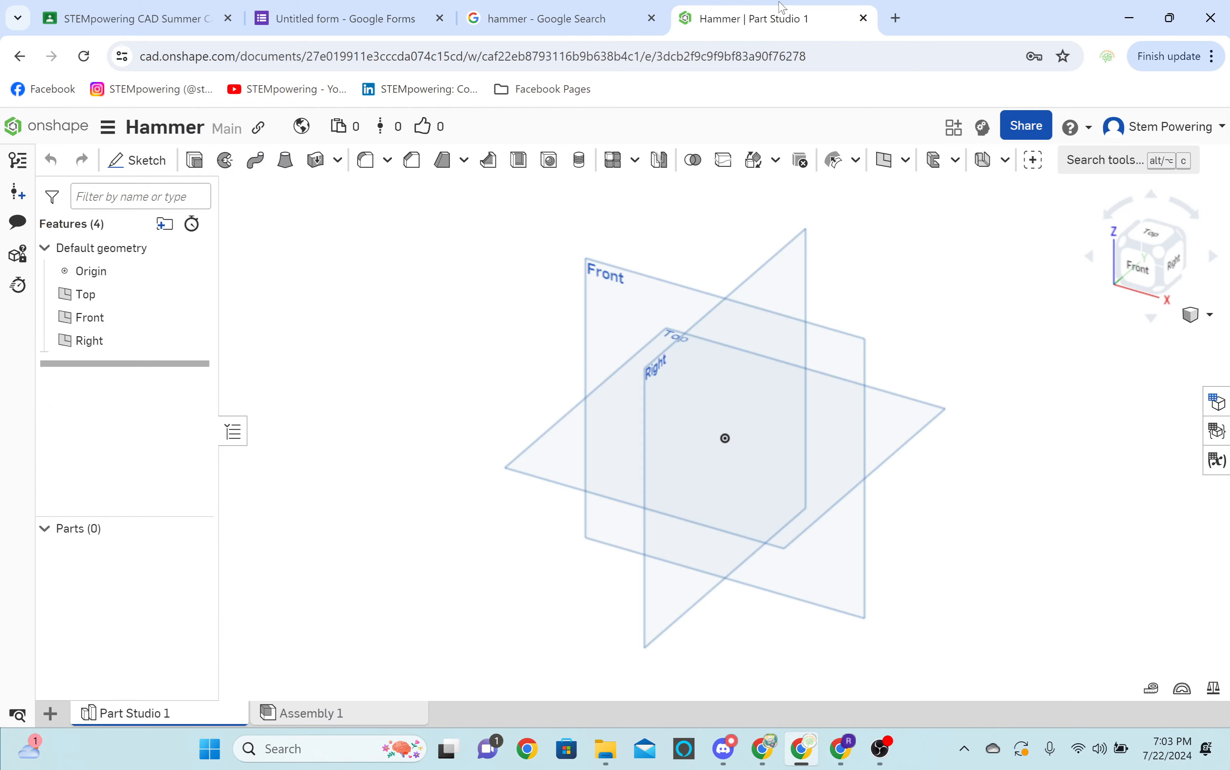
{"action": "left_click", "coordinate": [838, 761]}
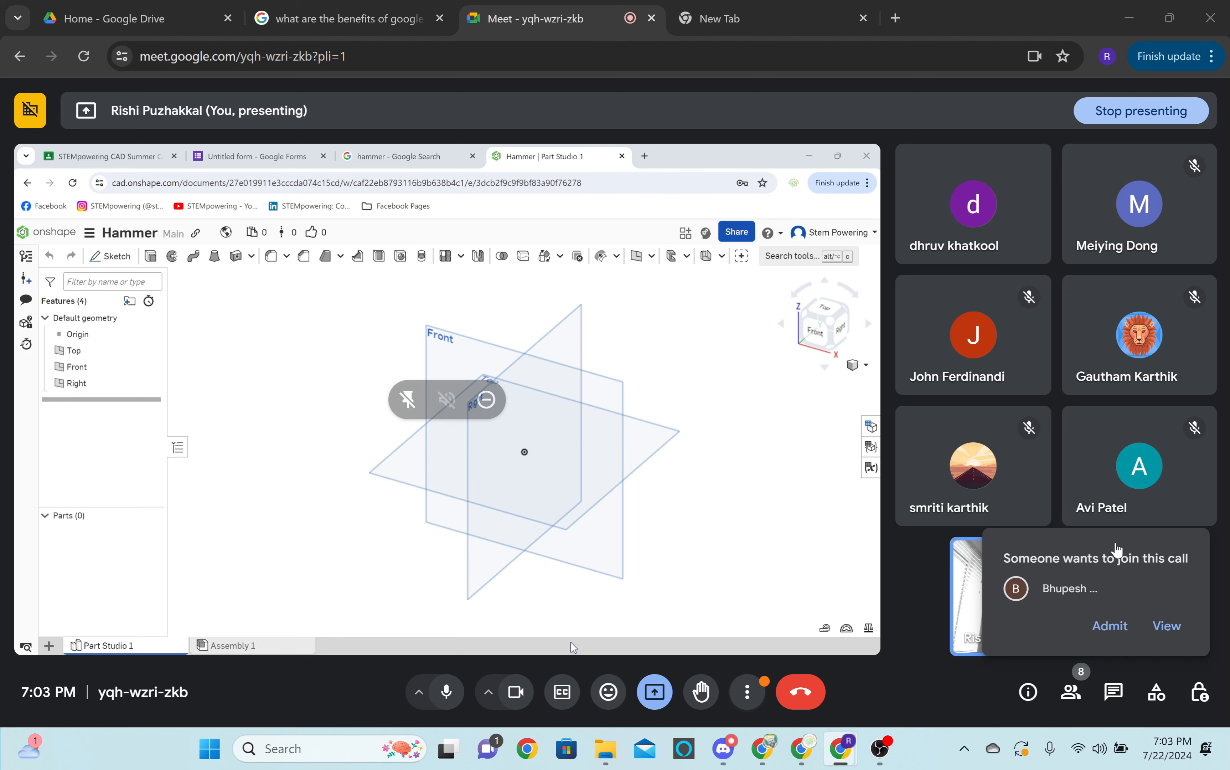
{"action": "left_click", "coordinate": [1110, 626]}
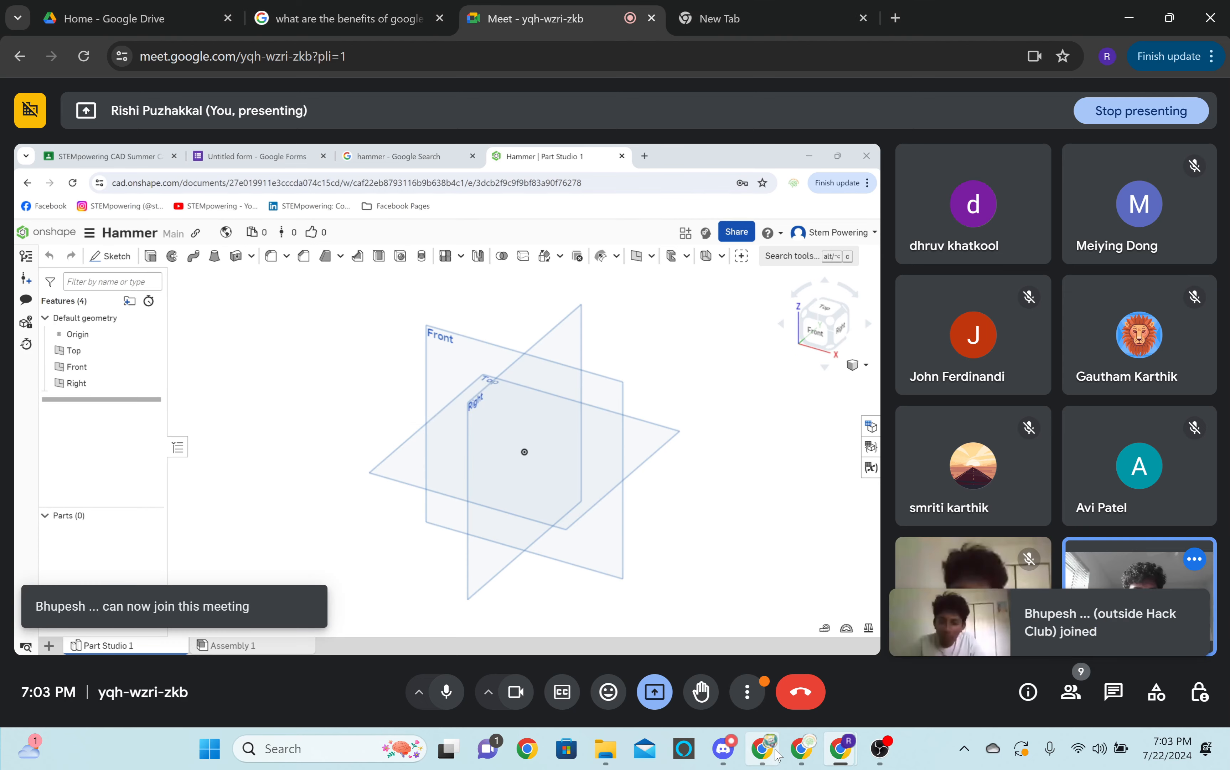
Switch to the CAD Summer Camp class in Google Classroom, review the Personal Project assignment among all classwork and collapse it.
{"action": "left_click", "coordinate": [801, 749]}
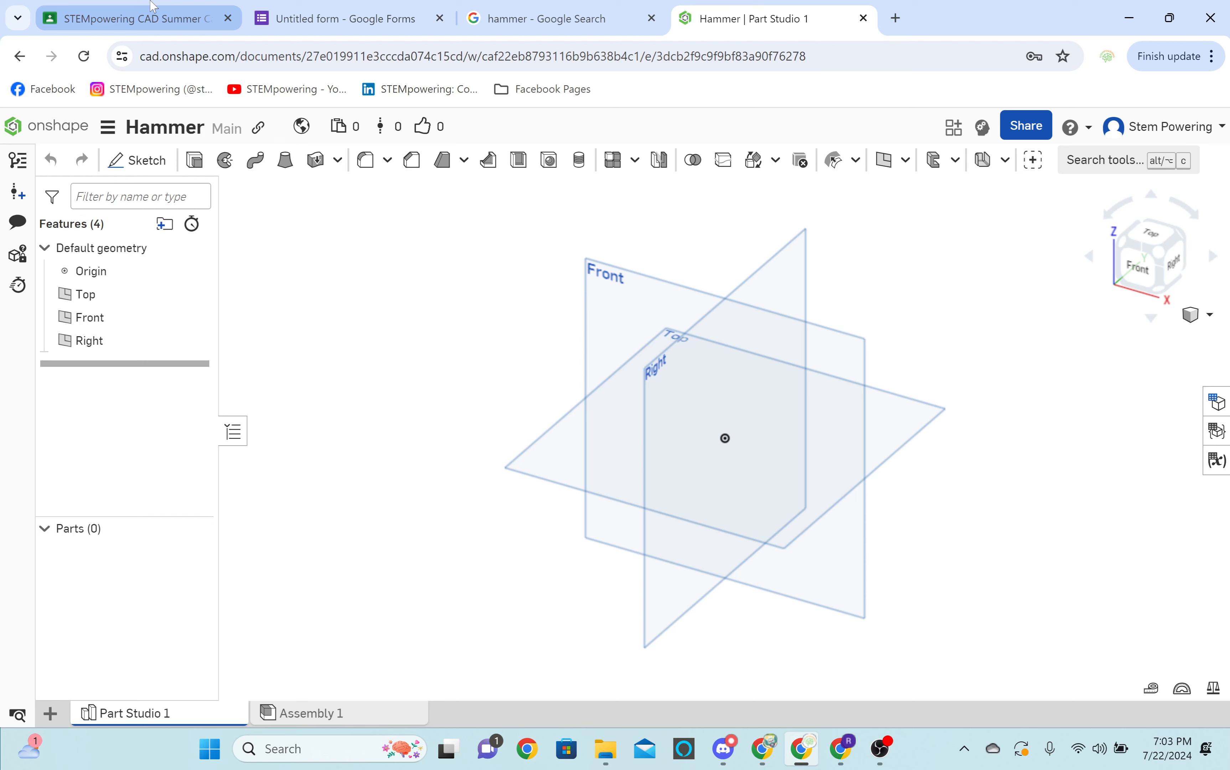
{"action": "left_click", "coordinate": [153, 18]}
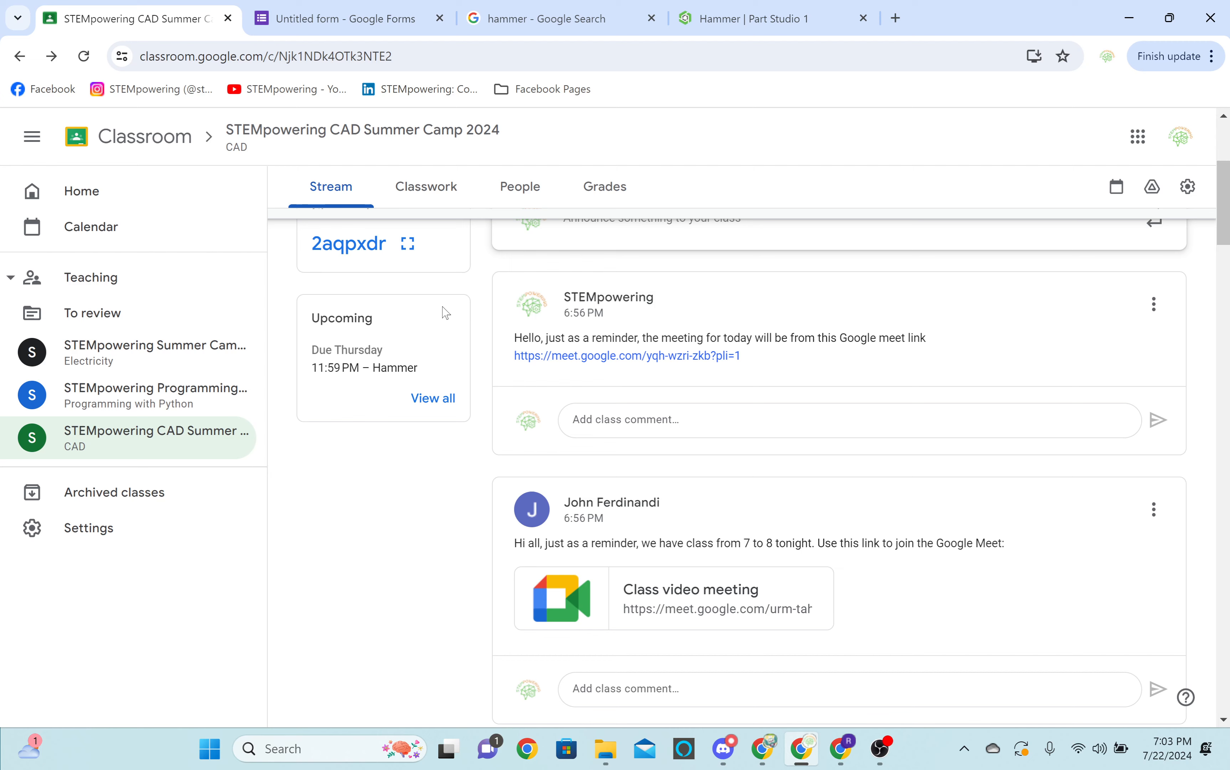
{"action": "left_click", "coordinate": [433, 397]}
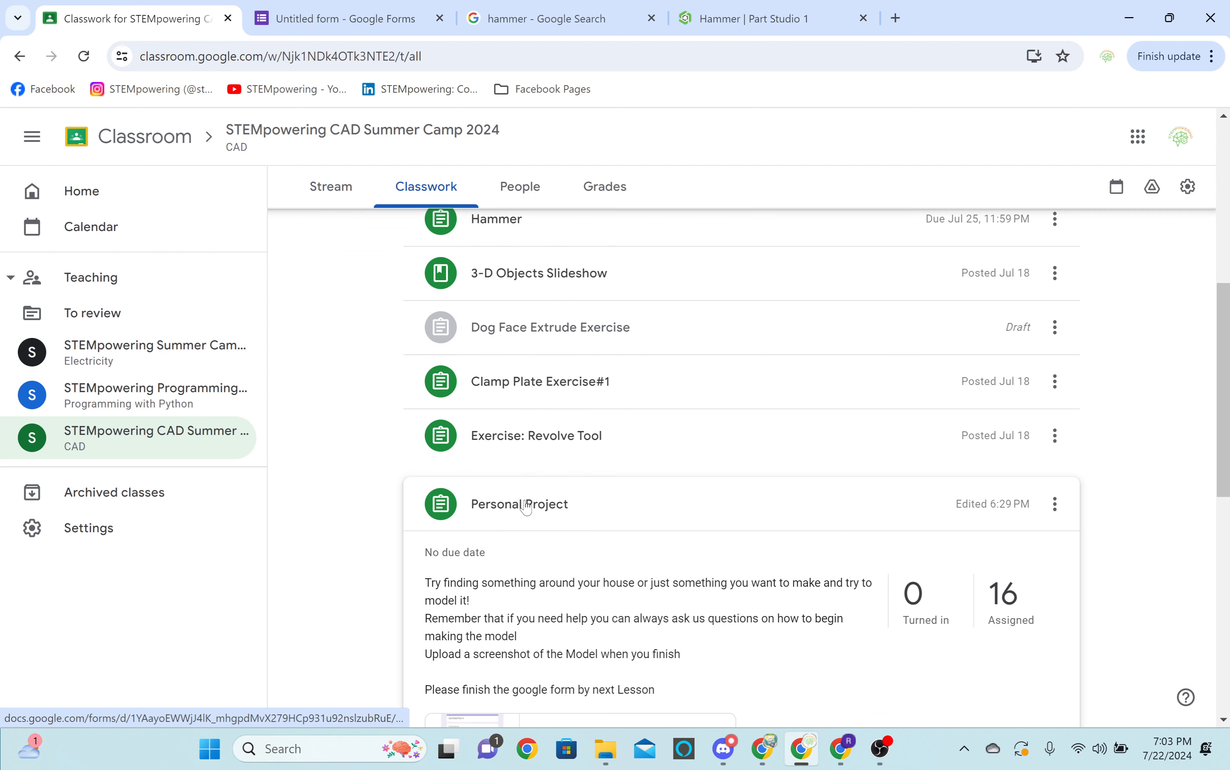
{"action": "left_click", "coordinate": [526, 504]}
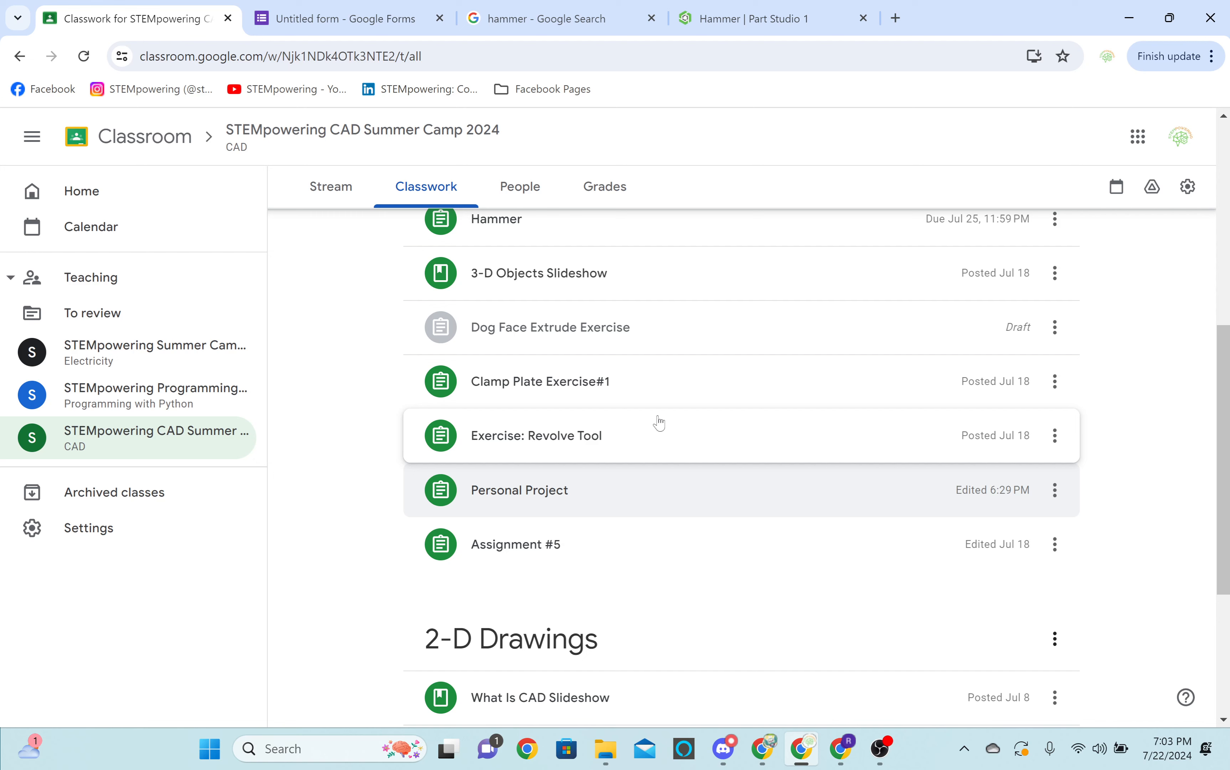
Show the empty Hammer Part Studio and examine the claw hammer reference images in Google Images.
{"action": "left_click", "coordinate": [728, 19]}
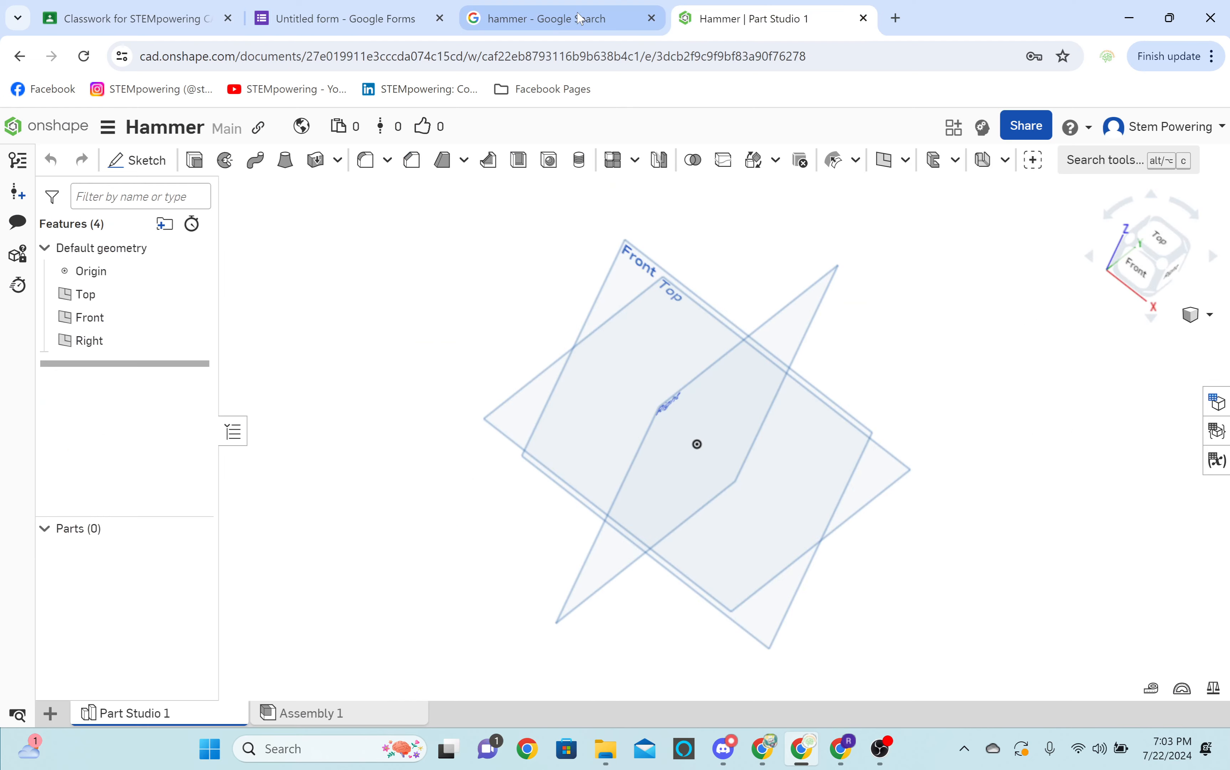
{"action": "left_click", "coordinate": [580, 19]}
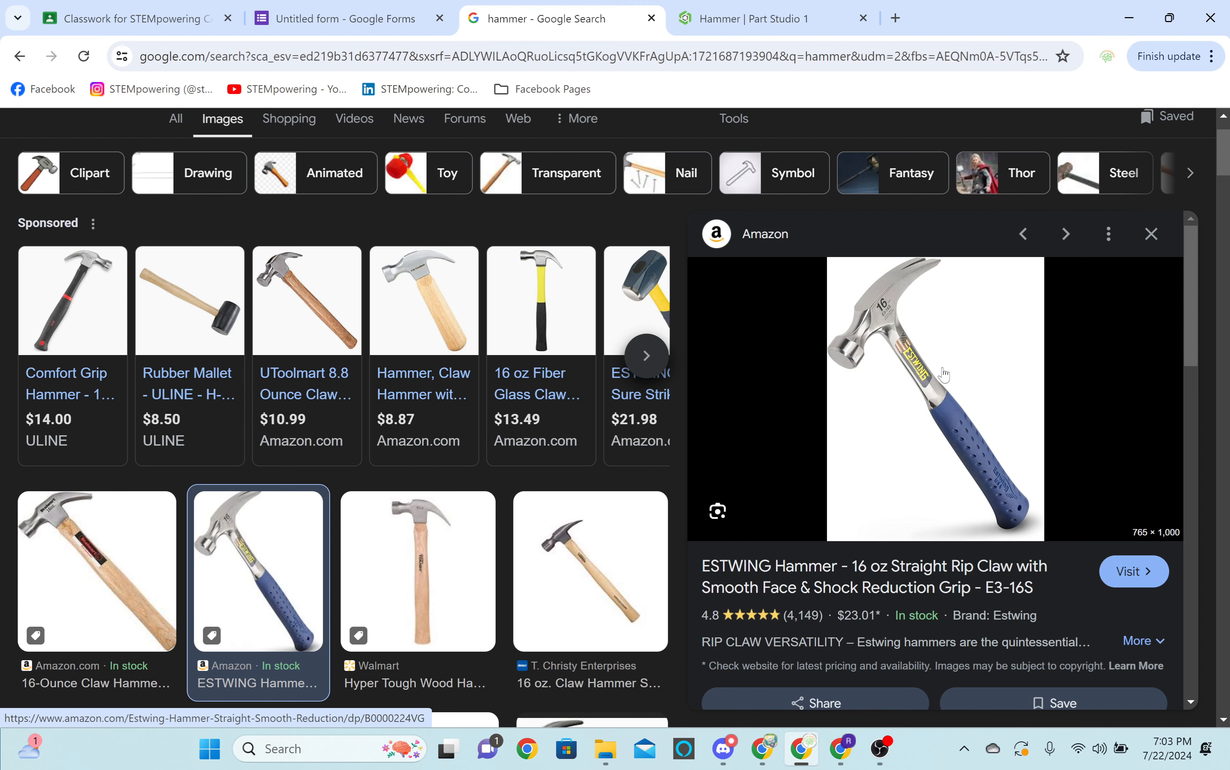
{"action": "scroll", "coordinate": [592, 389], "scroll_direction": "up", "scroll_amount": 1}
{"action": "scroll", "coordinate": [592, 388], "scroll_direction": "down", "scroll_amount": 2}
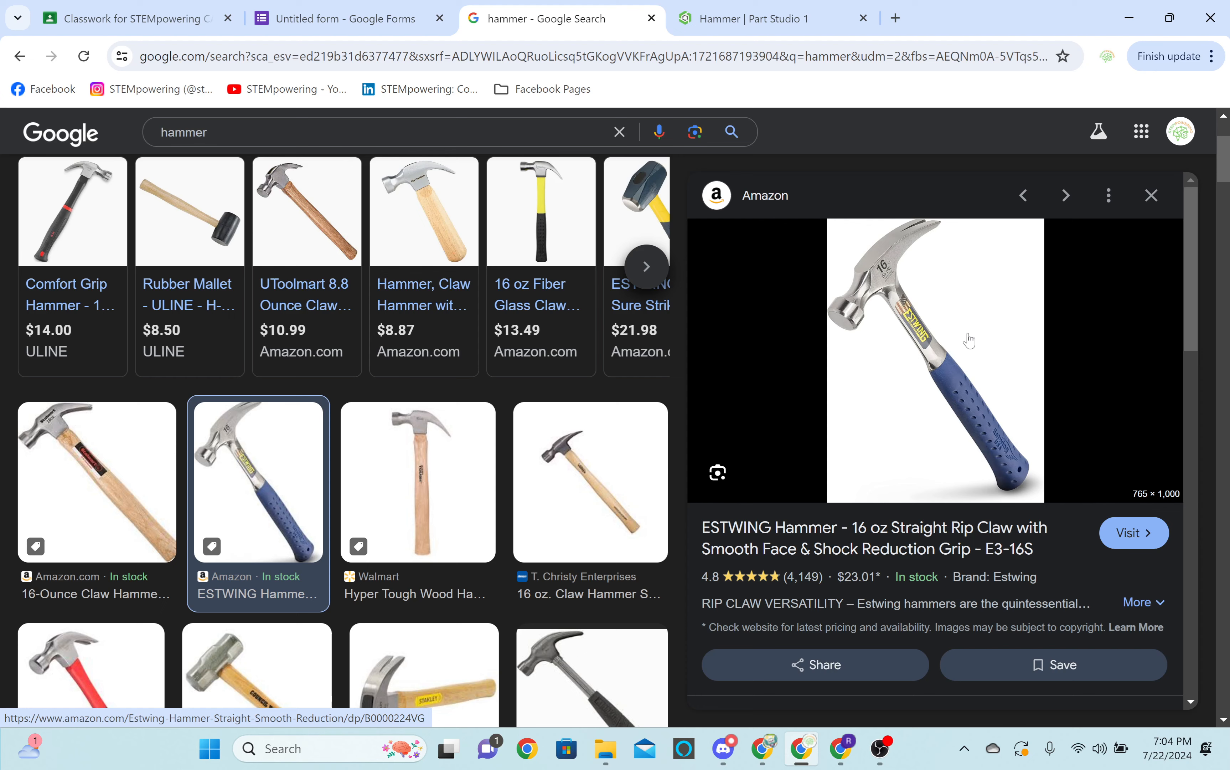
Sketch a 2 by 2 in center point rectangle at the origin on the Top plane in Onshape and finish the sketch.
{"action": "left_click", "coordinate": [696, 7]}
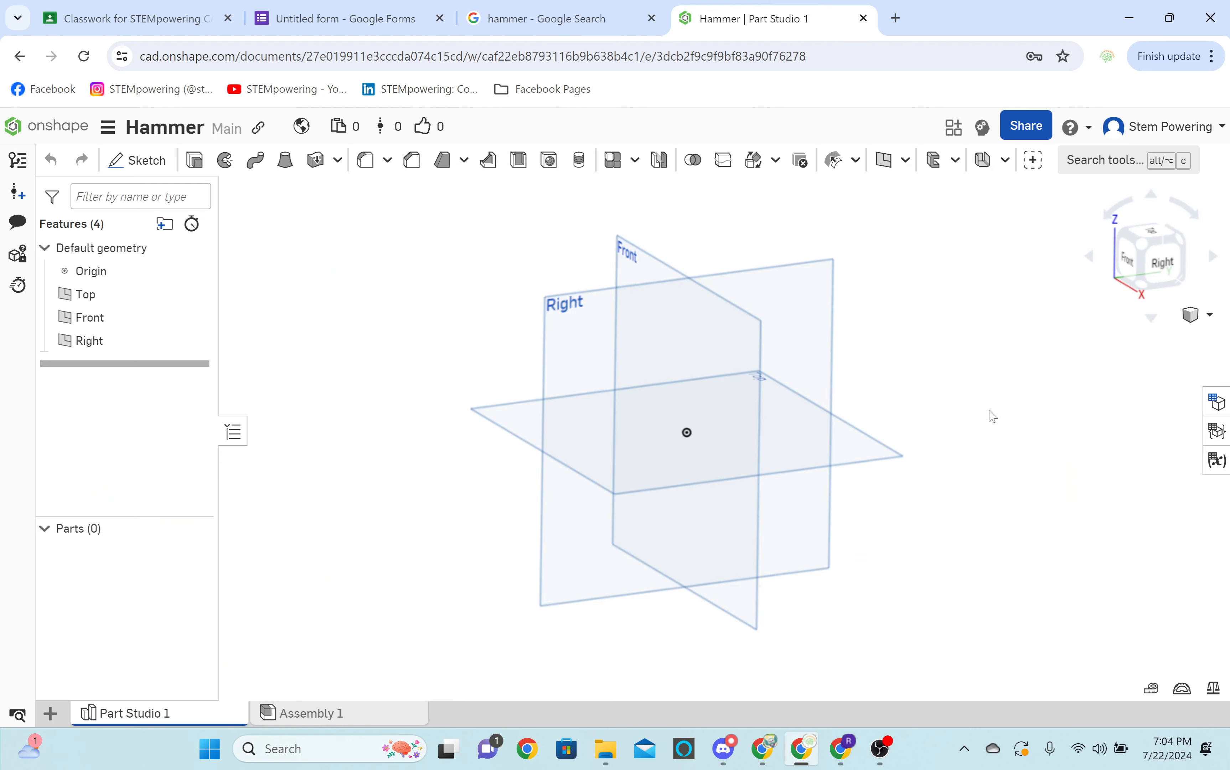
{"action": "key", "text": "shift+7"}
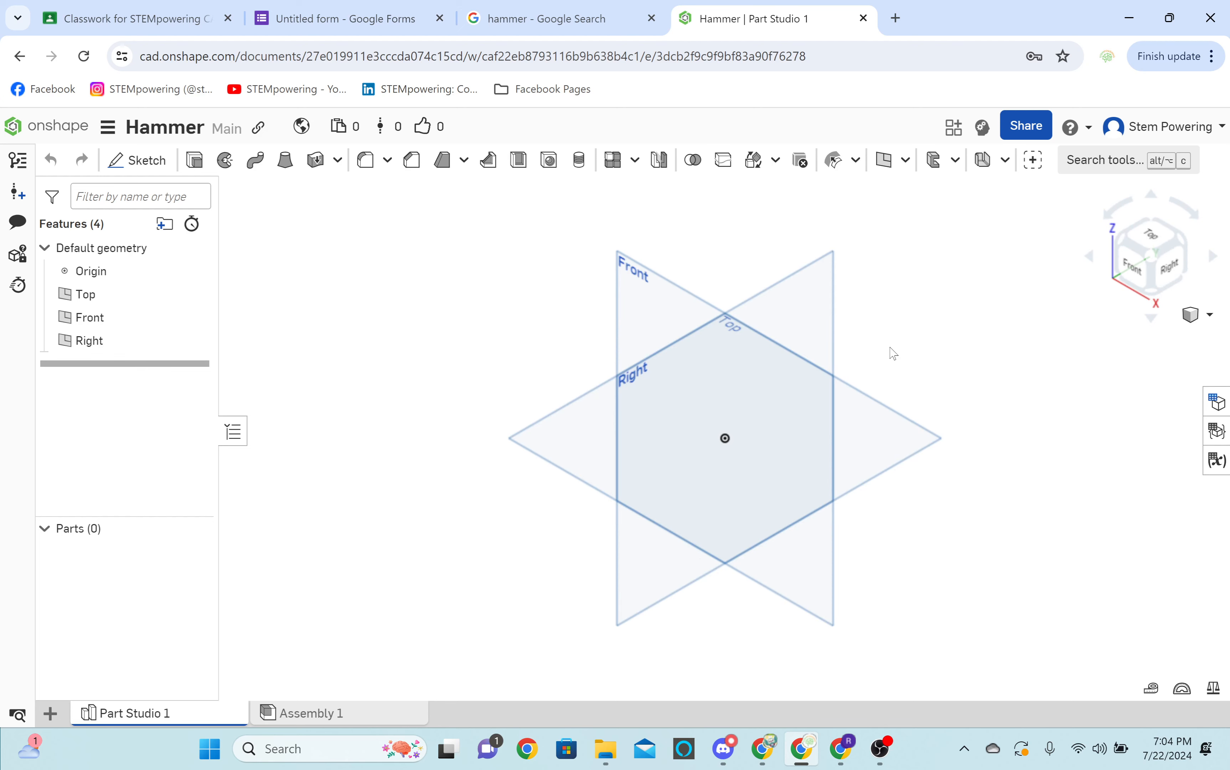
{"action": "left_click", "coordinate": [130, 161]}
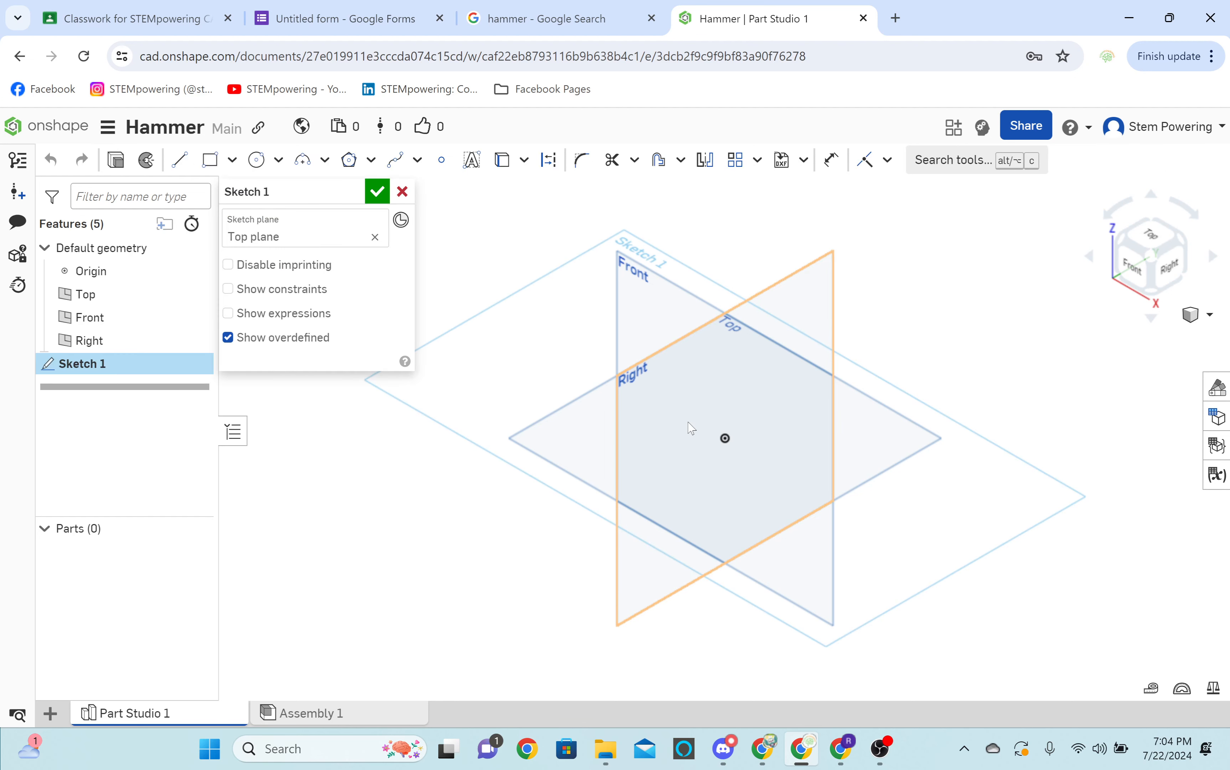
{"action": "scroll", "coordinate": [691, 428], "scroll_direction": "up", "scroll_amount": 3}
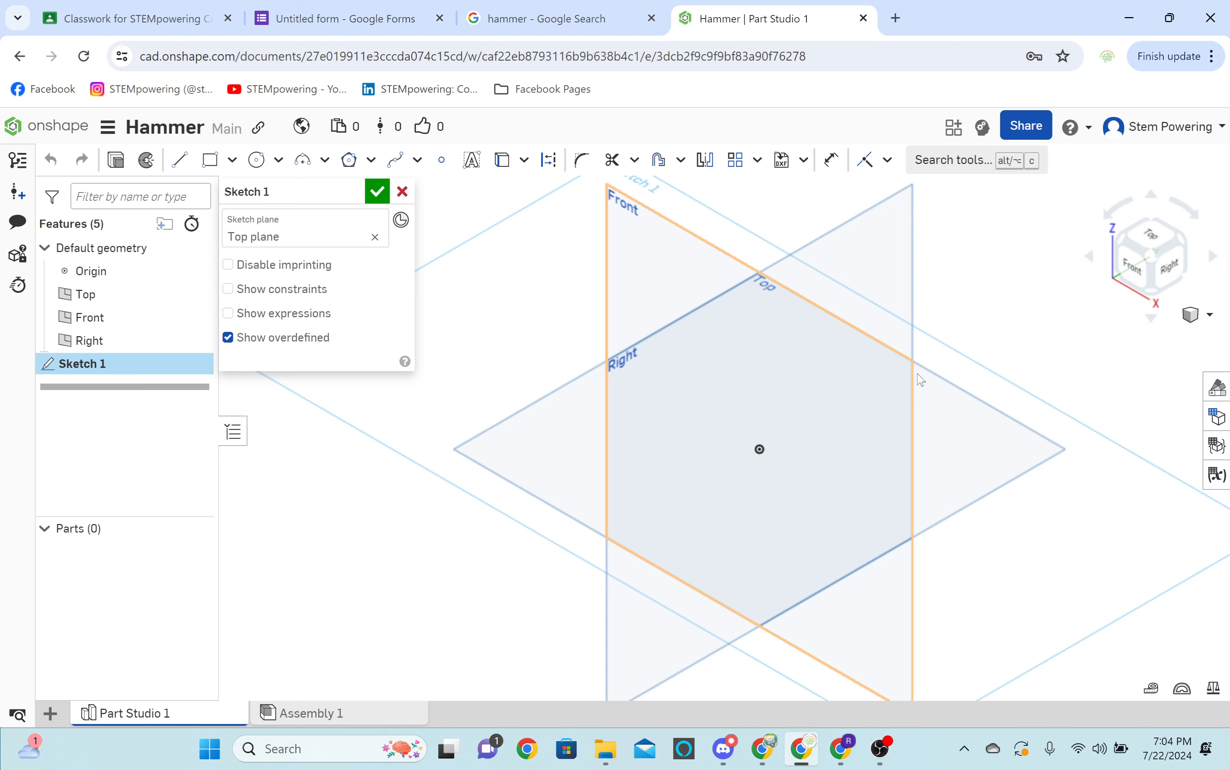
{"action": "key", "text": "n"}
{"action": "key", "text": "g"}
{"action": "left_click", "coordinate": [714, 433]}
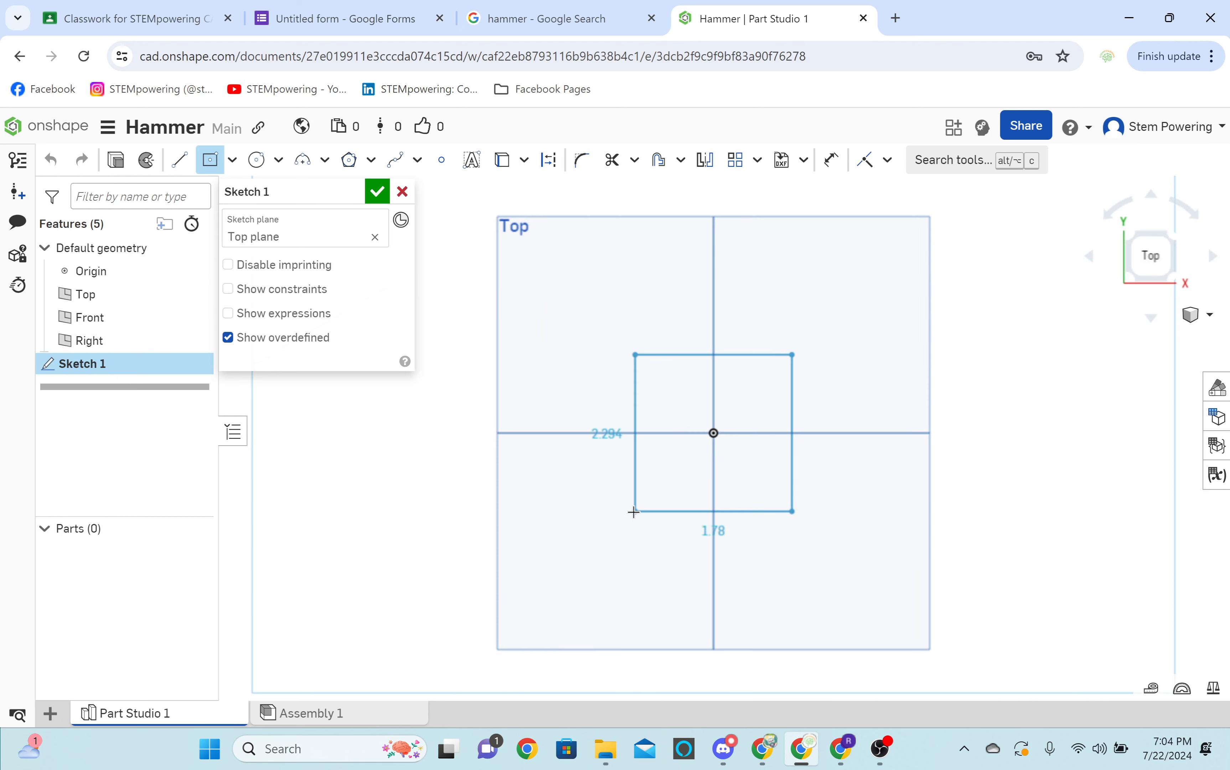
{"action": "type", "text": "2"}
{"action": "key", "text": "Tab"}
{"action": "type", "text": "2"}
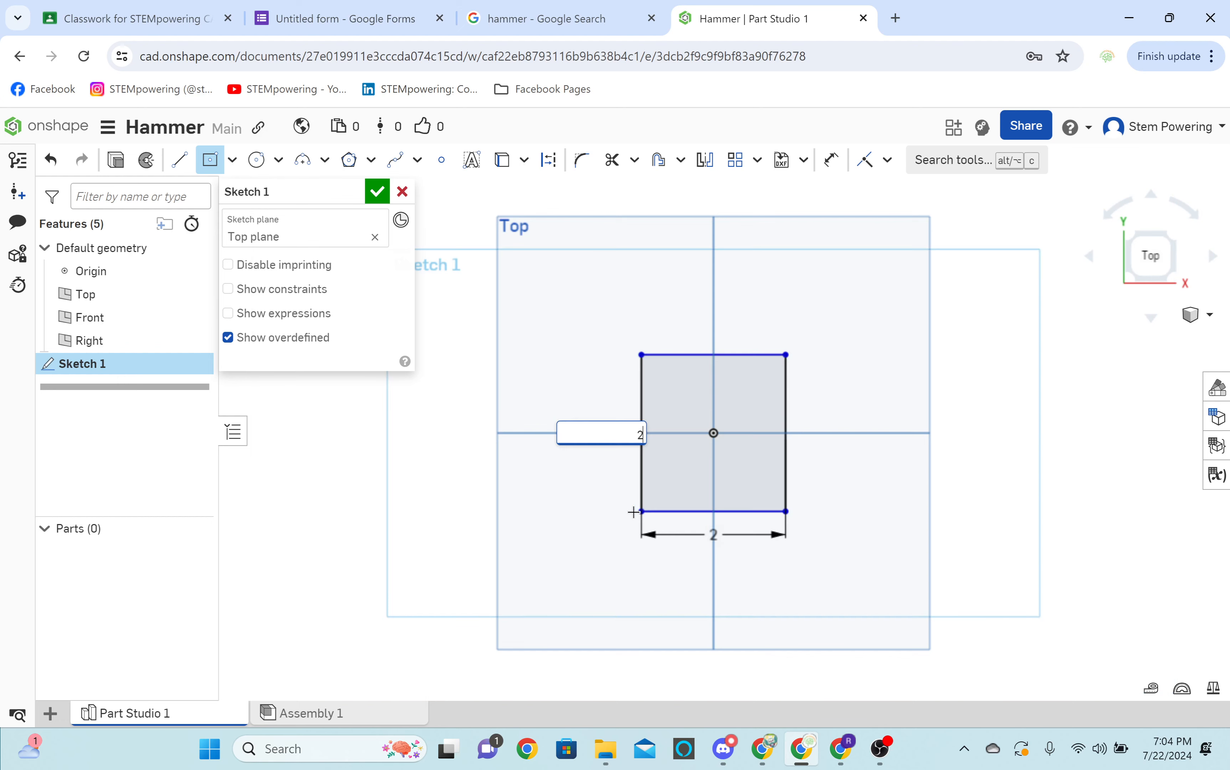
{"action": "key", "text": "Return"}
{"action": "key", "text": "Return"}
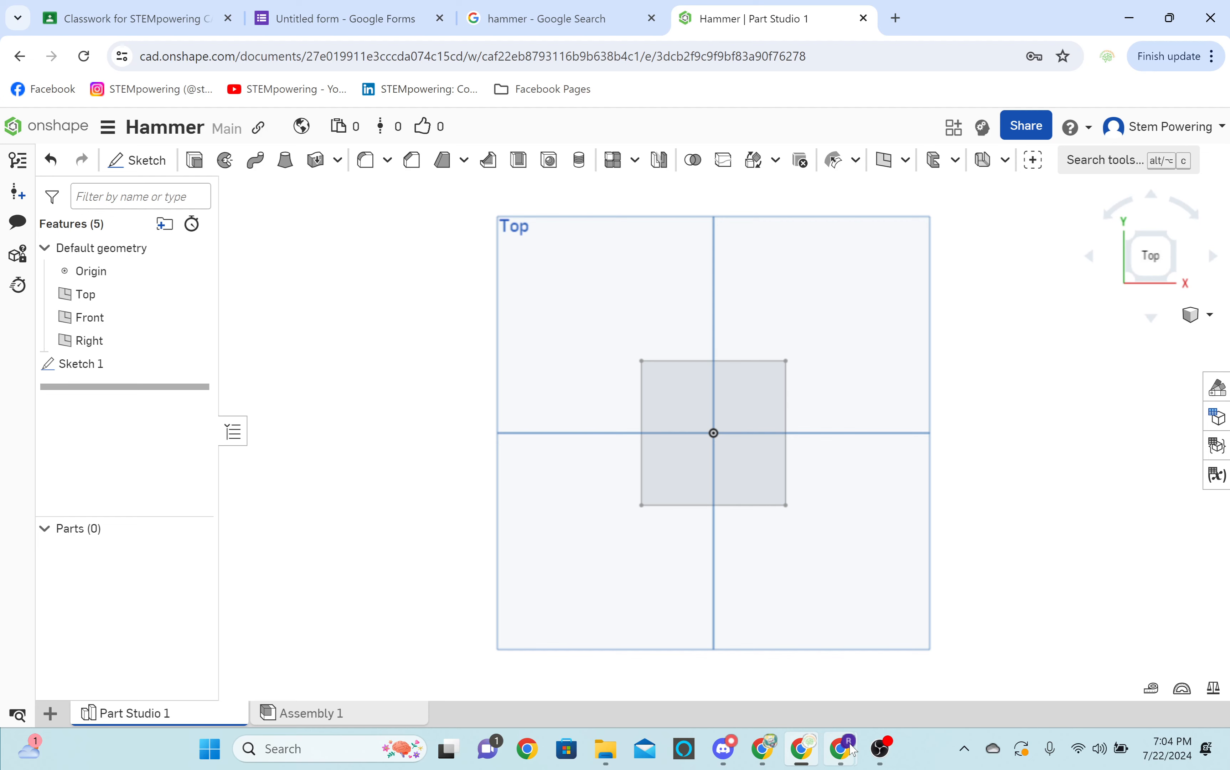
Check the shared view in the Meet call and, back in Onshape, extrude the square upward 2.16 in as a new solid.
{"action": "left_click", "coordinate": [852, 748]}
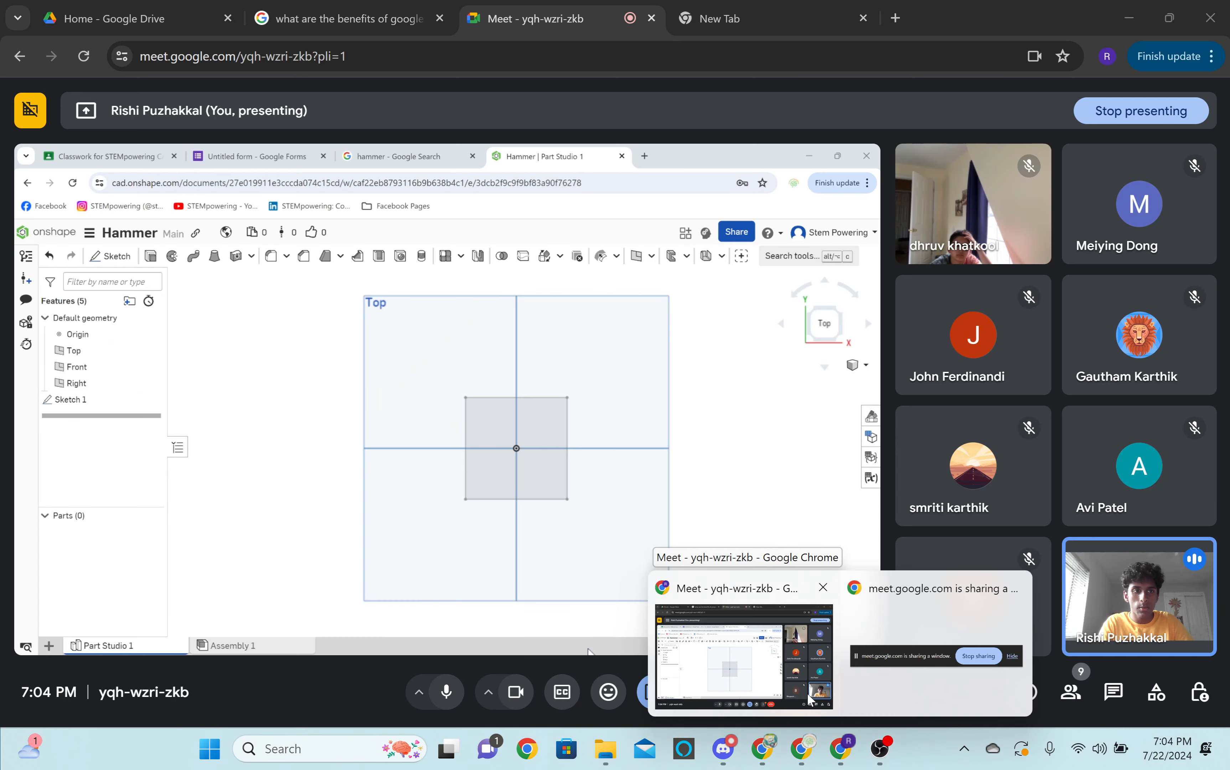
{"action": "left_click", "coordinate": [816, 759]}
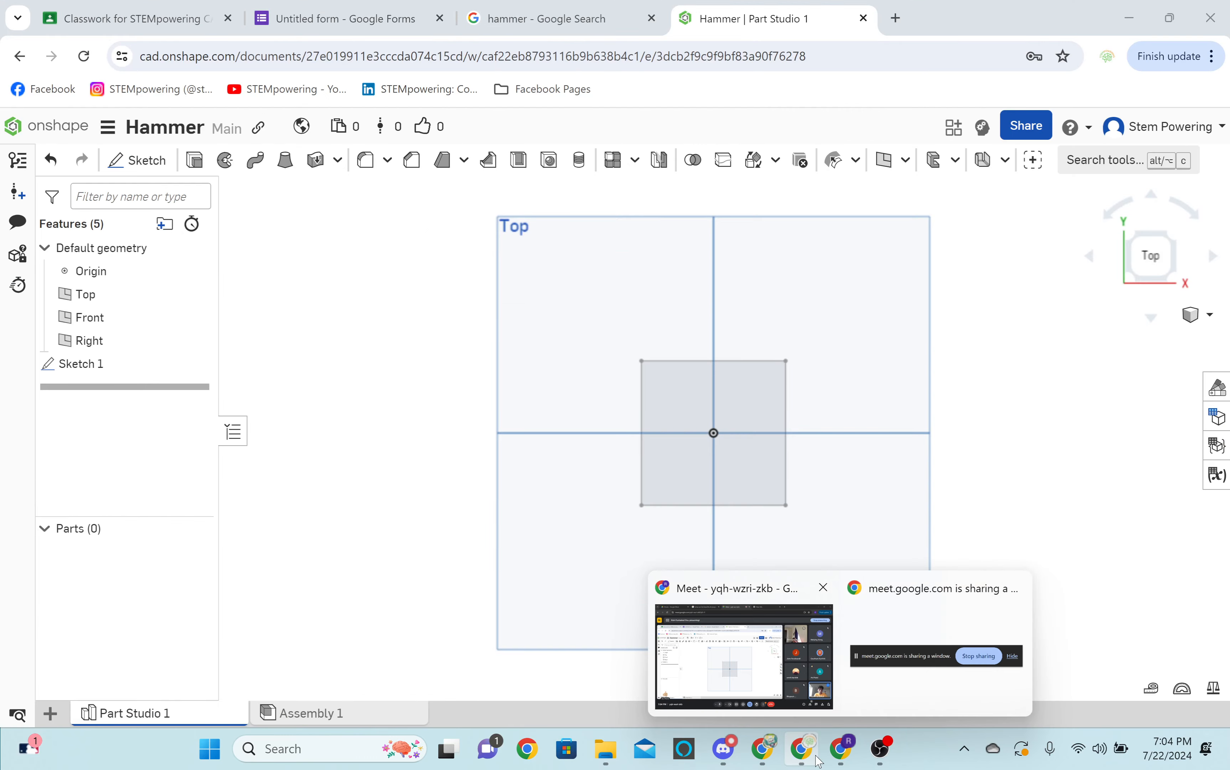
{"action": "right_click_drag", "start_coordinate": [849, 484], "coordinate": [860, 392]}
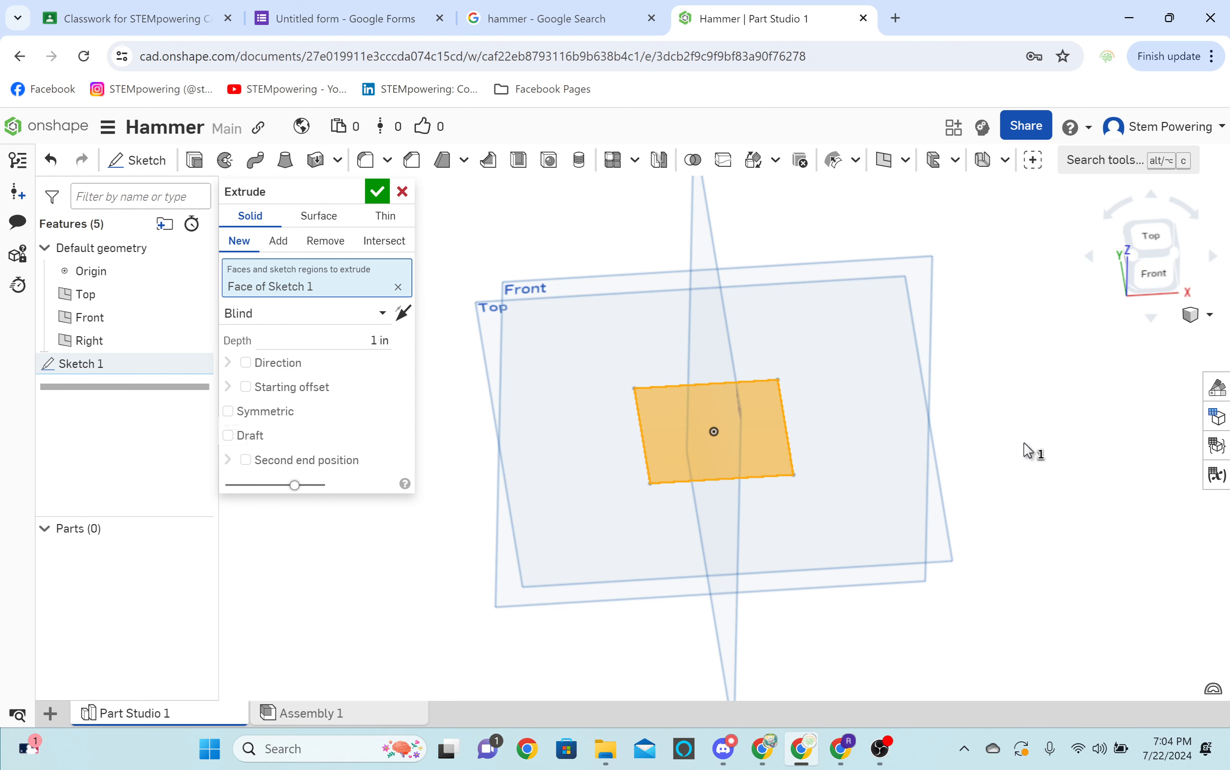
{"action": "right_click_drag", "start_coordinate": [1024, 443], "coordinate": [731, 351]}
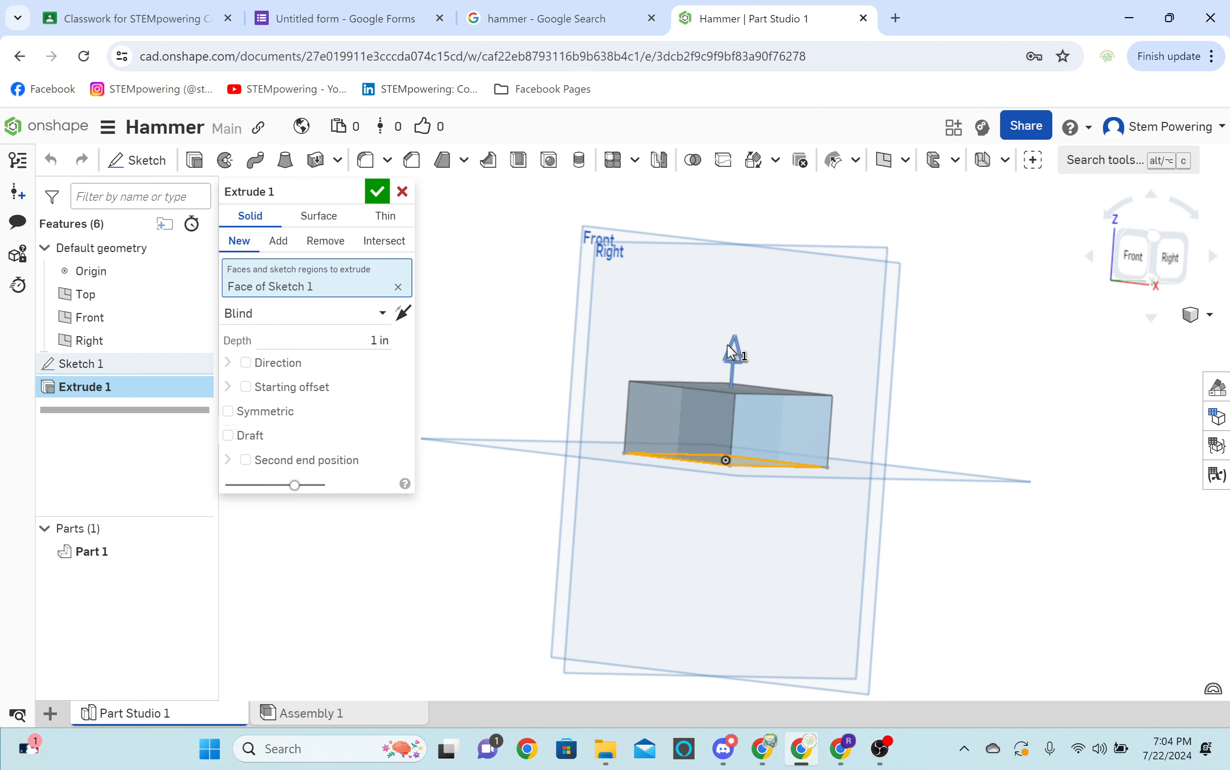
{"action": "left_click_drag", "start_coordinate": [732, 351], "coordinate": [715, 540]}
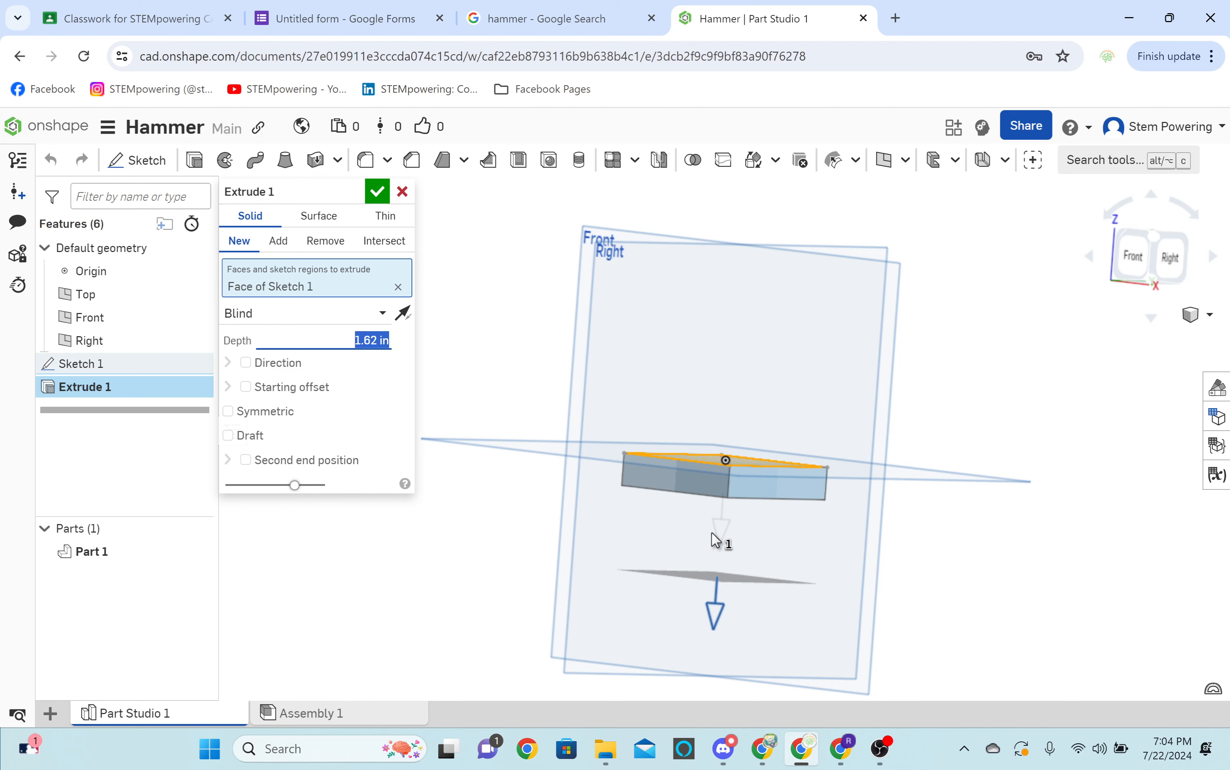
{"action": "left_click_drag", "start_coordinate": [713, 533], "coordinate": [764, 271]}
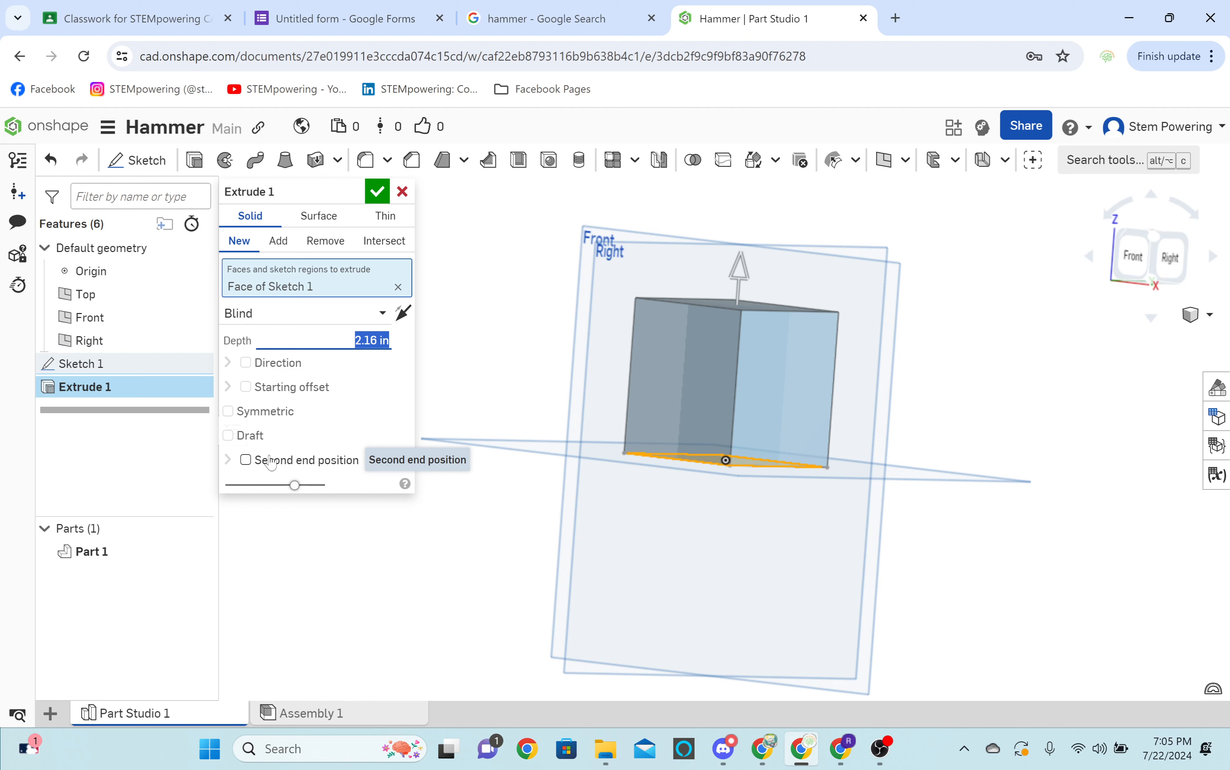
Make the extrusion symmetric about the sketch plane with a depth of 2 in and accept it.
{"action": "left_click", "coordinate": [278, 423]}
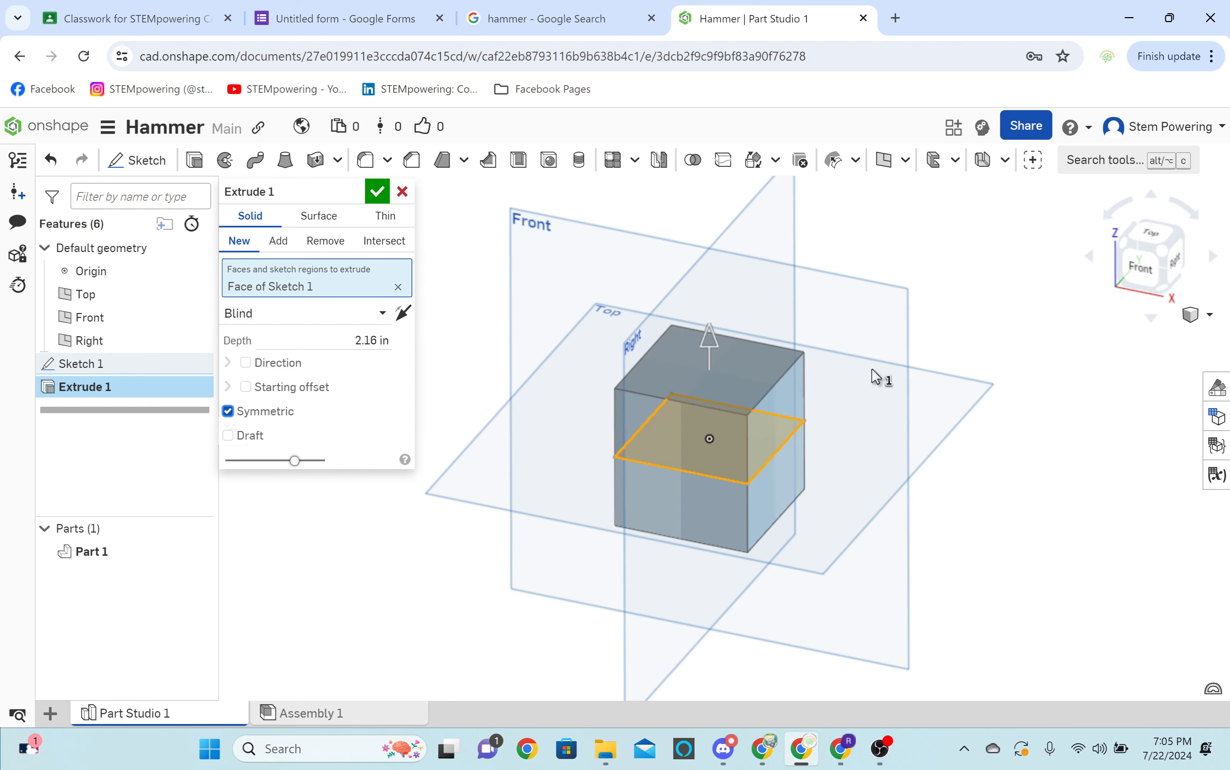
{"action": "left_click_drag", "start_coordinate": [709, 338], "coordinate": [662, 394]}
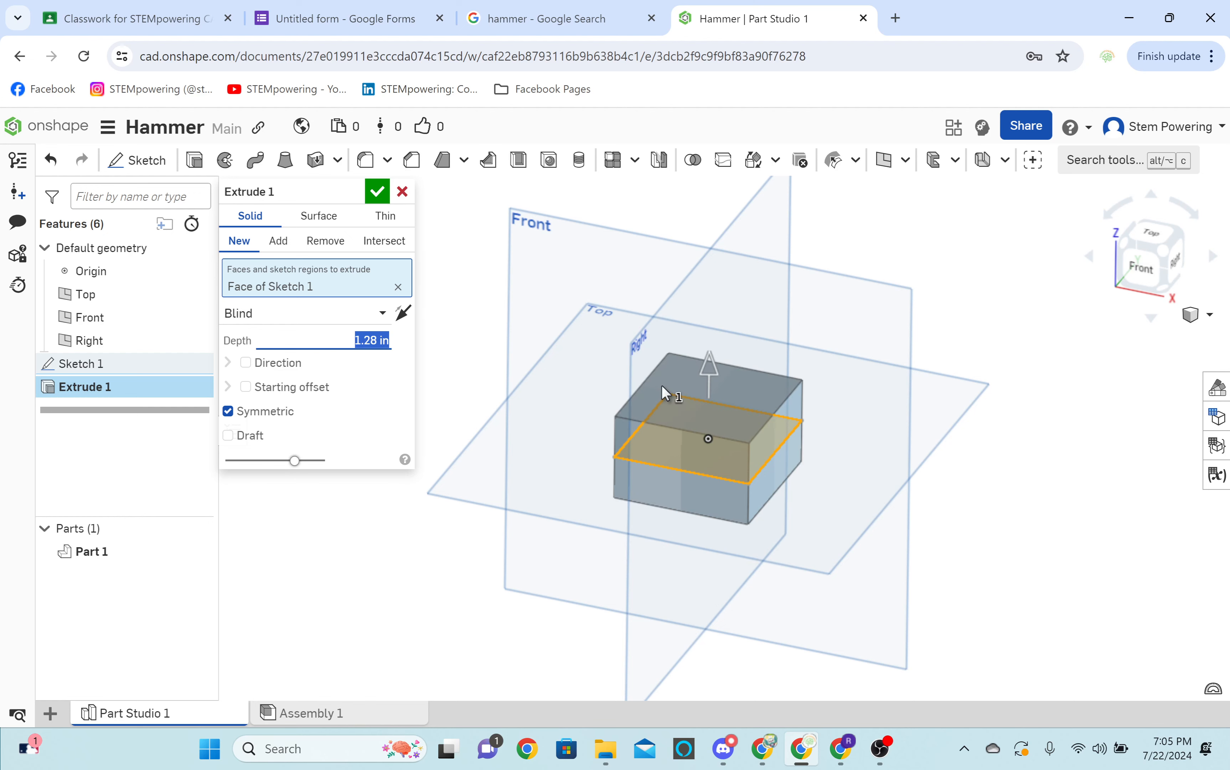
{"action": "left_click_drag", "start_coordinate": [662, 386], "coordinate": [589, 305]}
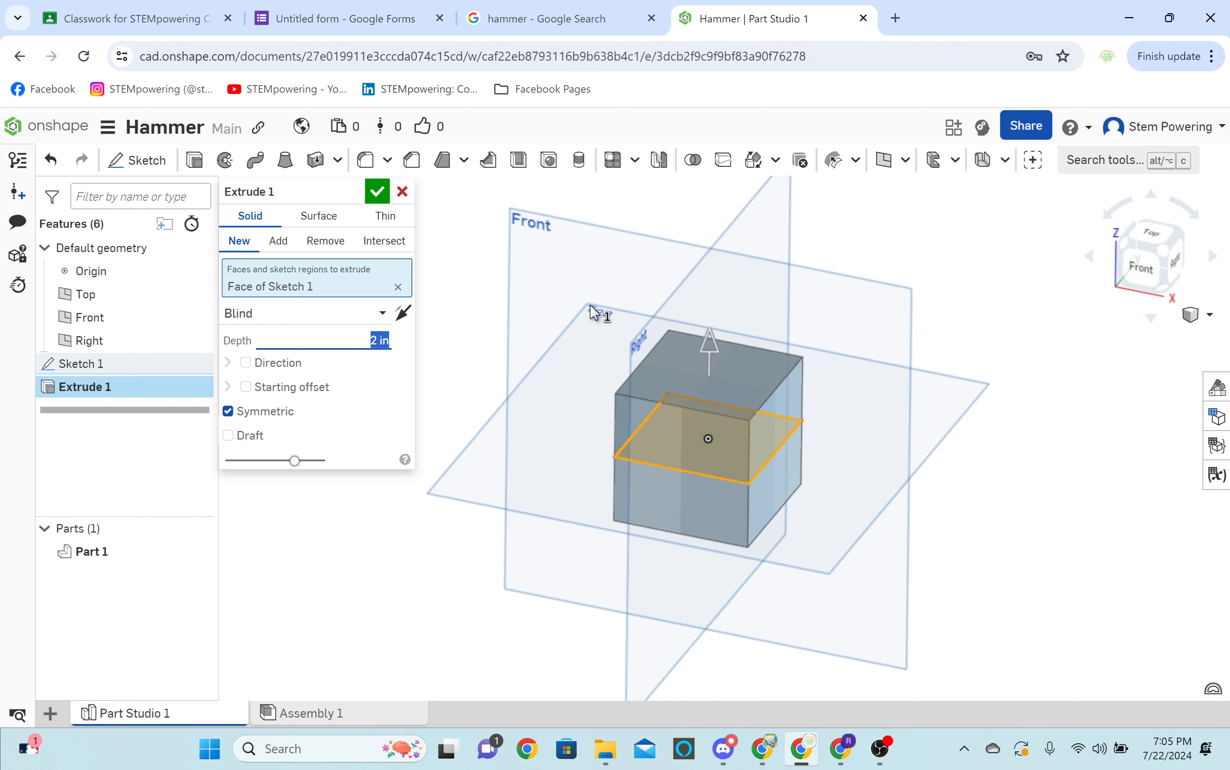
{"action": "left_click", "coordinate": [381, 199]}
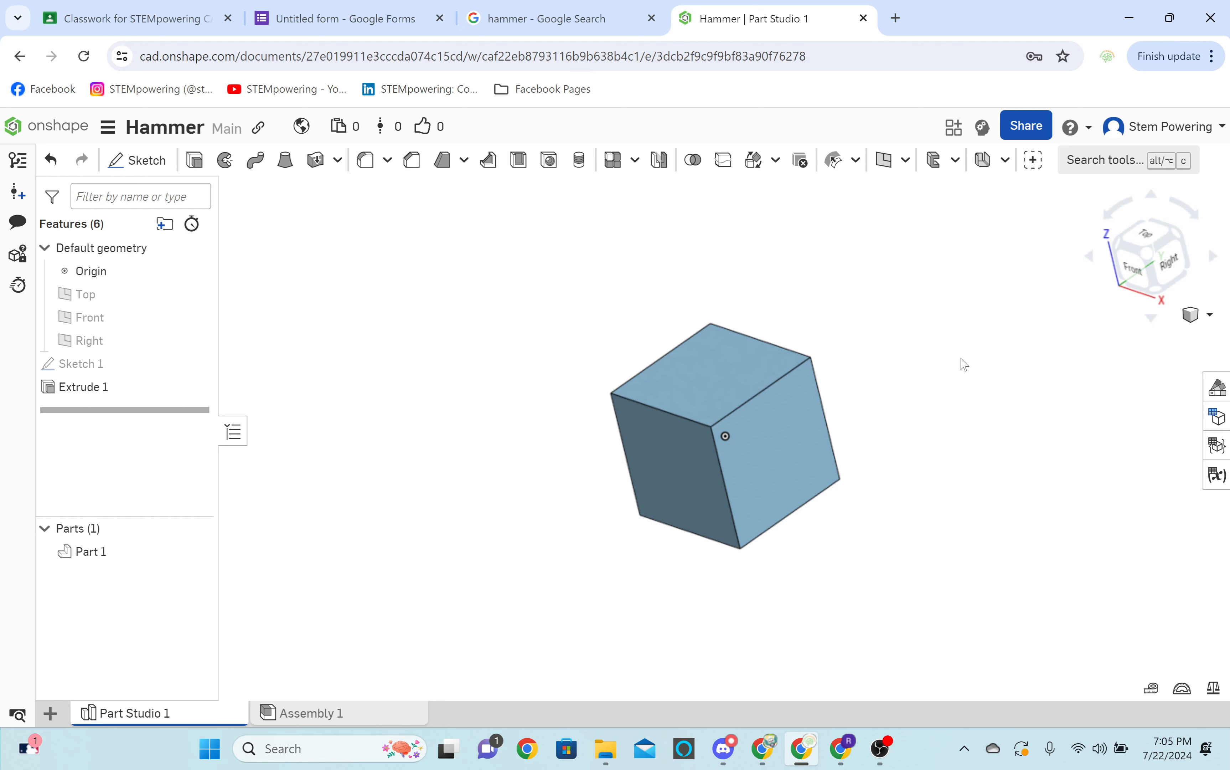
Sketch a 1 in diameter circle centered at the origin on the cube's top face and finish the sketch.
{"action": "left_click", "coordinate": [136, 160]}
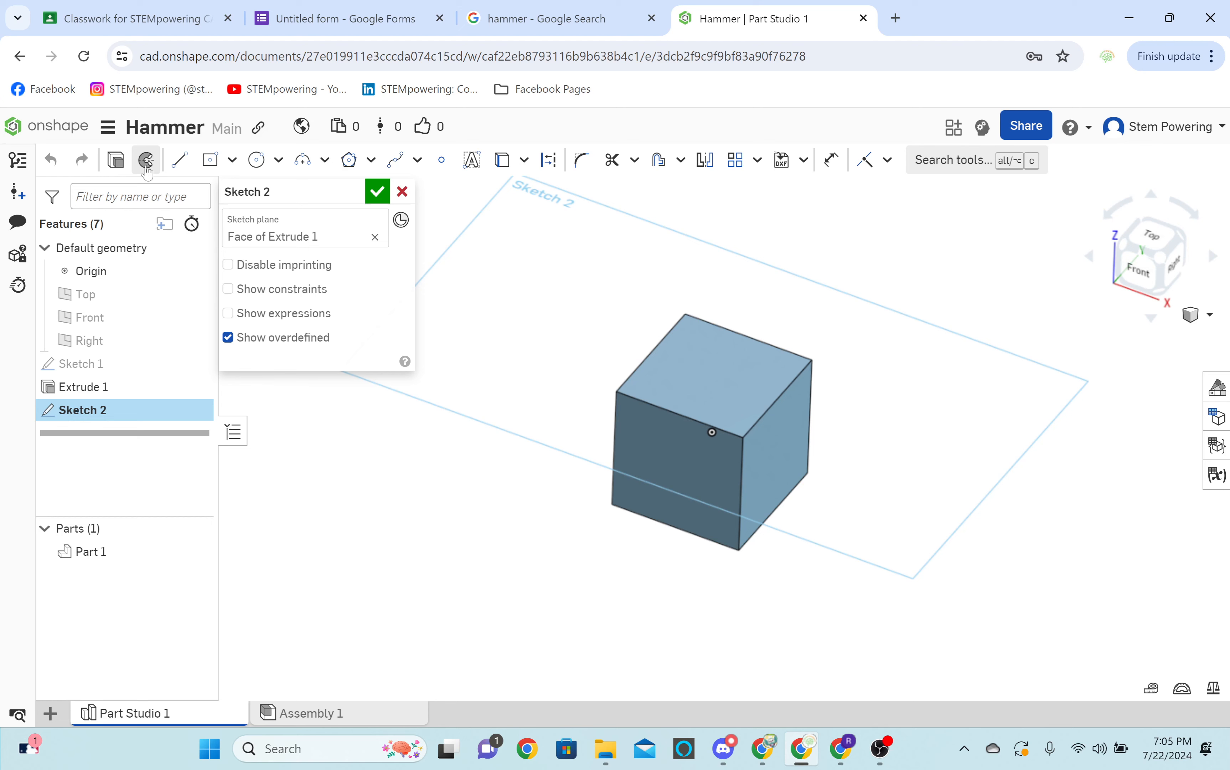
{"action": "key", "text": "n"}
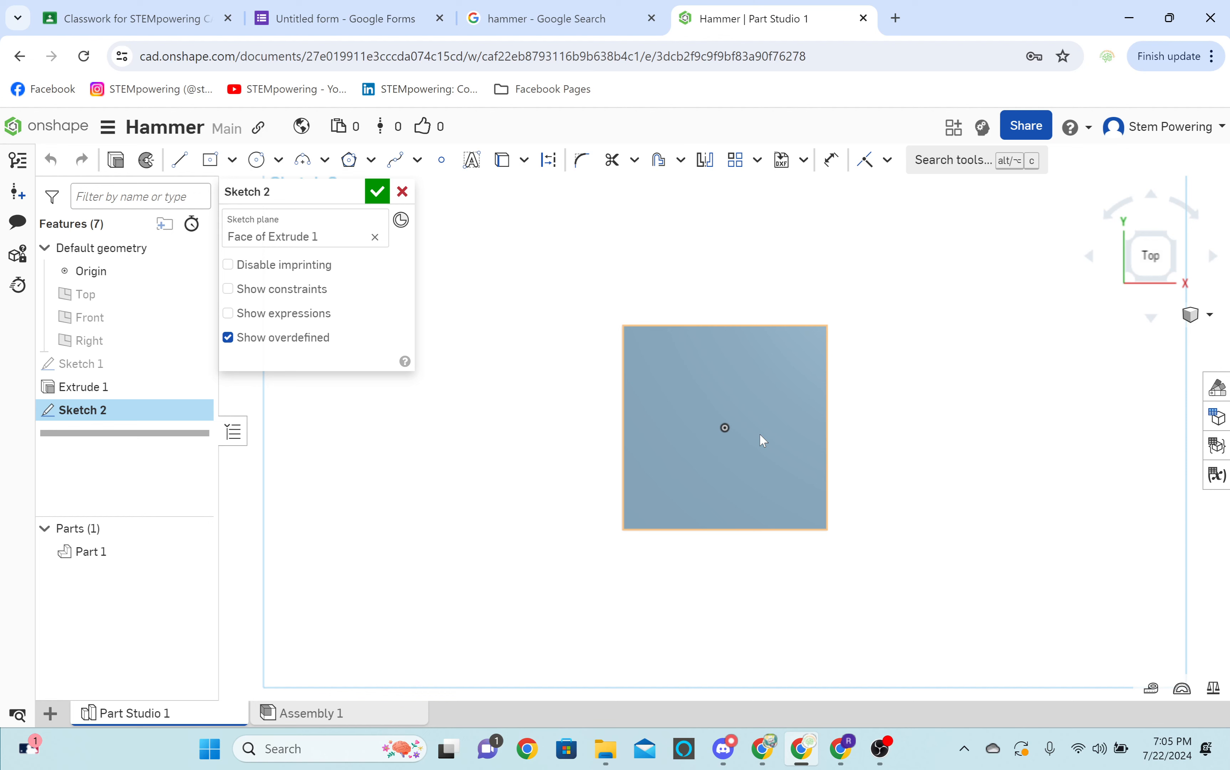
{"action": "key", "text": "c"}
{"action": "left_click", "coordinate": [725, 428]}
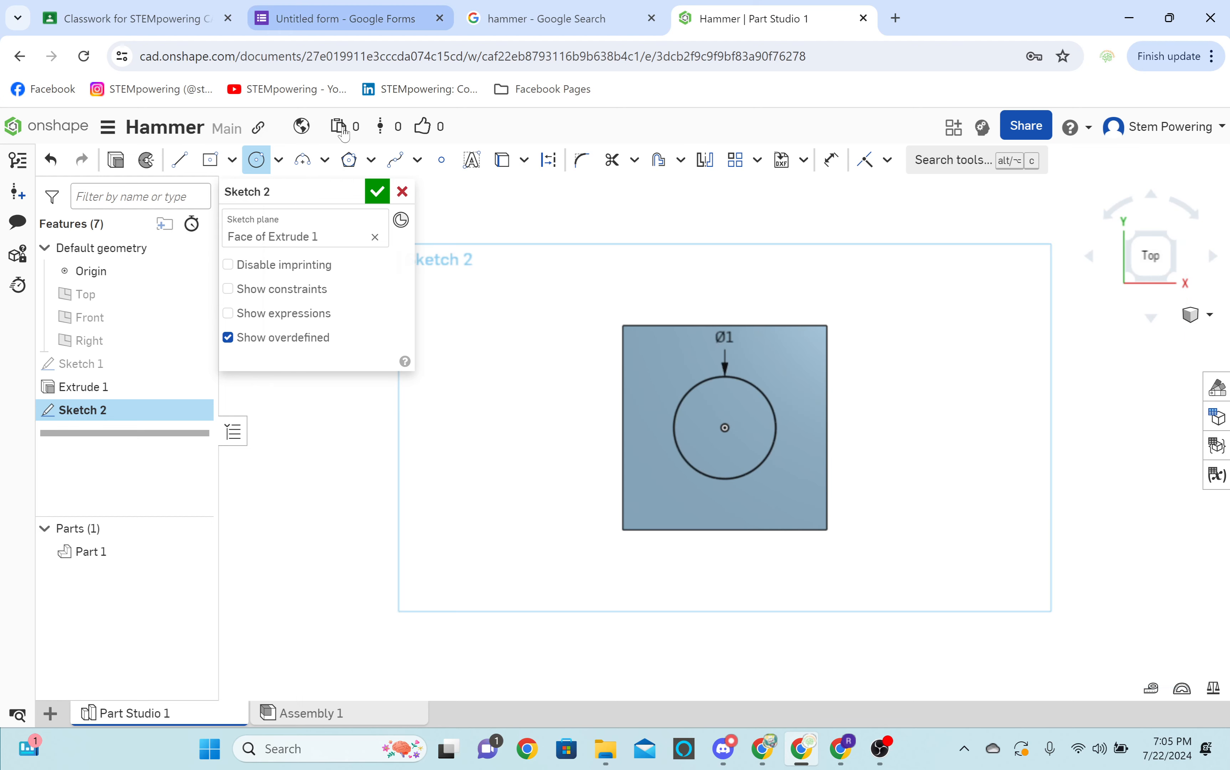
{"action": "left_click", "coordinate": [377, 191]}
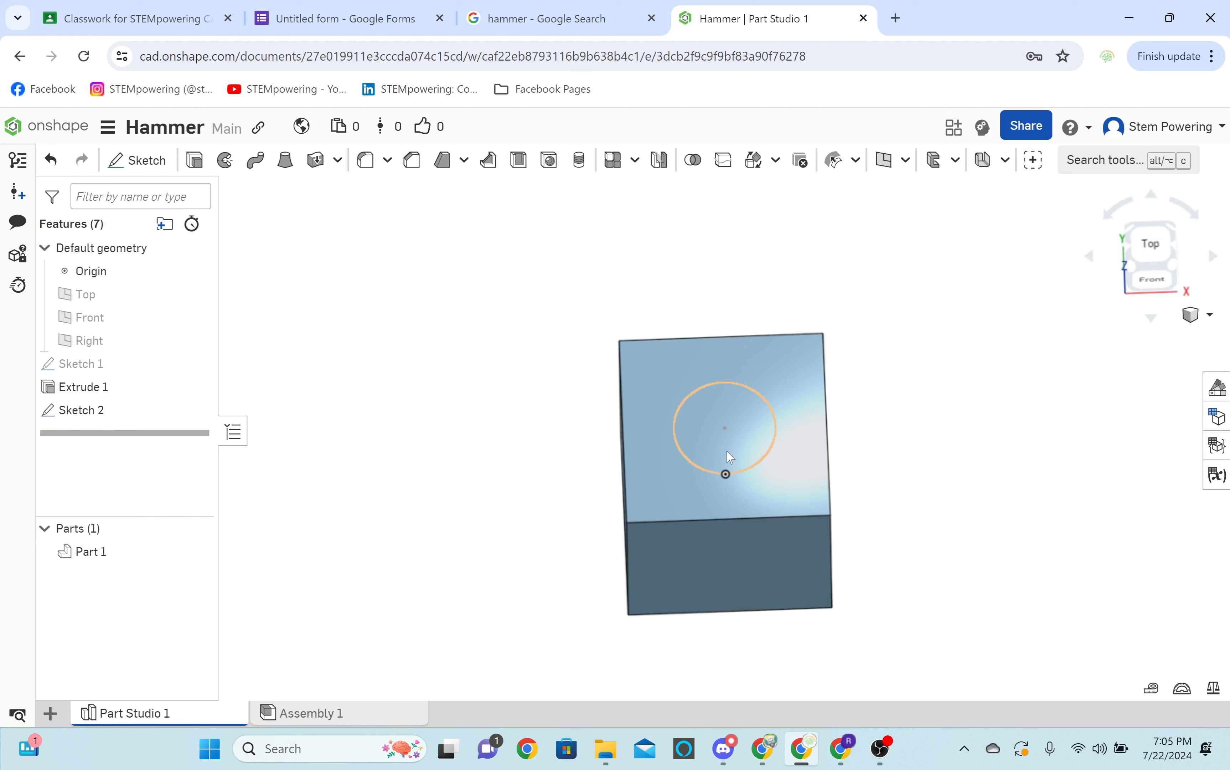
Cut the circle blind 1 in deep into the cube with a Remove extrude and look at the hole from several sides.
{"action": "left_click", "coordinate": [730, 456]}
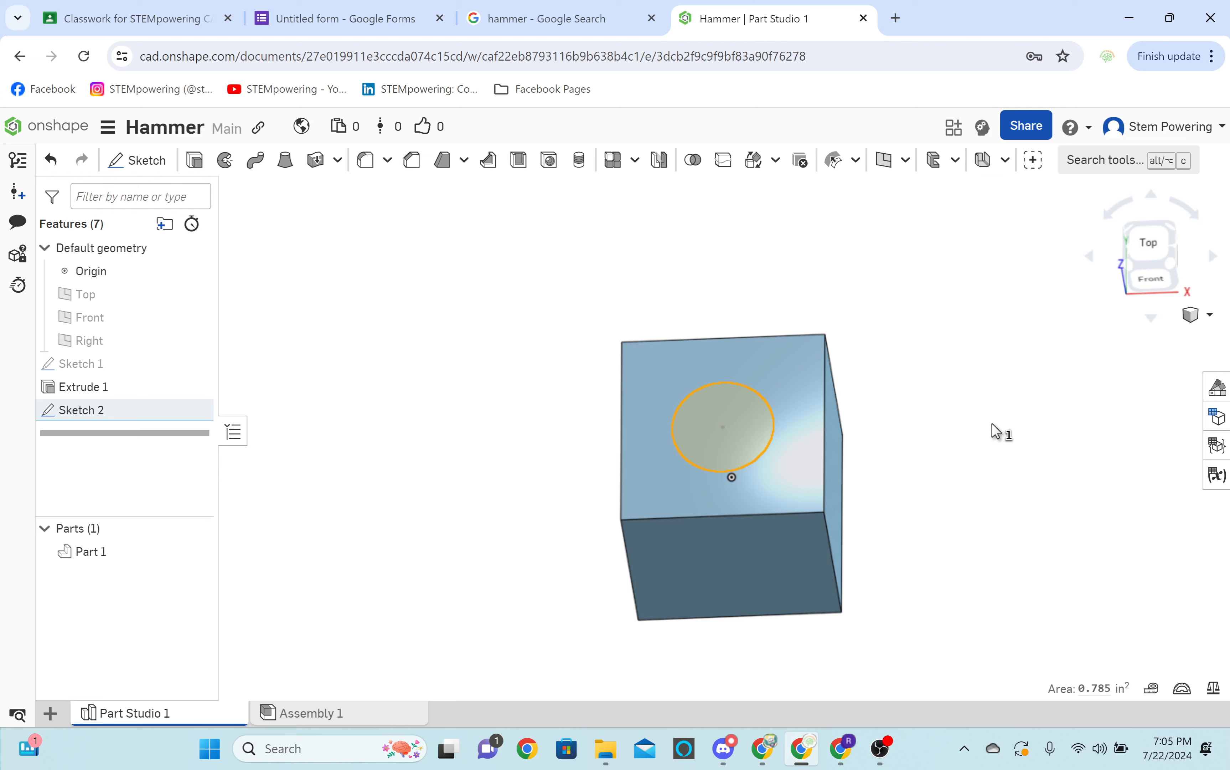
{"action": "key", "text": "shift+e"}
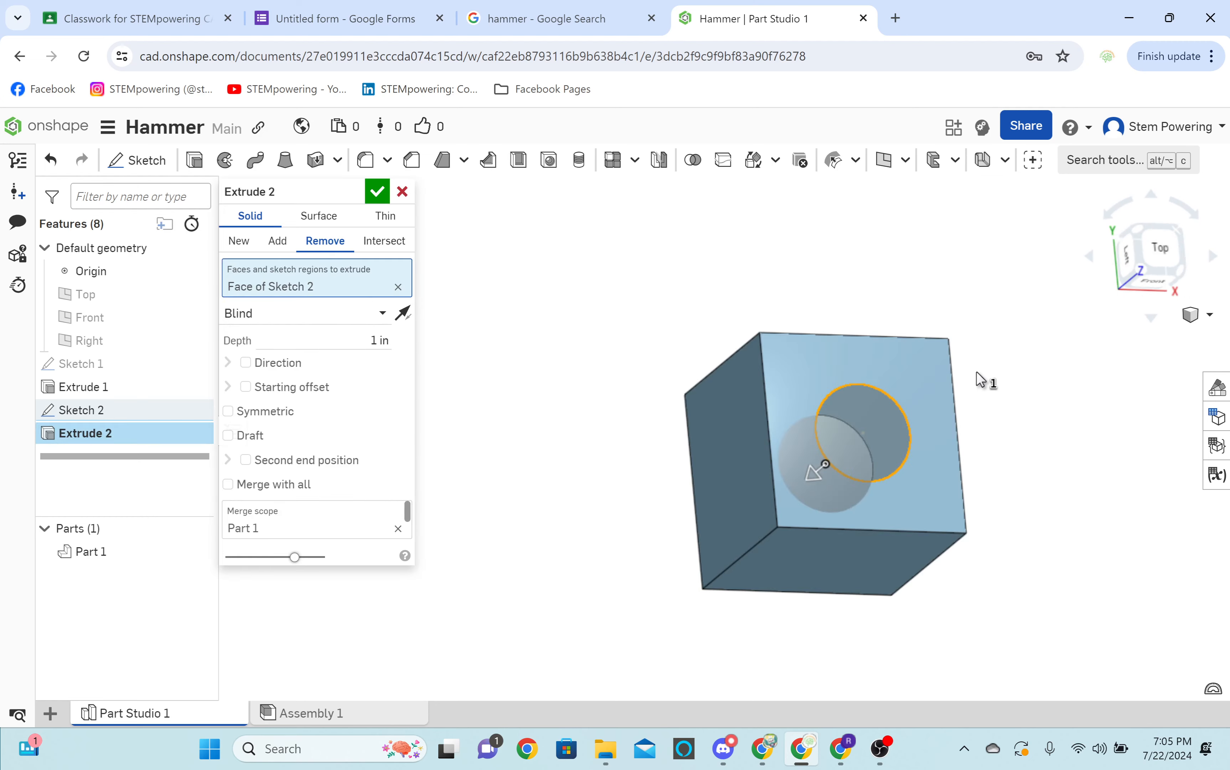
{"action": "left_click", "coordinate": [378, 192]}
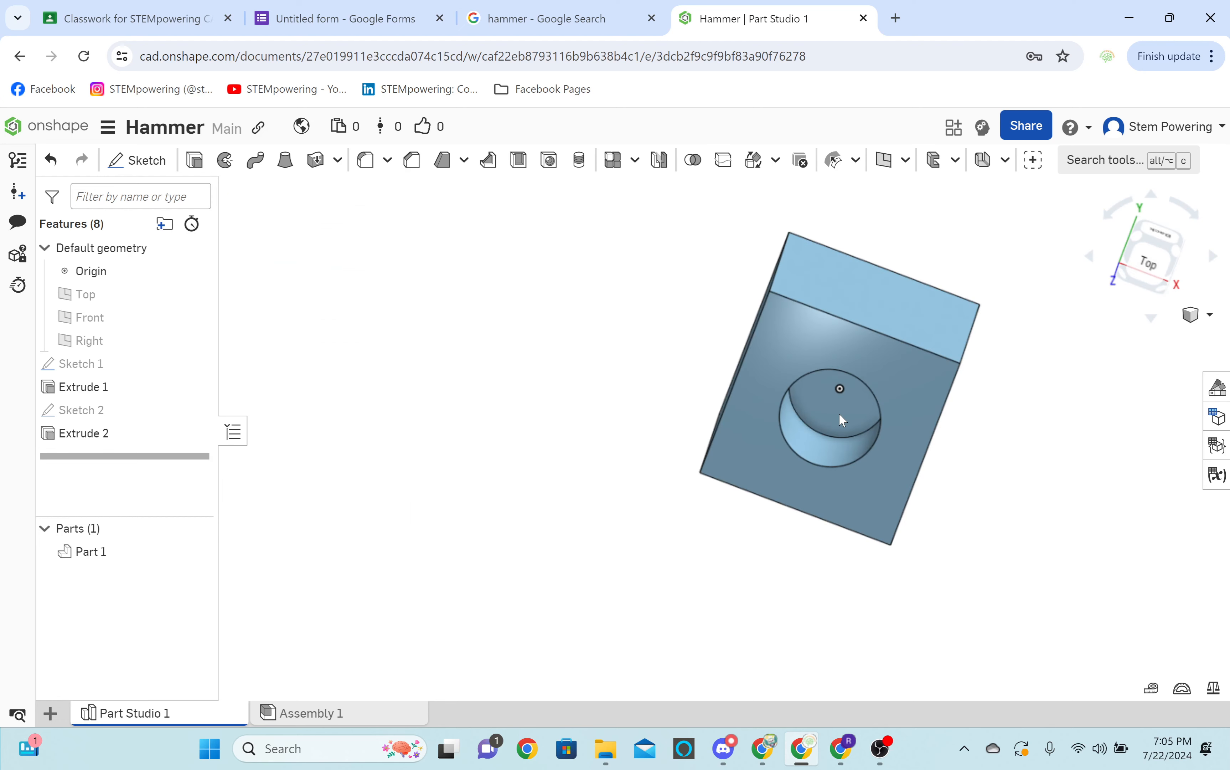
{"action": "right_click_drag", "start_coordinate": [839, 412], "coordinate": [765, 320]}
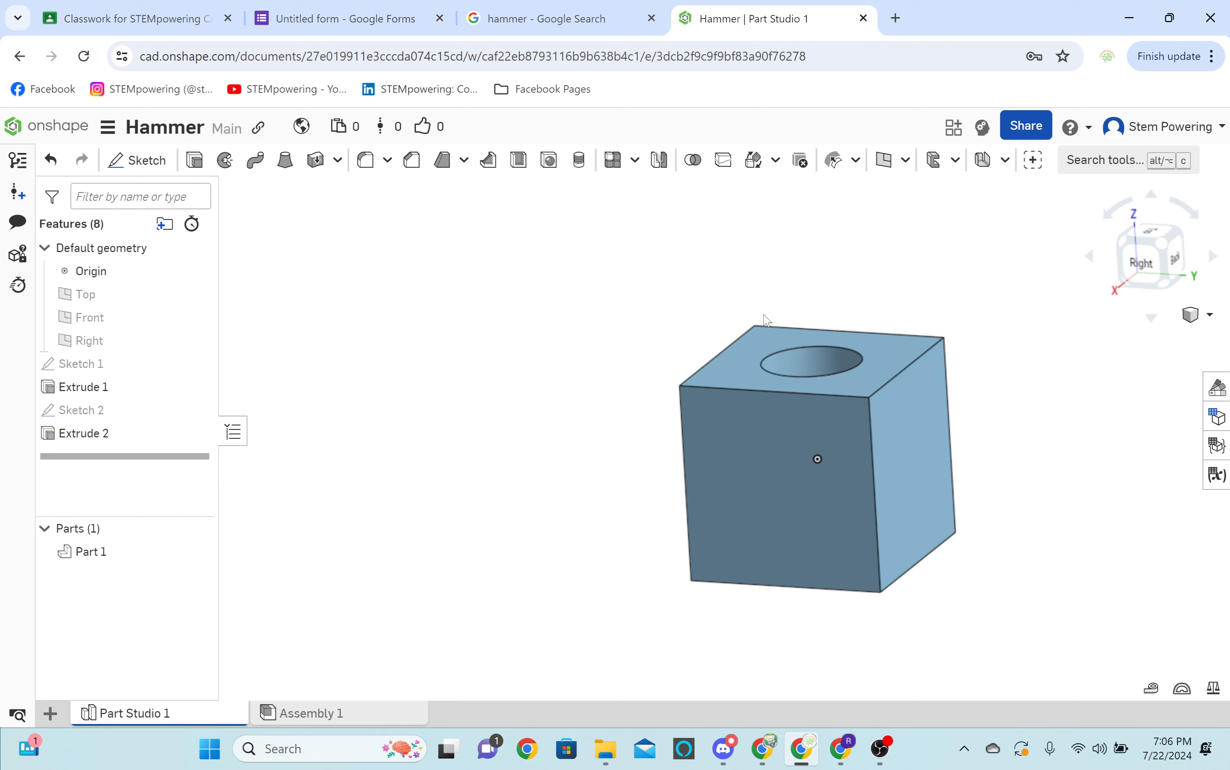
{"action": "right_click_drag", "start_coordinate": [765, 320], "coordinate": [802, 317]}
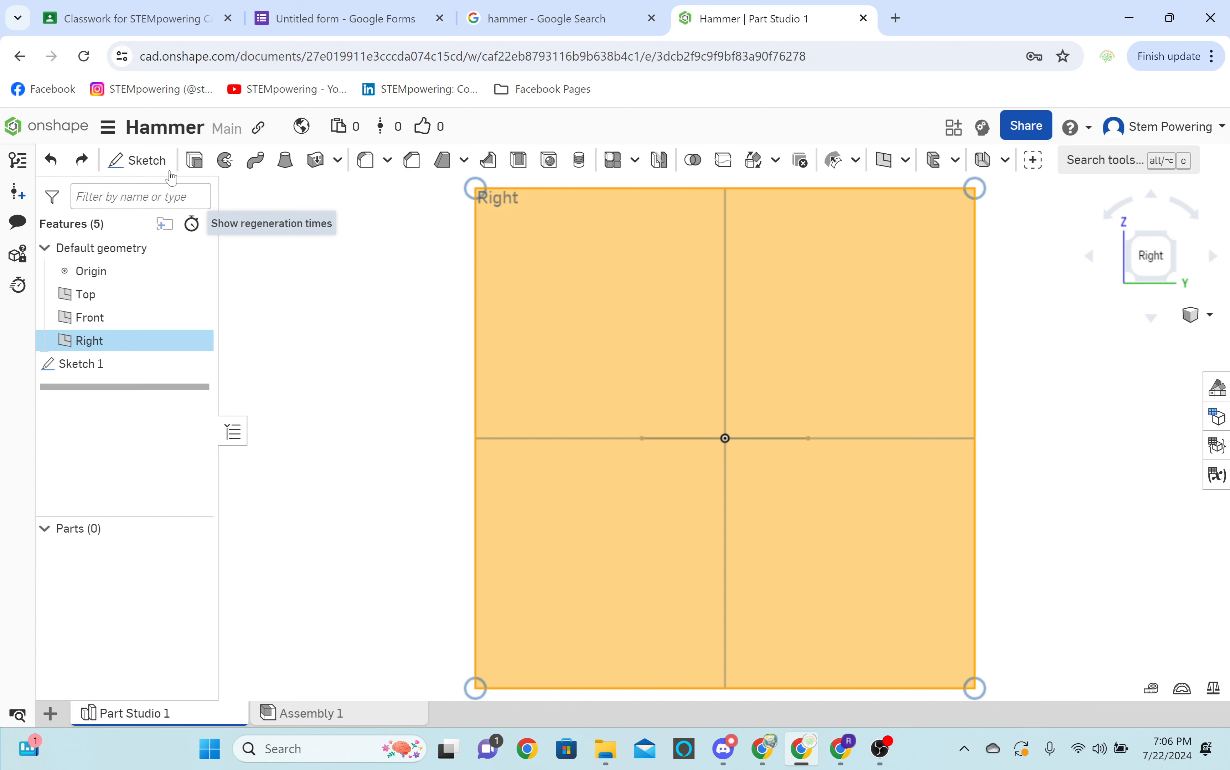
Sketch on the Right plane a 1 in circle centered on the square's positive-Y edge and a vertical construction line through the origin.
{"action": "left_click", "coordinate": [164, 164]}
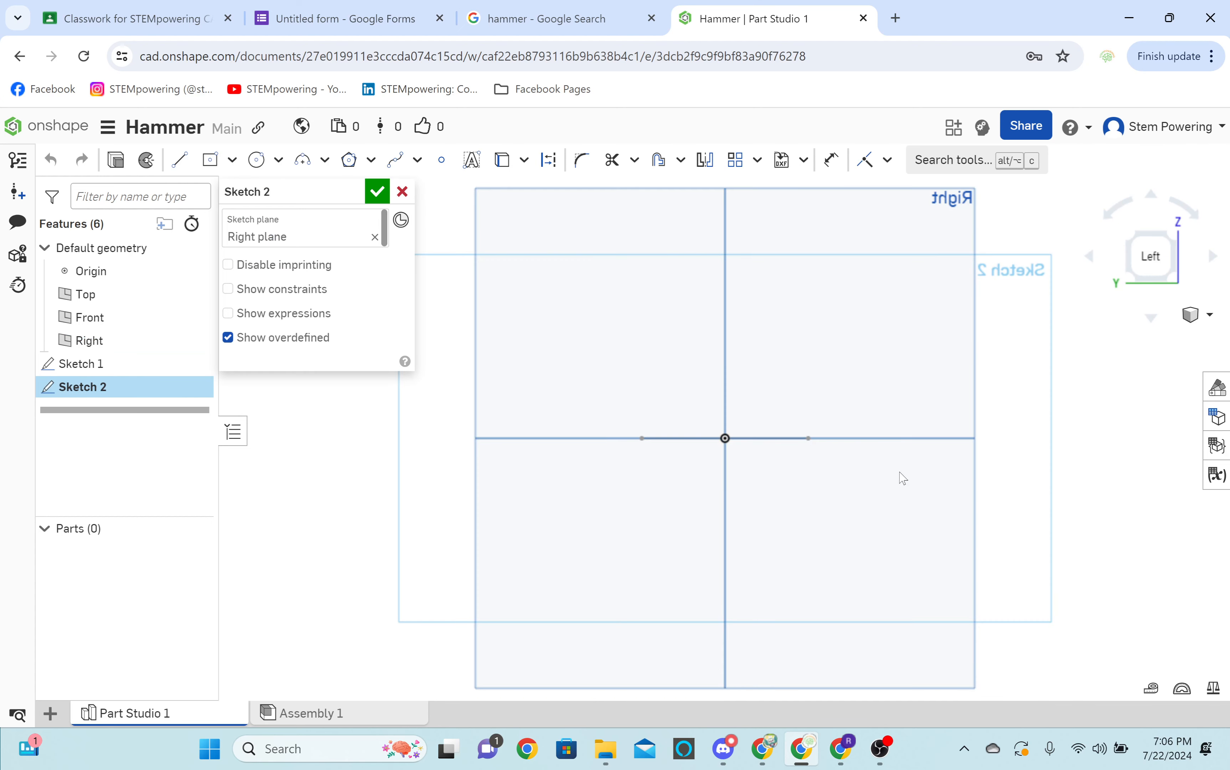
{"action": "key", "text": "n"}
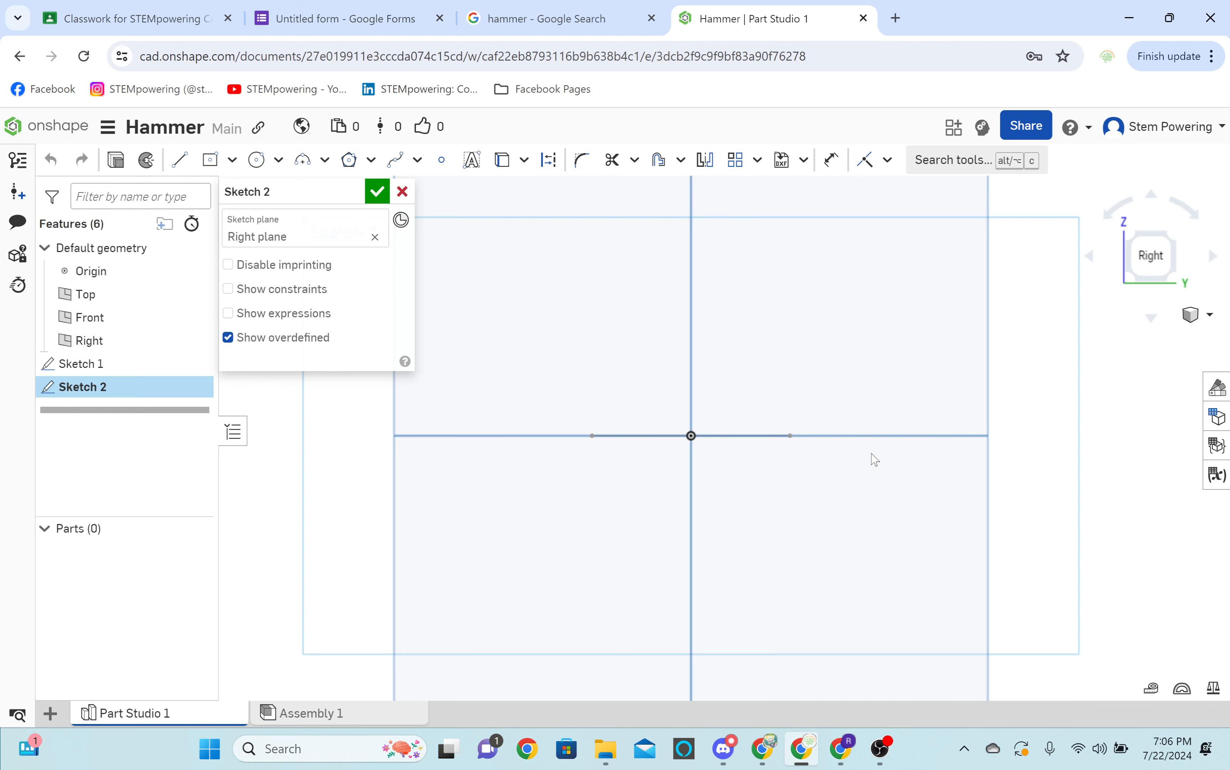
{"action": "key", "text": "c"}
{"action": "scroll", "coordinate": [794, 424], "scroll_direction": "up", "scroll_amount": 4}
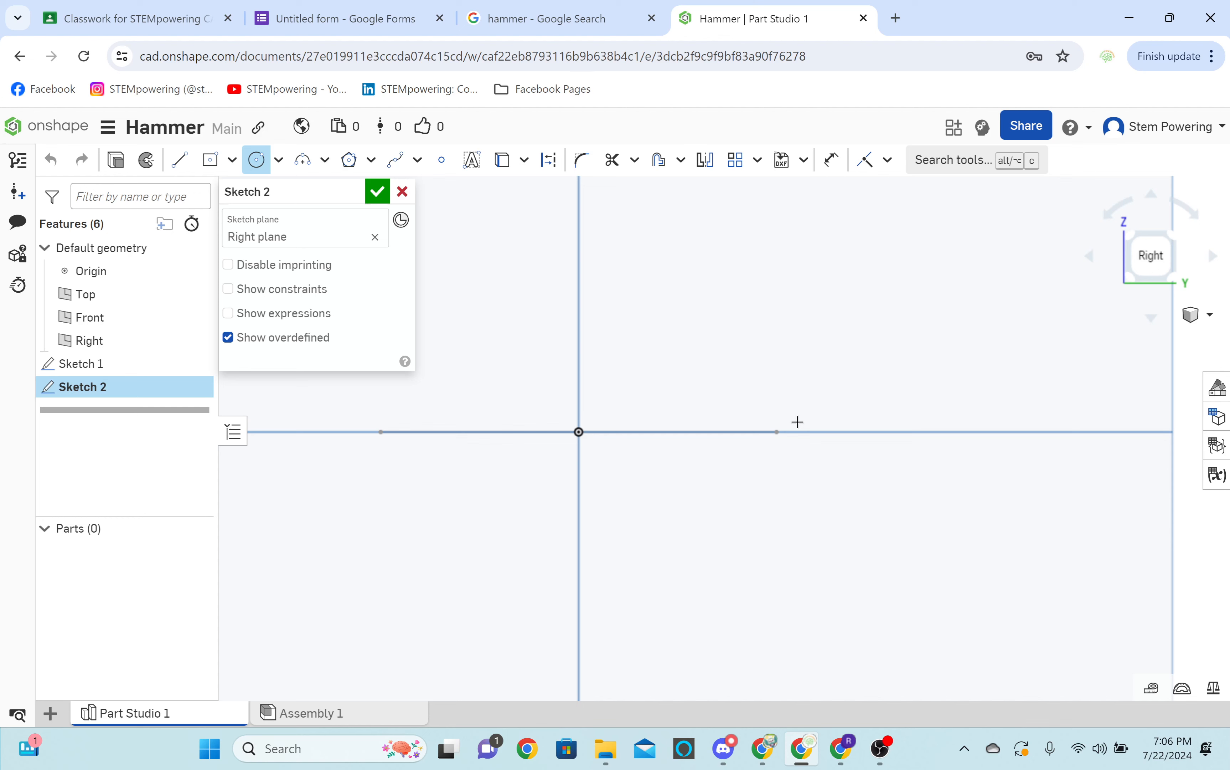
{"action": "left_click", "coordinate": [777, 432]}
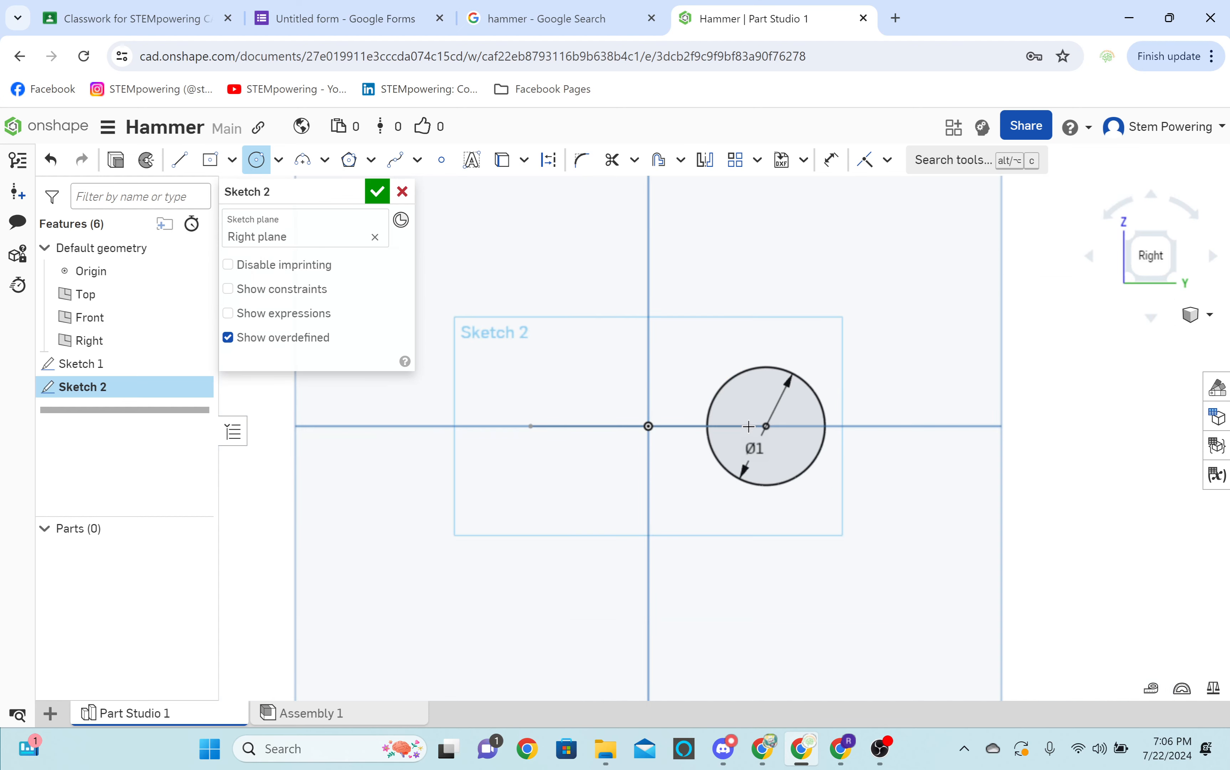
{"action": "key", "text": "l"}
{"action": "key", "text": "q"}
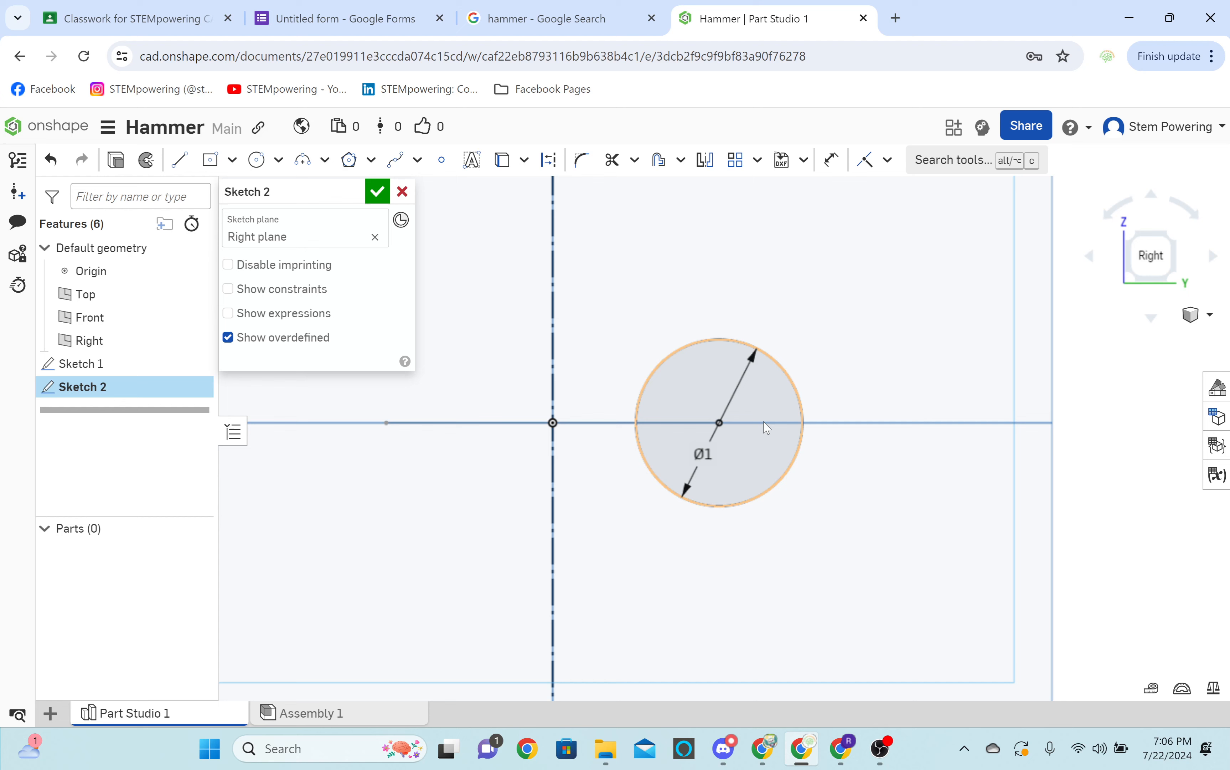
Draw a closed five-sided freeform outline with lines, beyond the circle on the positive-Y side, and finish the sketch.
{"action": "key", "text": "f"}
{"action": "key", "text": "l"}
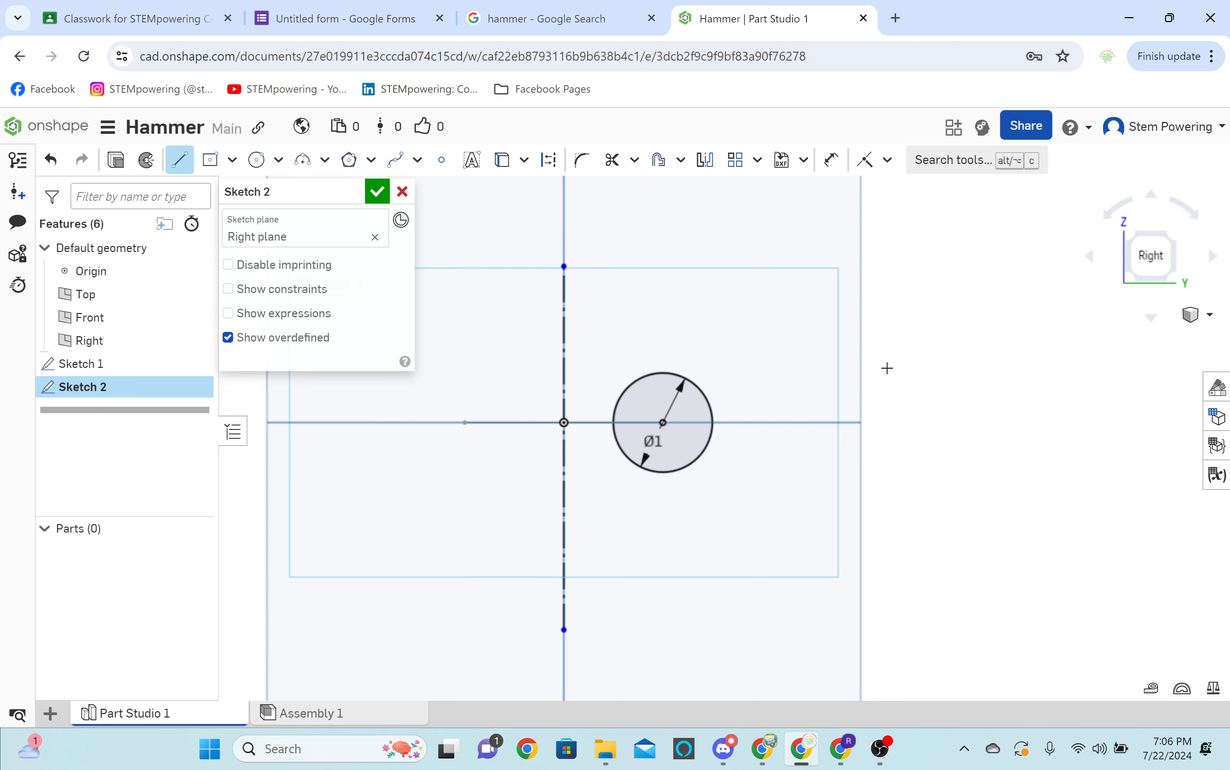
{"action": "left_click", "coordinate": [887, 367]}
{"action": "left_click", "coordinate": [894, 577]}
{"action": "left_click", "coordinate": [1098, 560]}
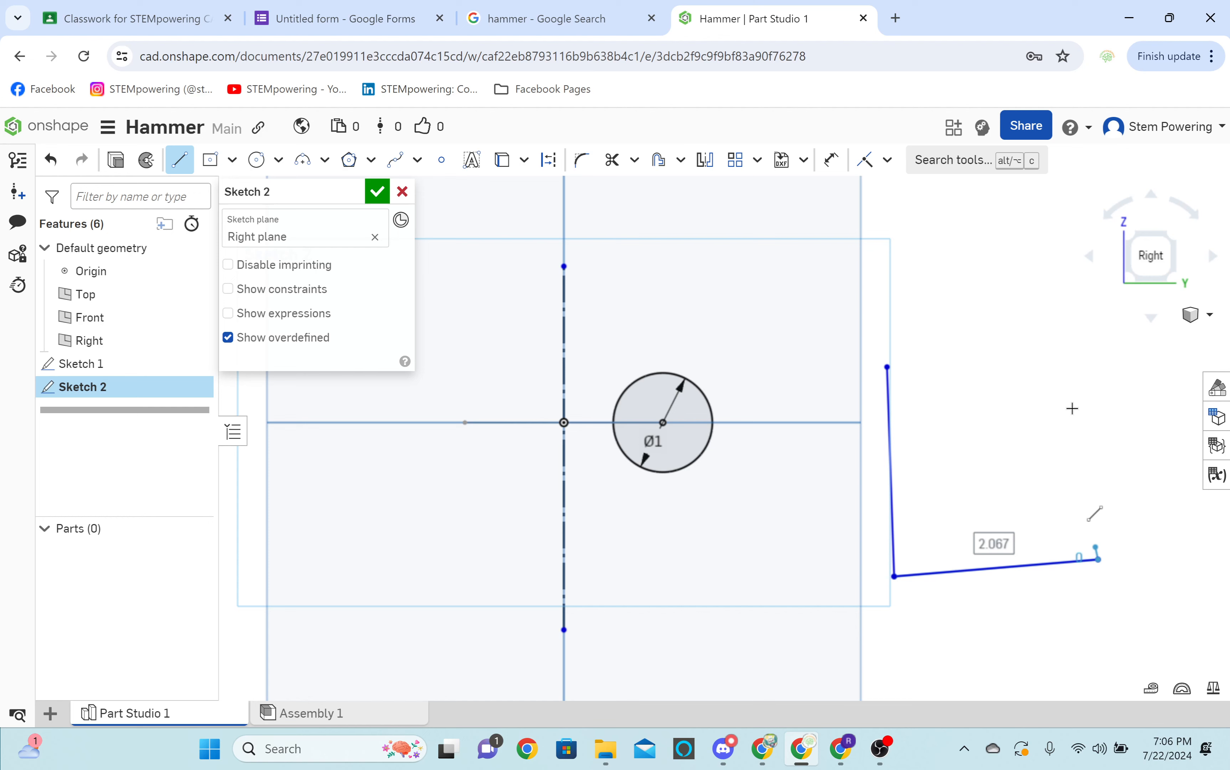
{"action": "left_click", "coordinate": [1061, 314]}
{"action": "left_click", "coordinate": [919, 353]}
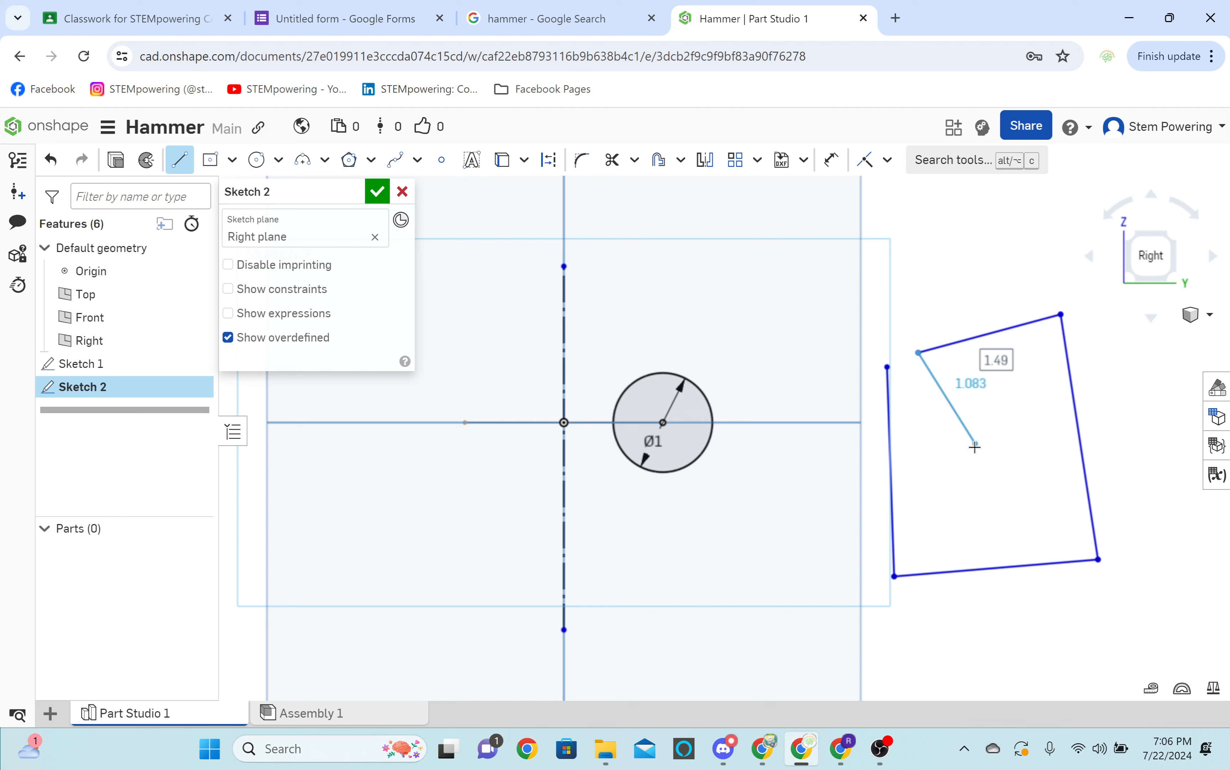
{"action": "left_click", "coordinate": [887, 367]}
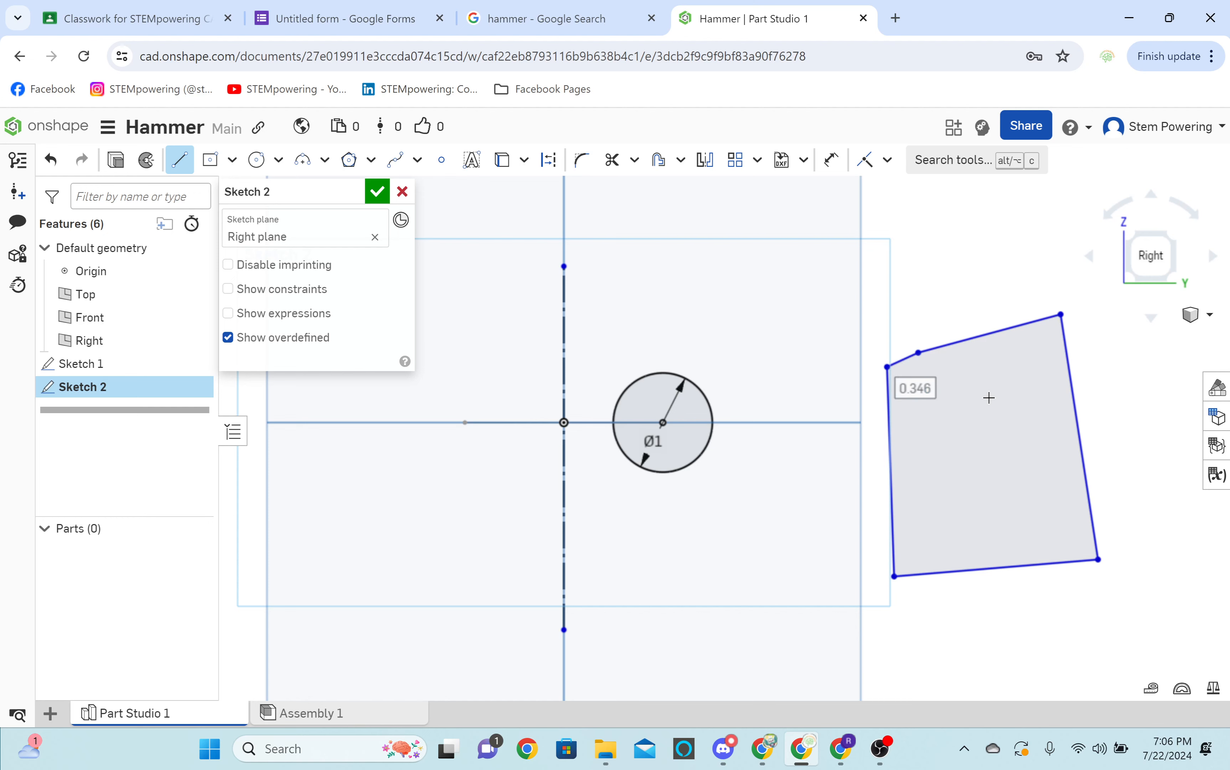
{"action": "key", "text": "Escape"}
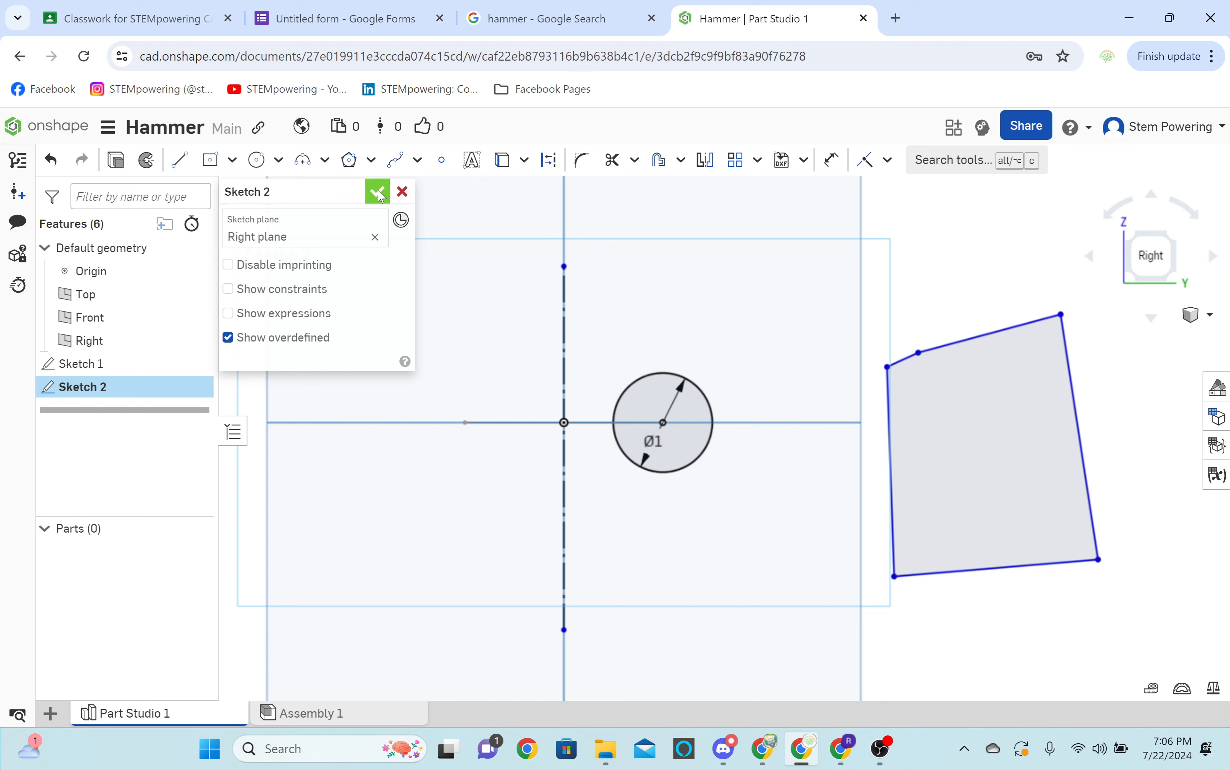
{"action": "left_click", "coordinate": [378, 193]}
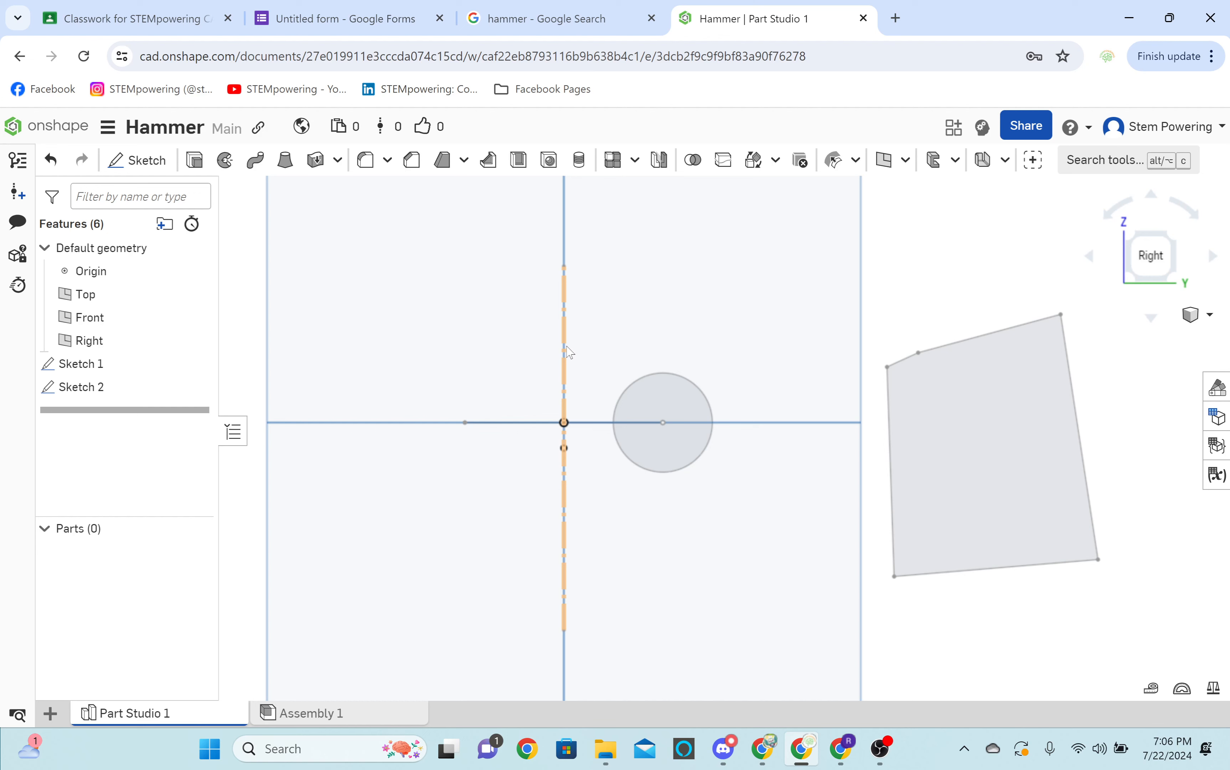
Revolve the circle and the five-sided profile fully around the vertical construction line as new solids and inspect the result.
{"action": "key", "text": "shift+w"}
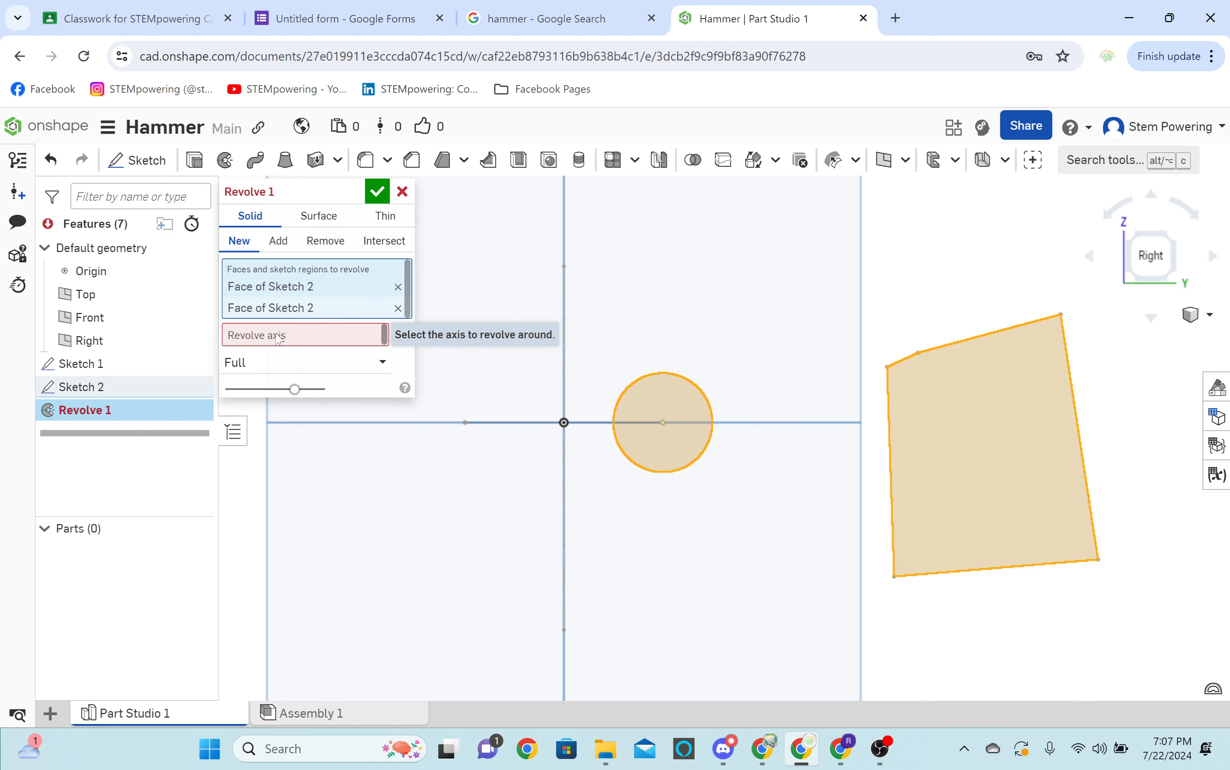
{"action": "left_click", "coordinate": [258, 336]}
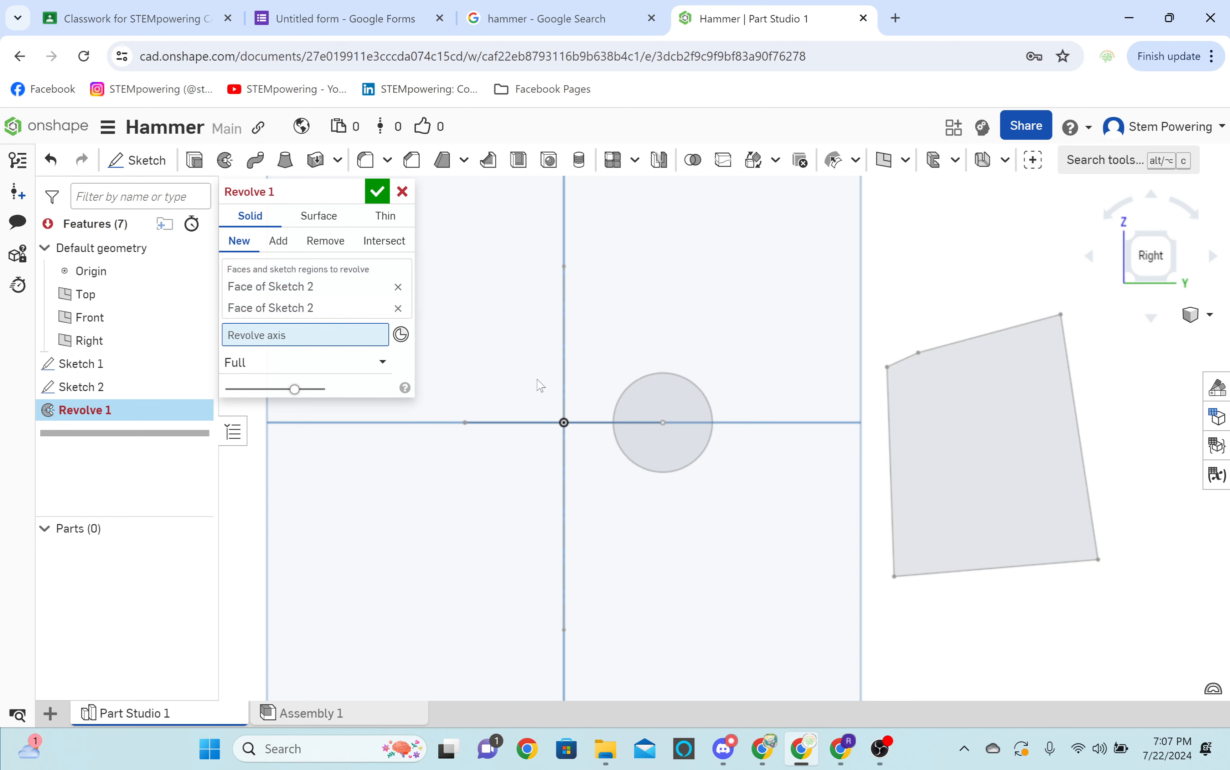
{"action": "left_click", "coordinate": [563, 371]}
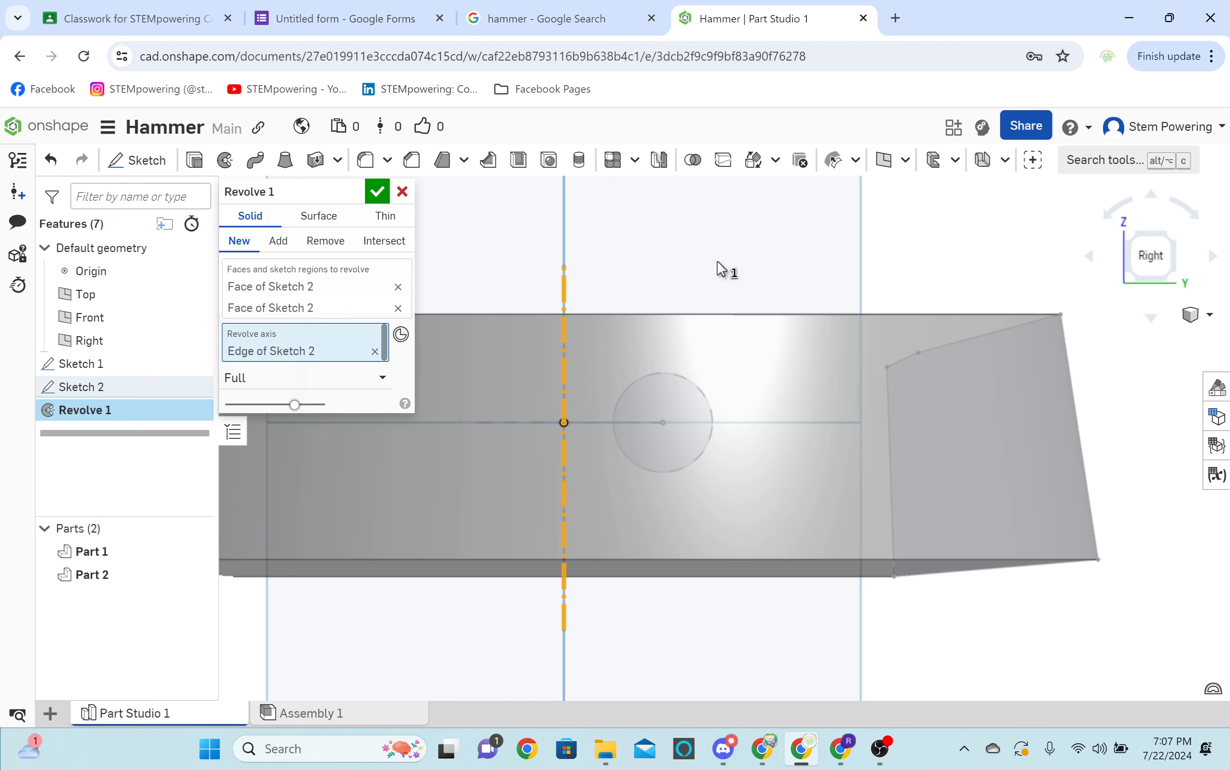
{"action": "right_click_drag", "start_coordinate": [717, 260], "coordinate": [912, 346]}
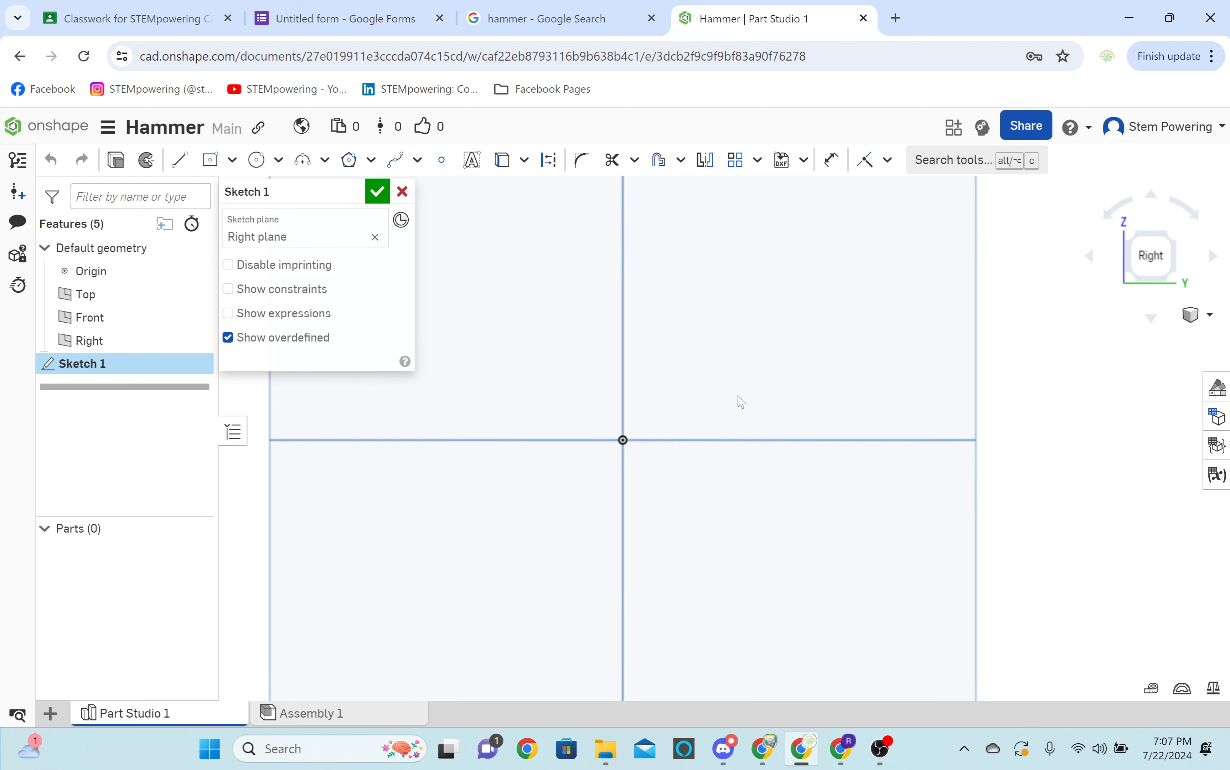
Sketch a 2 in circle at the origin on the Right plane, split it with a vertical line through its center, and finish the sketch.
{"action": "key", "text": "c"}
{"action": "left_click_drag", "start_coordinate": [623, 441], "coordinate": [685, 346]}
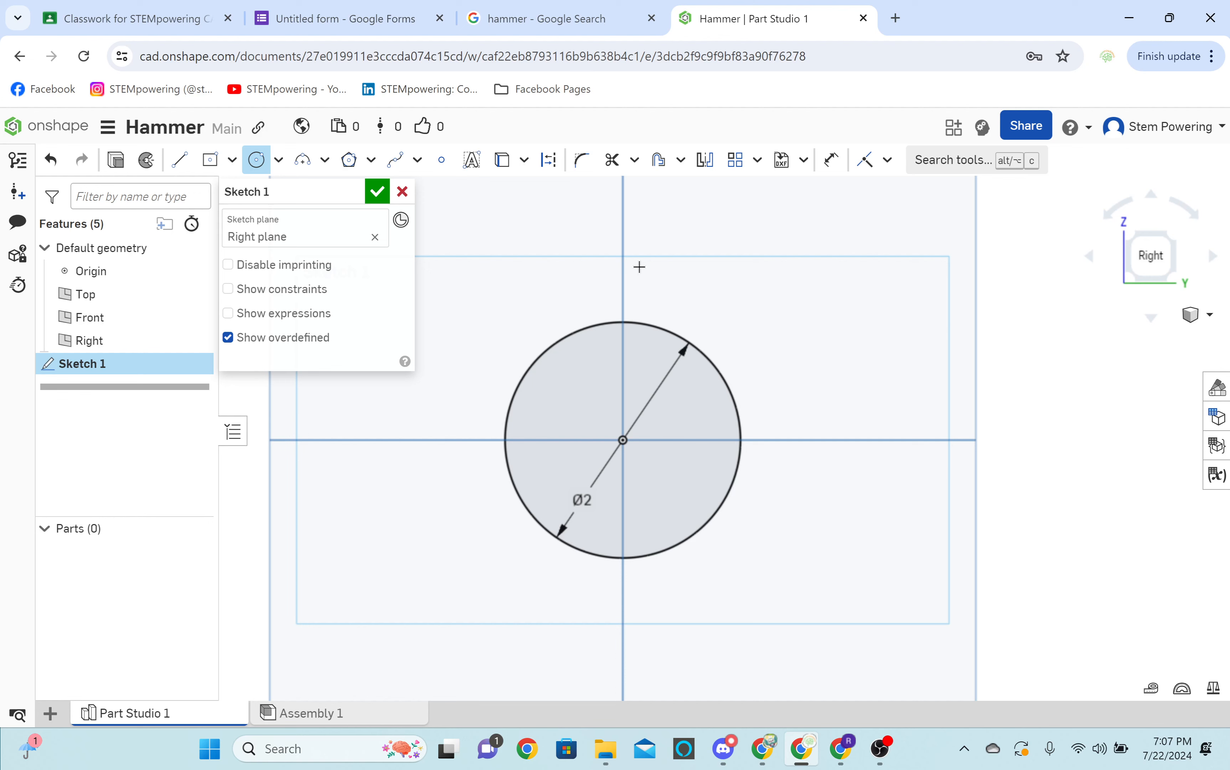
{"action": "key", "text": "l"}
{"action": "left_click", "coordinate": [623, 267]}
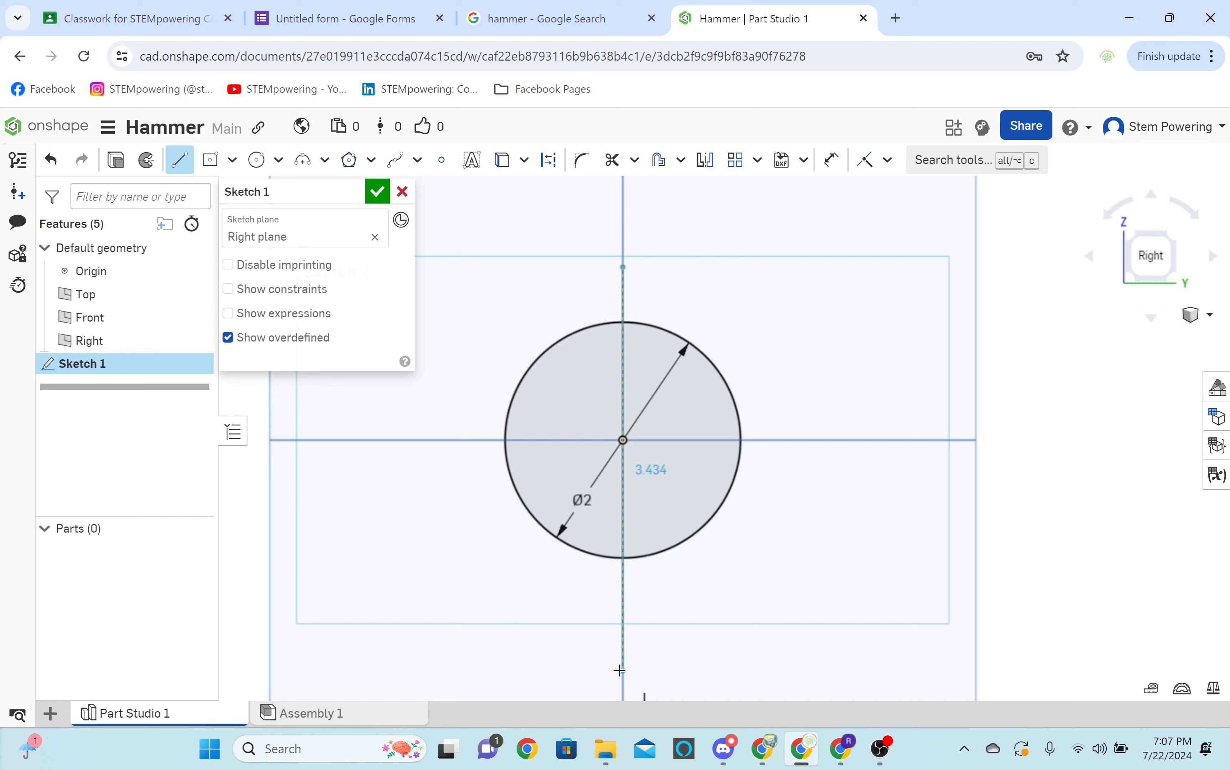
{"action": "left_click", "coordinate": [620, 670]}
{"action": "key", "text": "Return"}
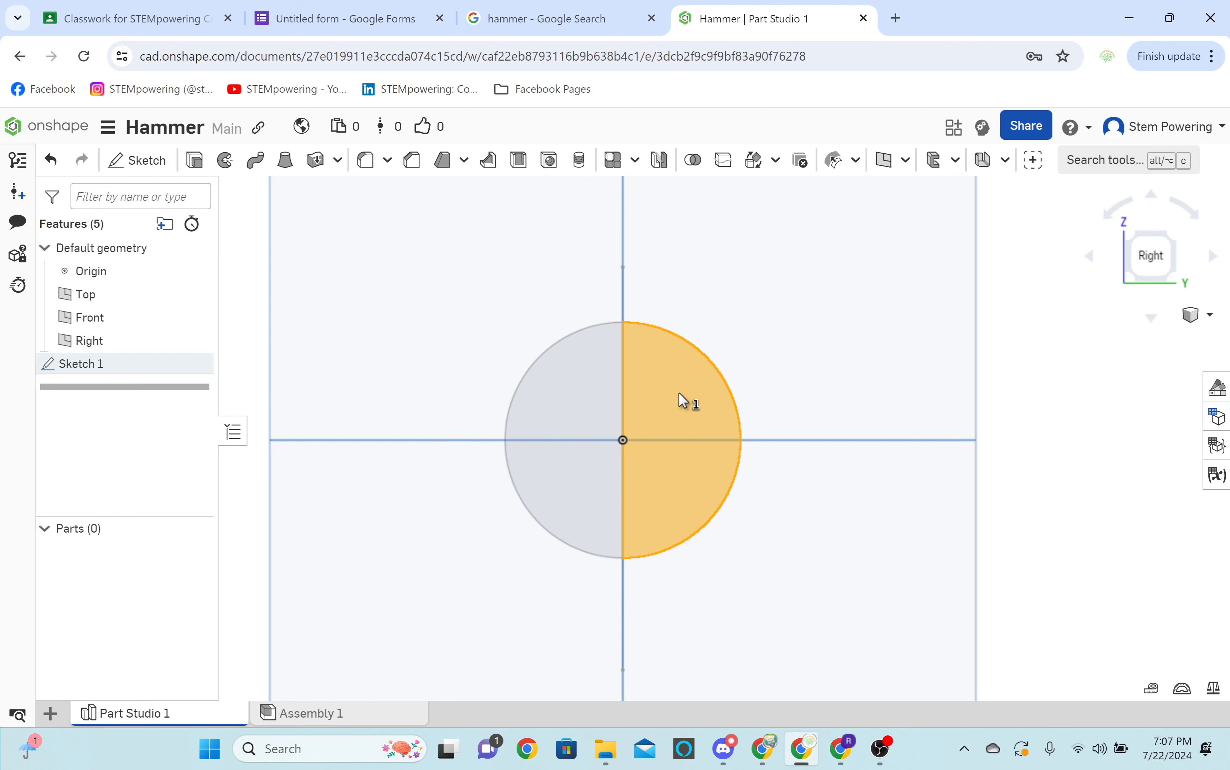
Revolve half of the circle around the vertical line, switch the revolve to one direction, and vary the revolve angle.
{"action": "right_click_drag", "start_coordinate": [679, 394], "coordinate": [723, 406]}
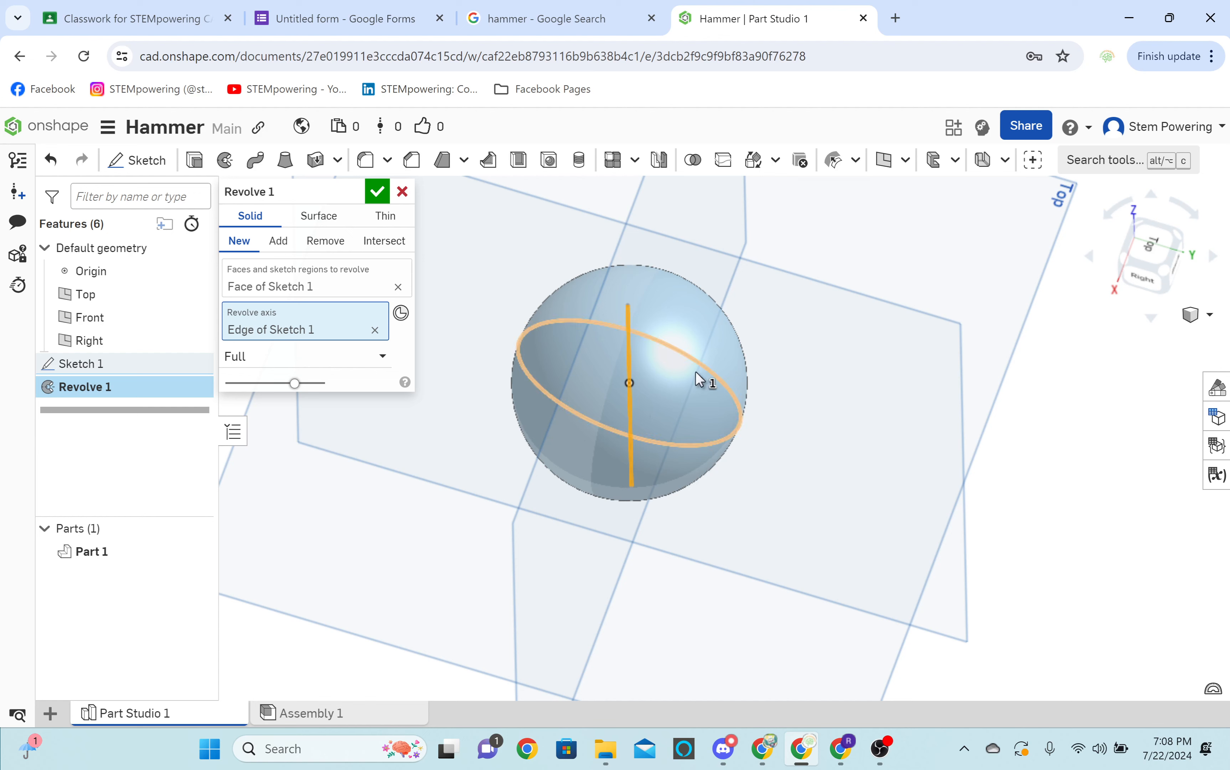
{"action": "left_click", "coordinate": [300, 356]}
{"action": "left_click", "coordinate": [265, 379]}
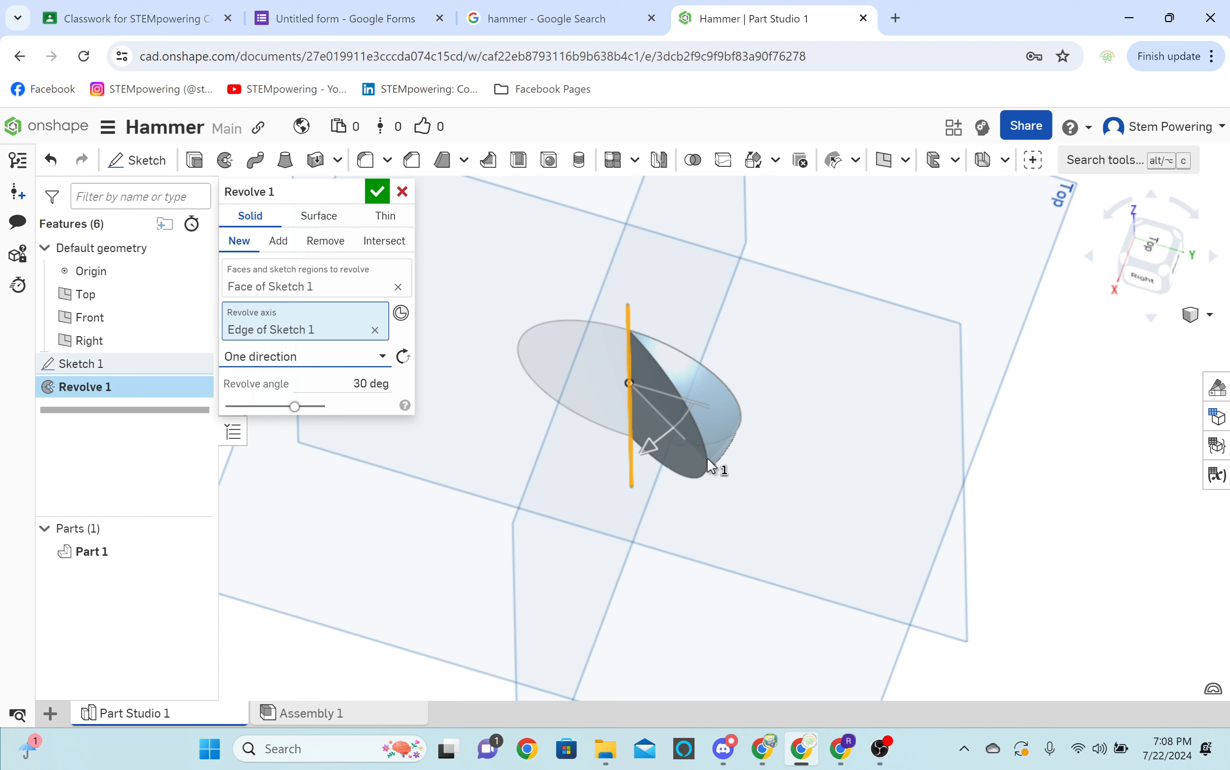
{"action": "left_click_drag", "start_coordinate": [649, 445], "coordinate": [615, 431]}
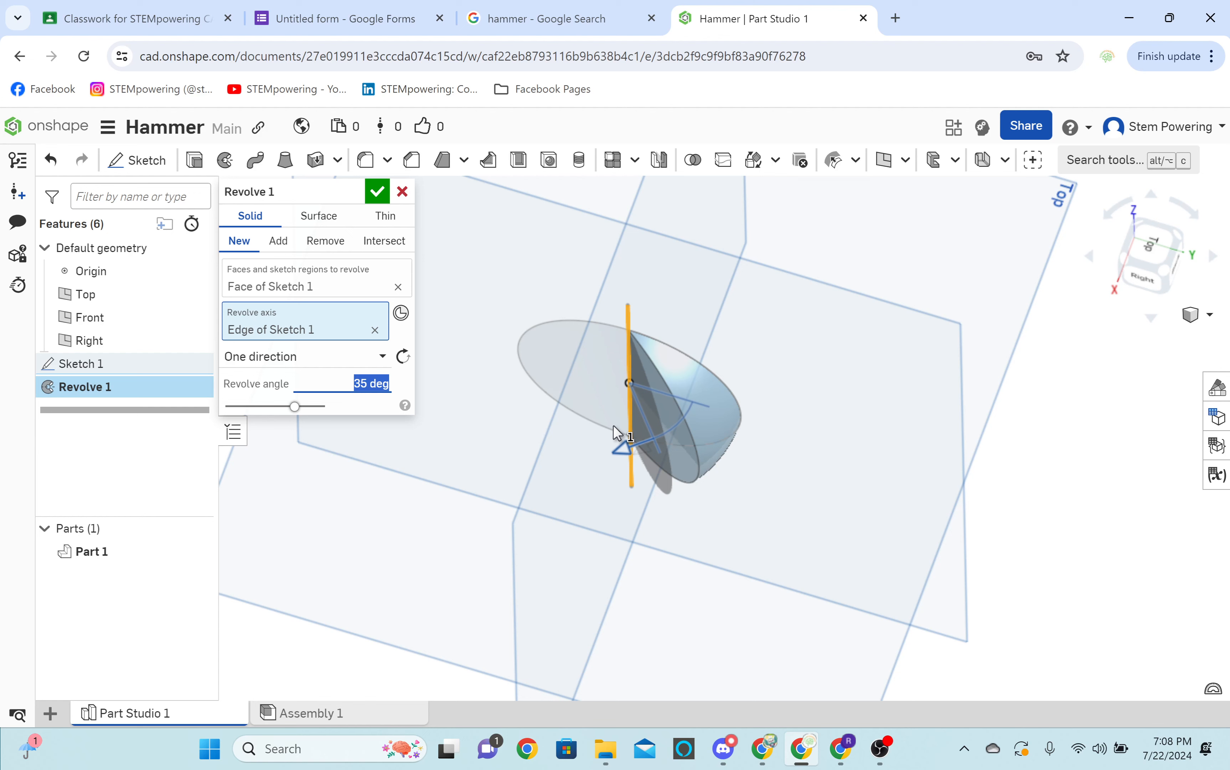
{"action": "left_click_drag", "start_coordinate": [614, 432], "coordinate": [702, 307]}
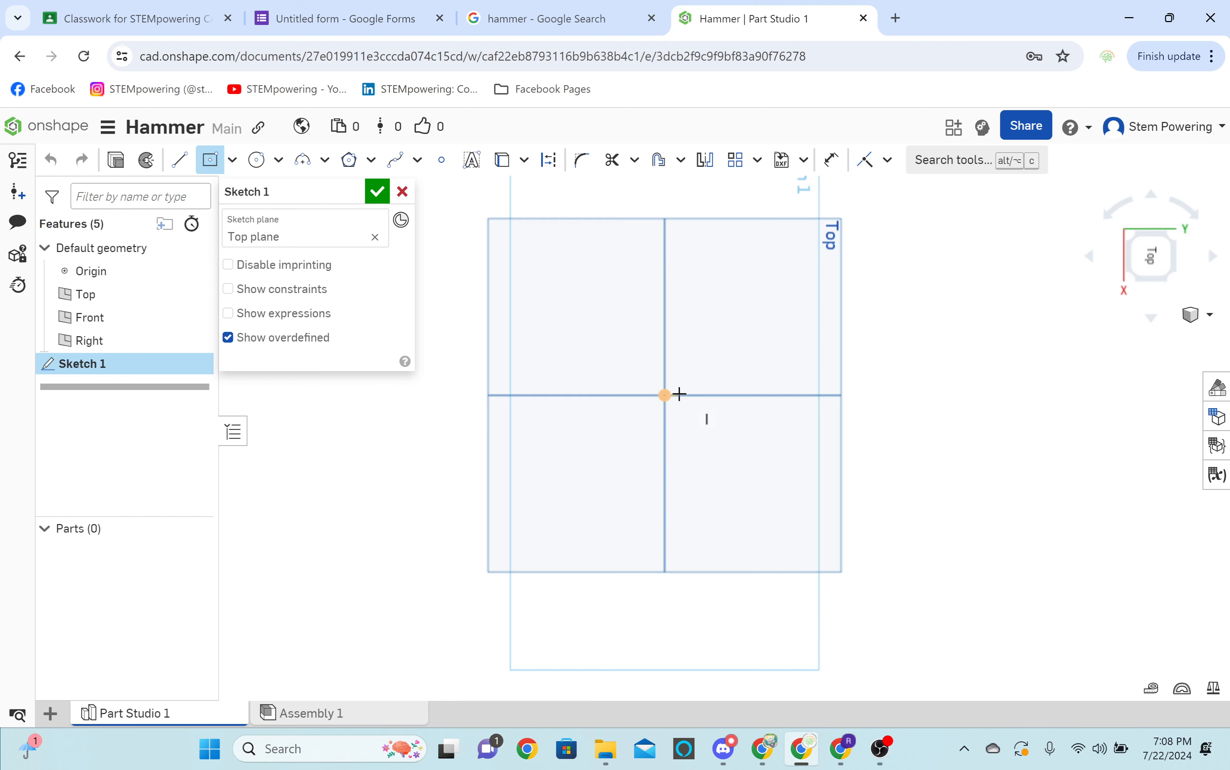
Sketch a center point square at the origin on the Top plane and extrude it 2 in upward as a new solid.
{"action": "left_click", "coordinate": [665, 395]}
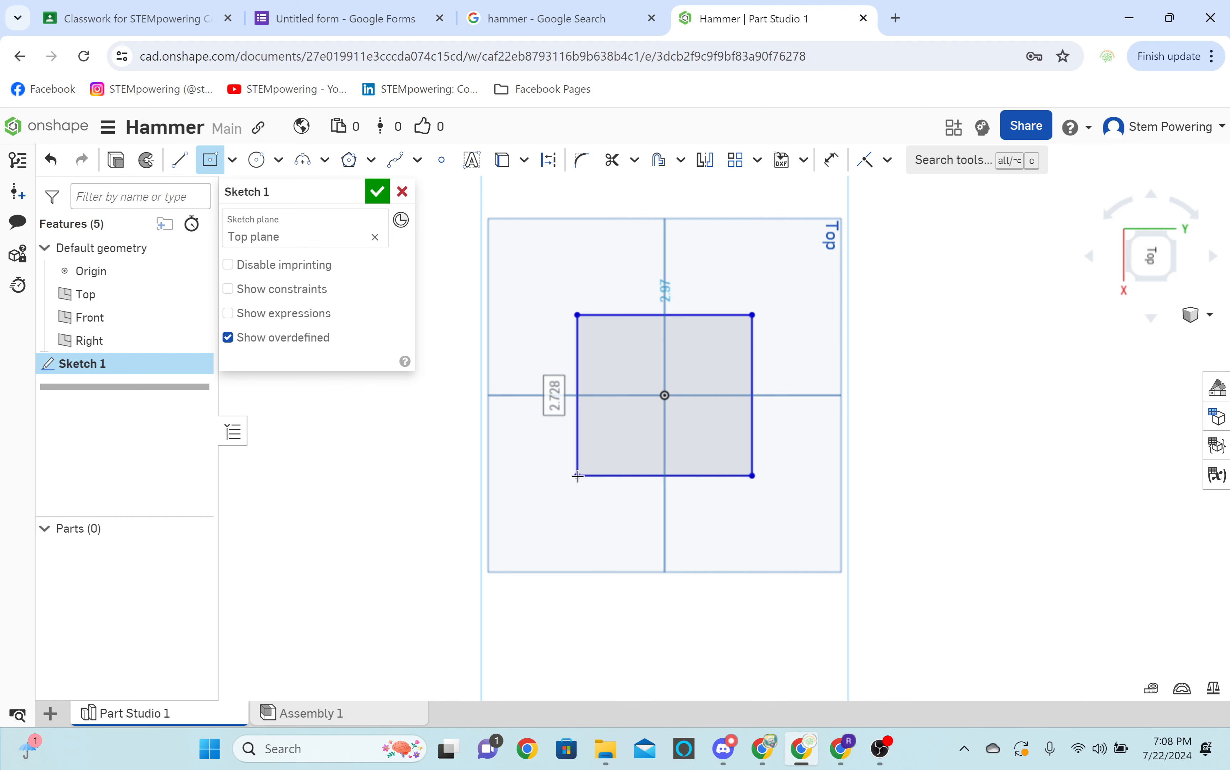
{"action": "left_click", "coordinate": [578, 475]}
{"action": "key", "text": "Return"}
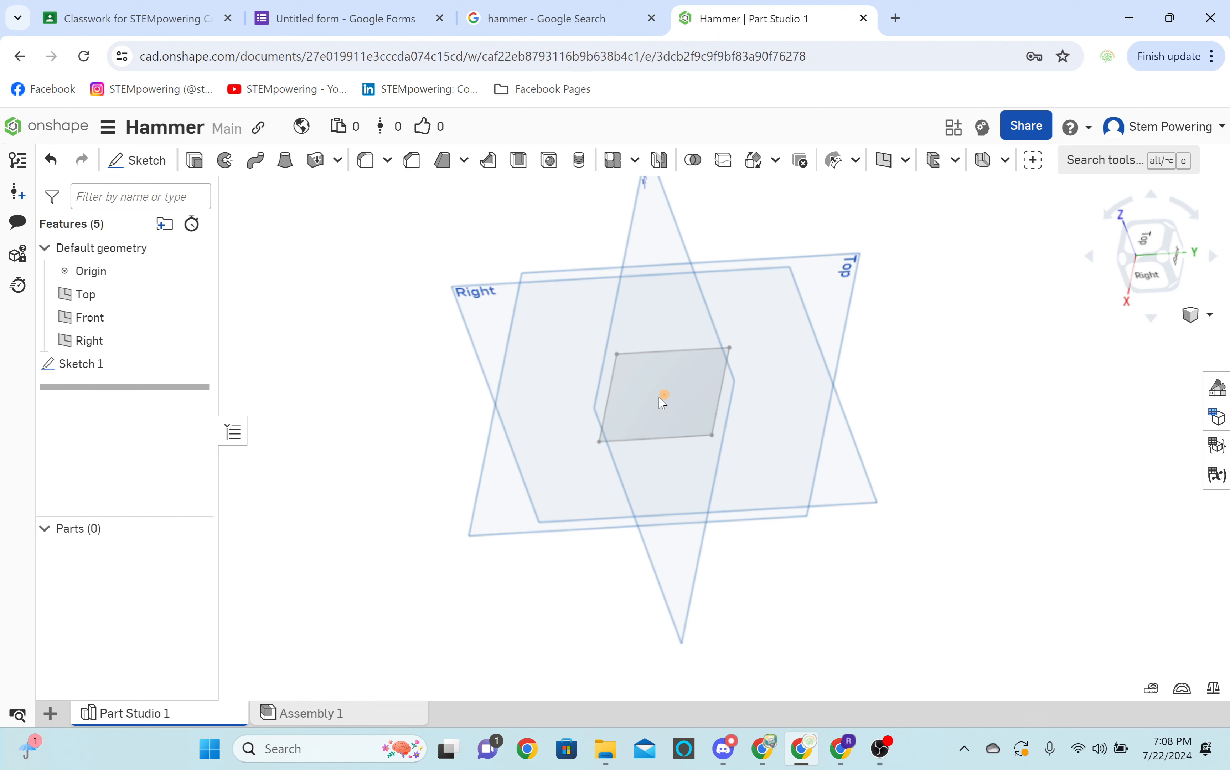
{"action": "key", "text": "shift+e"}
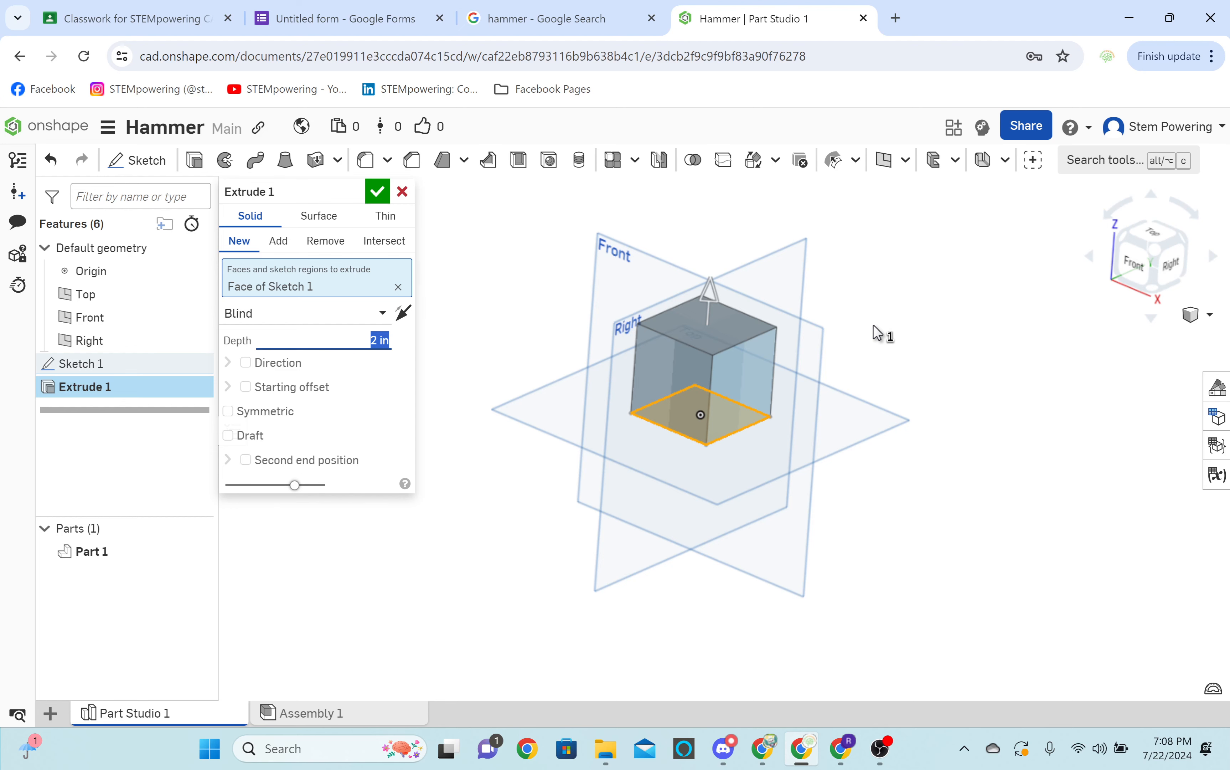
{"action": "scroll", "coordinate": [855, 341], "scroll_direction": "up", "scroll_amount": 2}
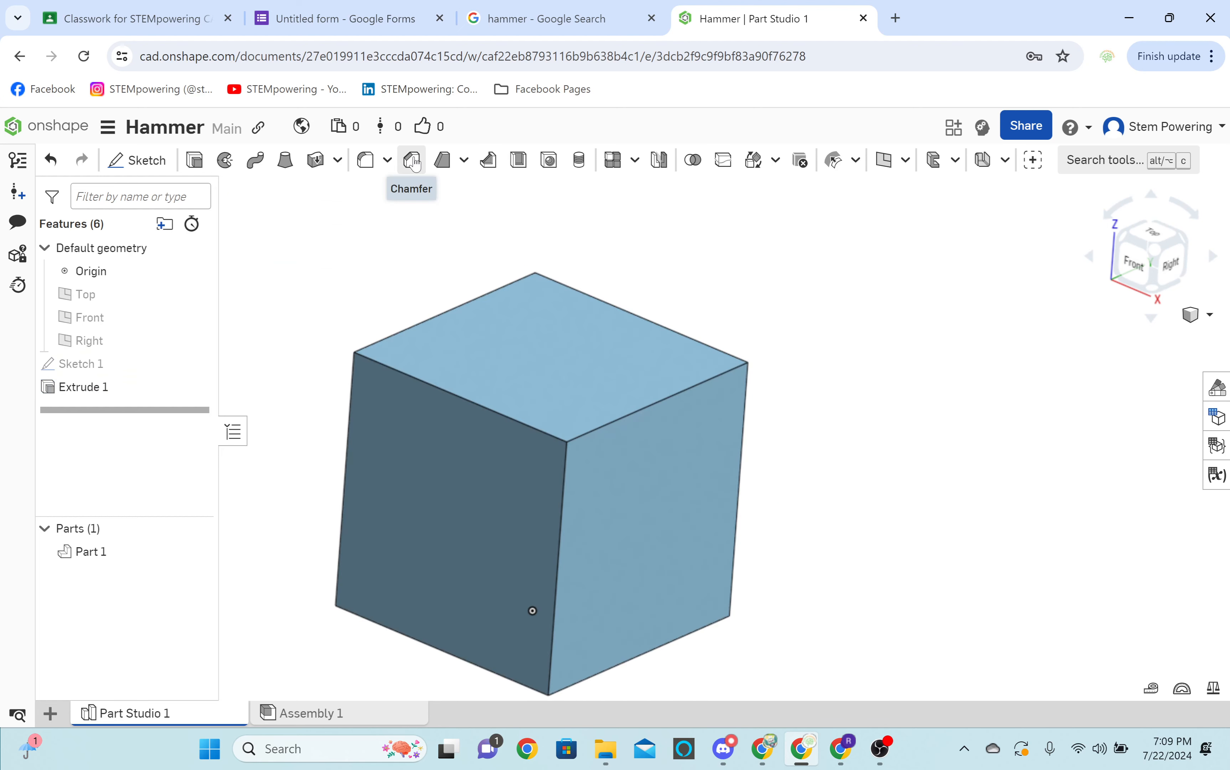
Chamfer one upper edge of the cube with an equal distance of 0.2 in.
{"action": "left_click", "coordinate": [413, 160]}
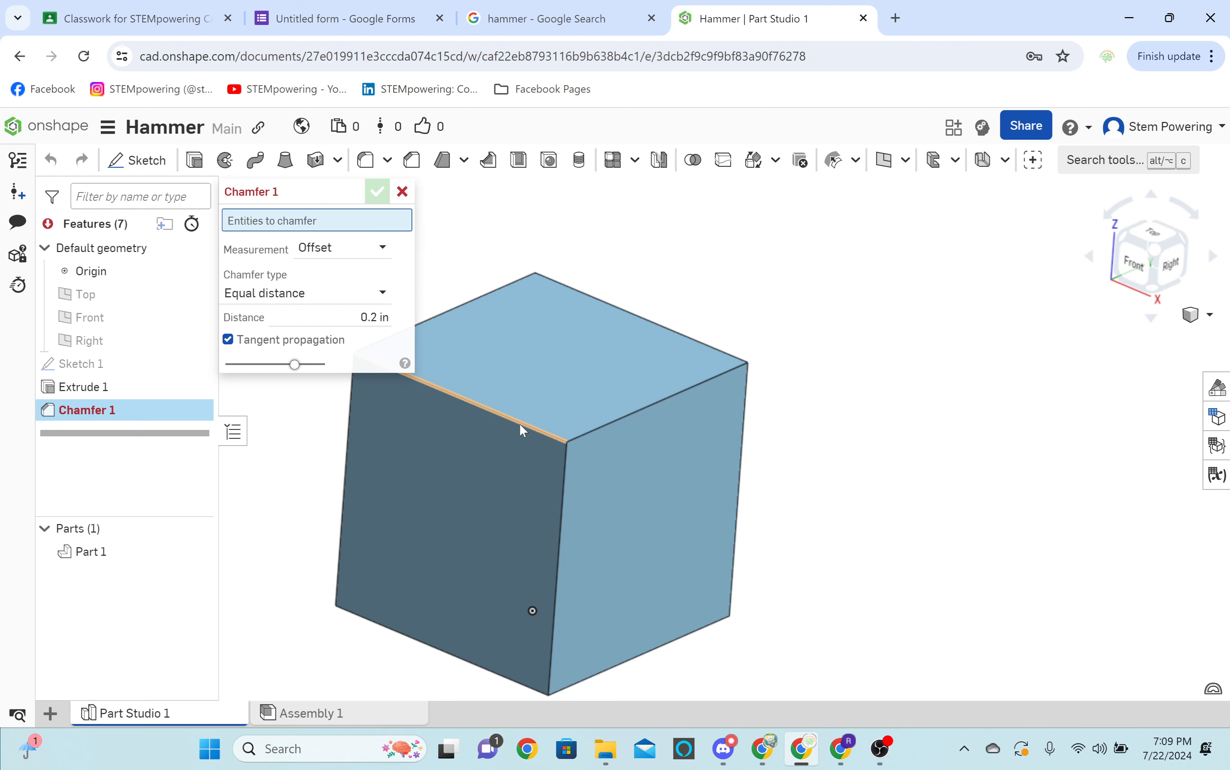
{"action": "left_click", "coordinate": [519, 423]}
{"action": "right_click_drag", "start_coordinate": [733, 392], "coordinate": [772, 355]}
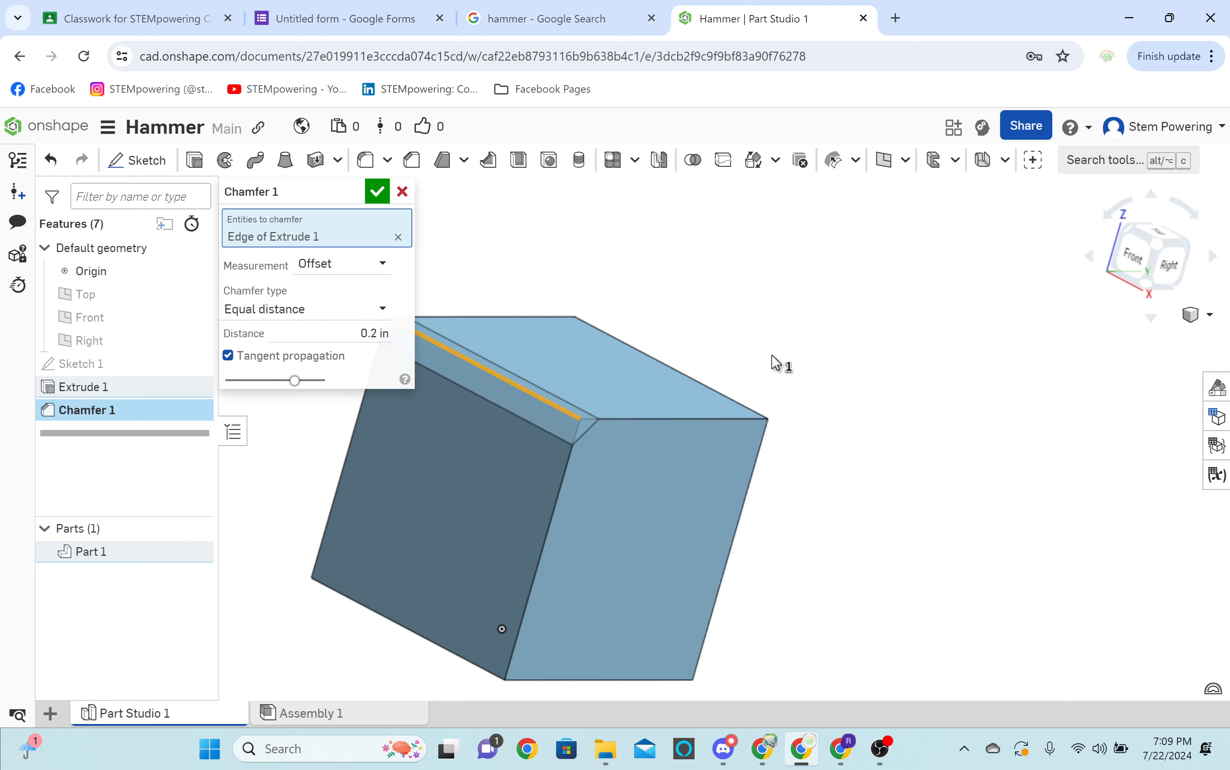
{"action": "right_click_drag", "start_coordinate": [772, 355], "coordinate": [770, 370]}
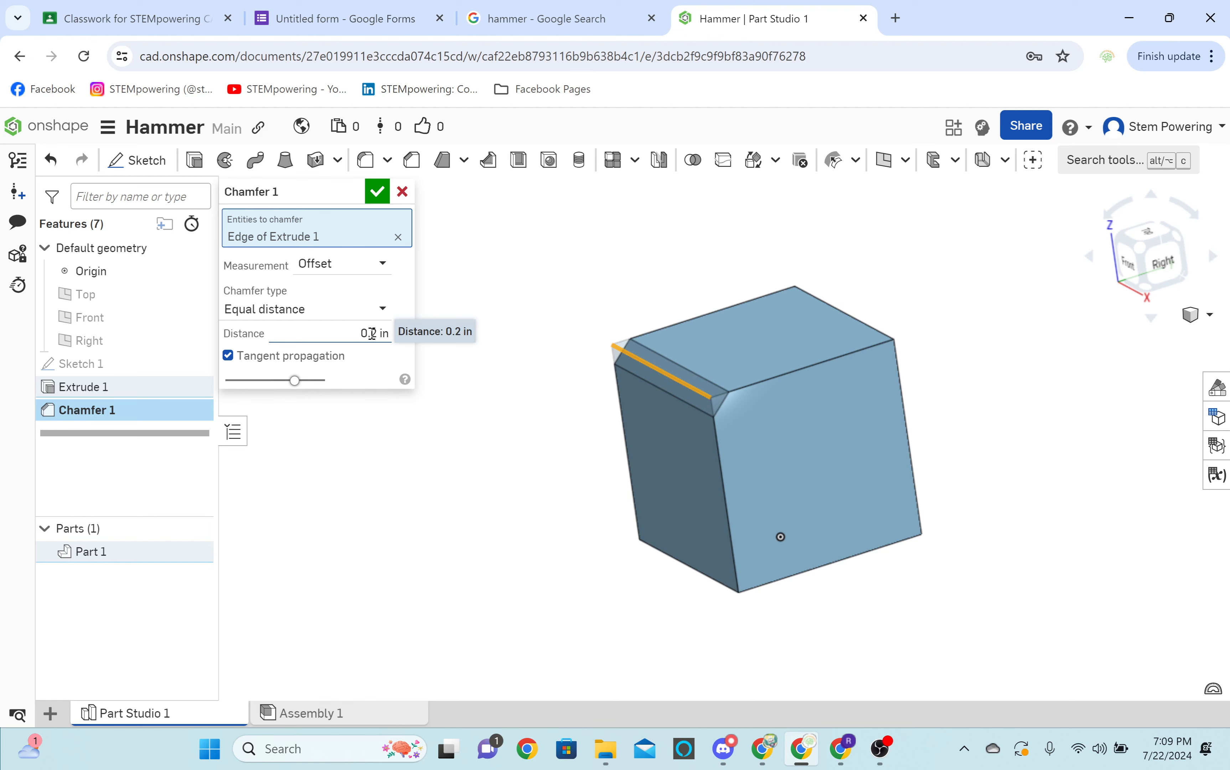
Vary the chamfer distance, including 1 in, and inspect the cut edge from several angles.
{"action": "double_click", "coordinate": [372, 334]}
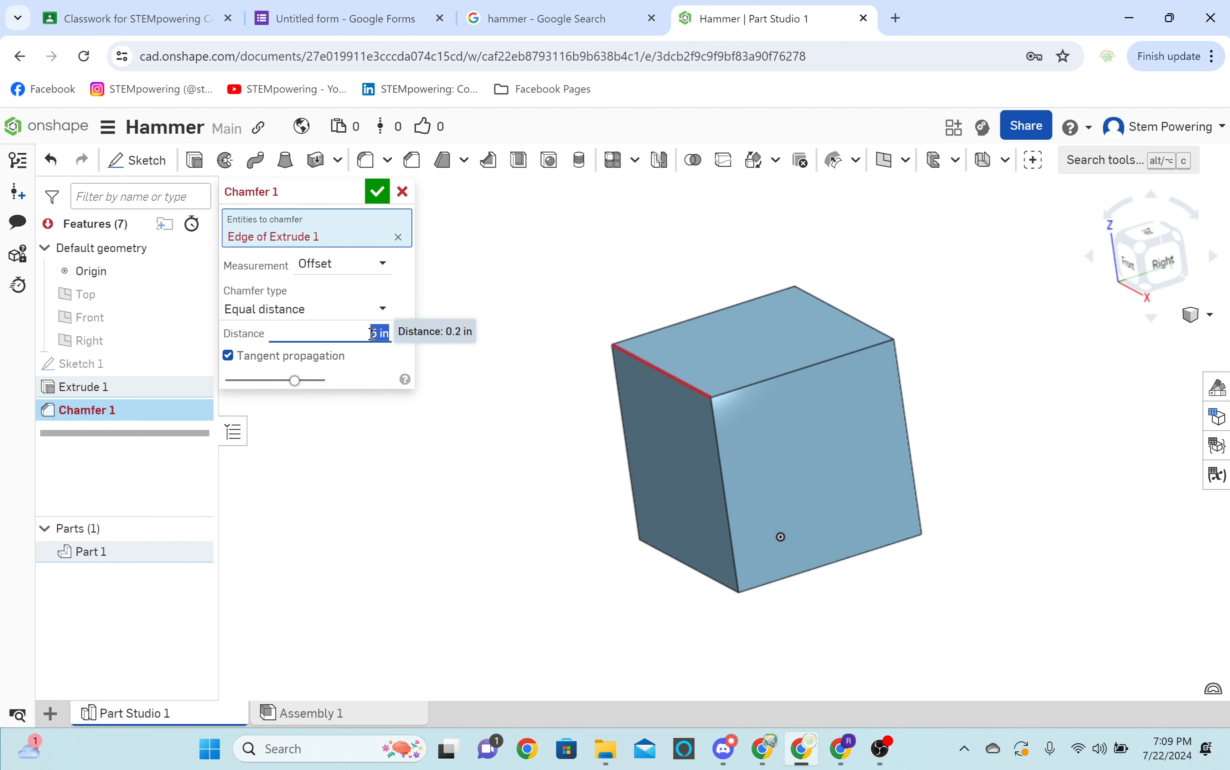
{"action": "key", "text": "BackSpace"}
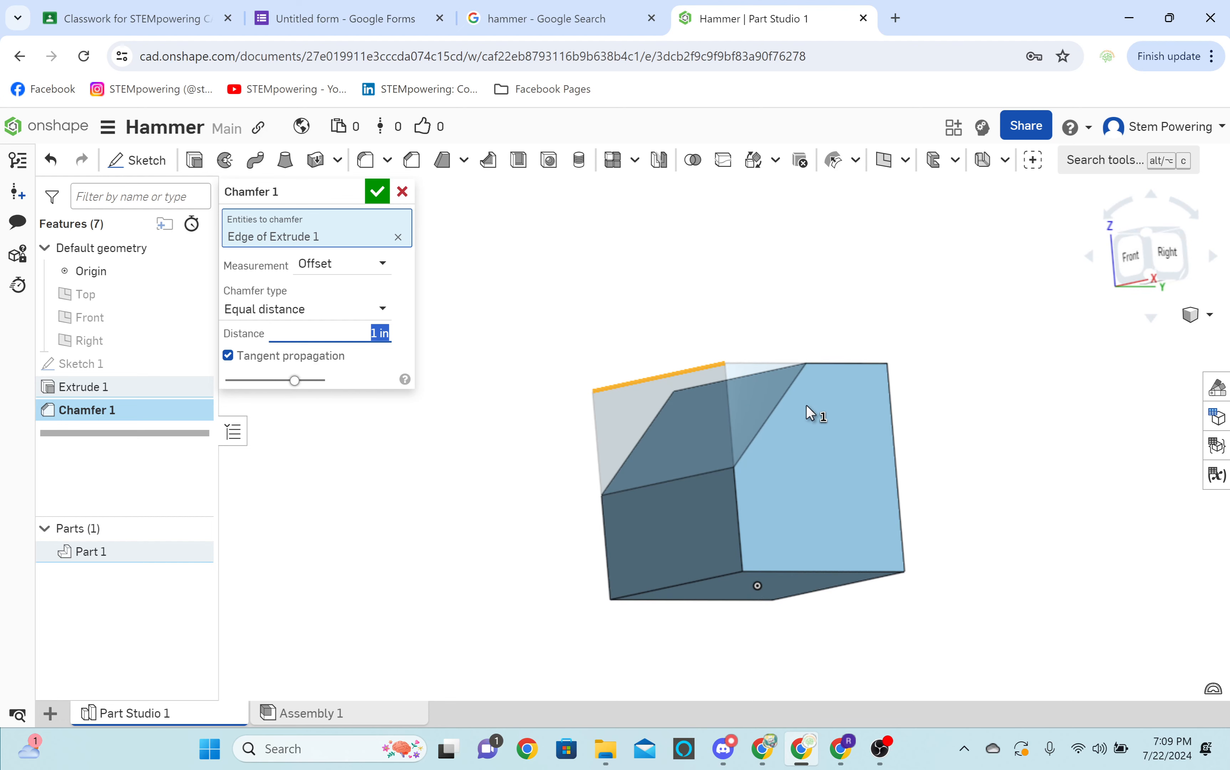
{"action": "right_click_drag", "start_coordinate": [806, 405], "coordinate": [810, 346]}
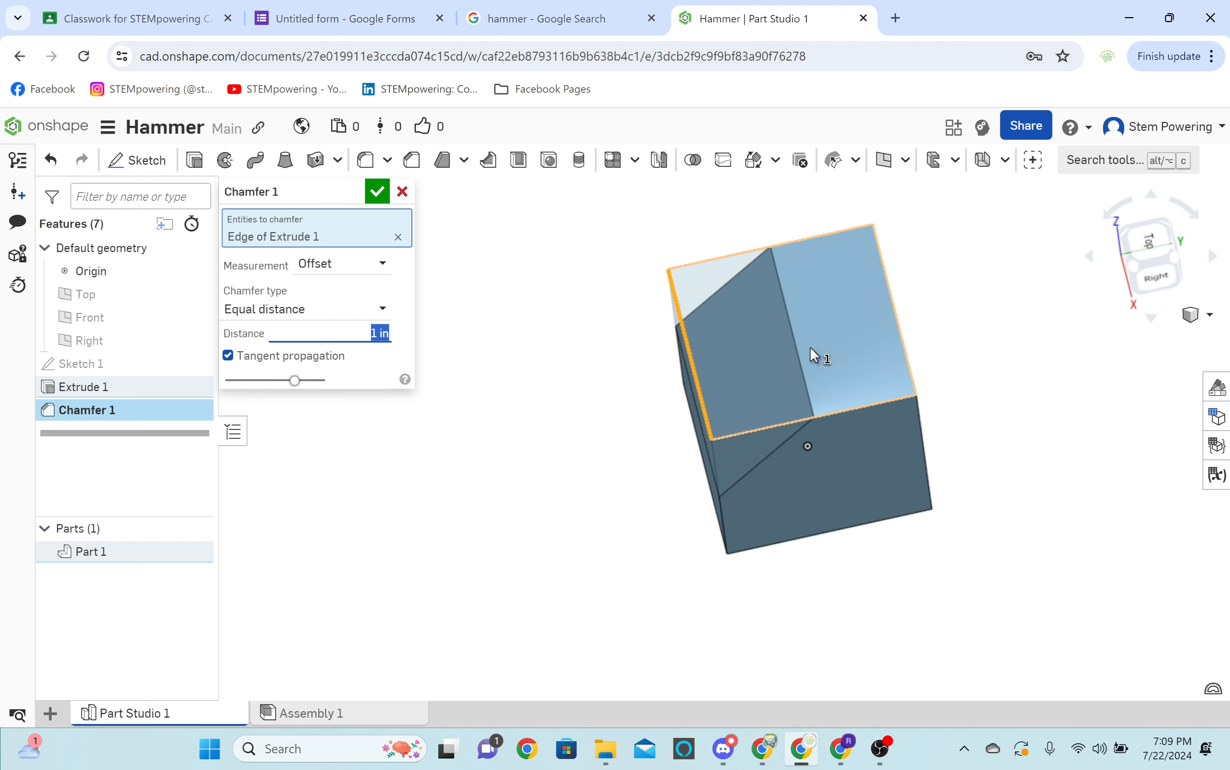
{"action": "type", "text": "."}
{"action": "right_click_drag", "start_coordinate": [810, 347], "coordinate": [634, 301]}
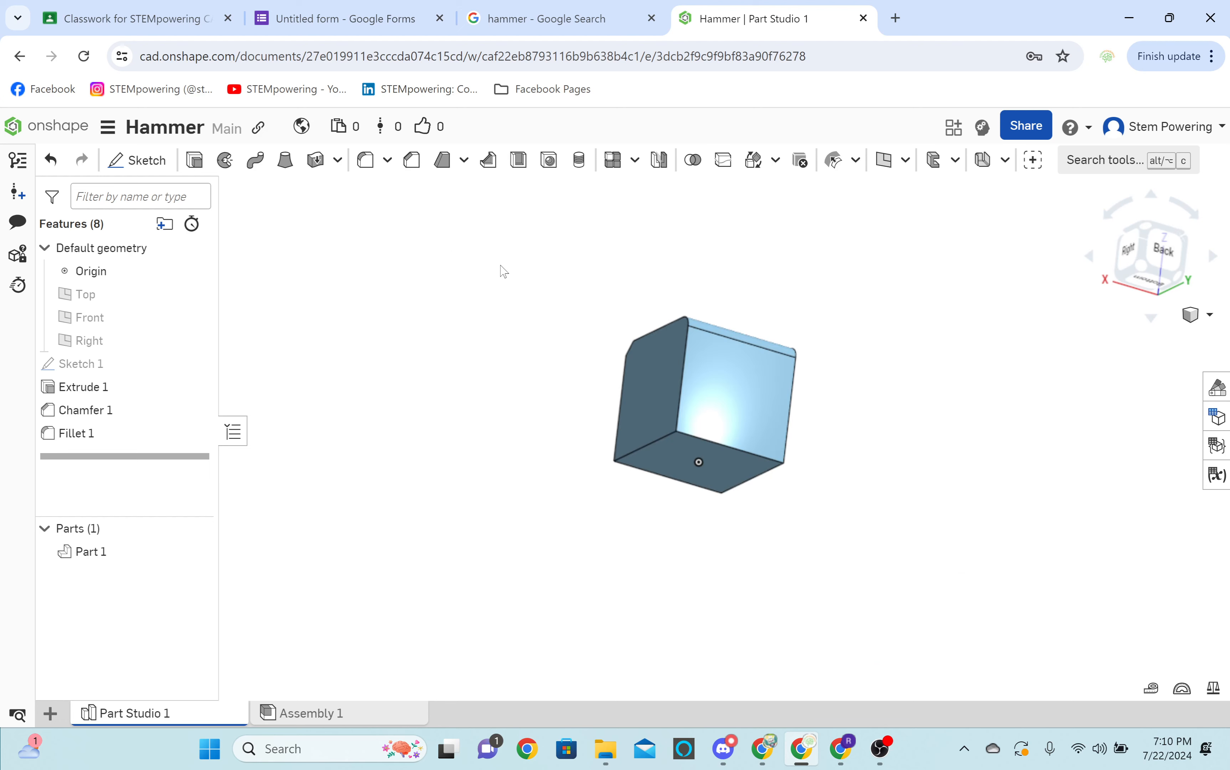
Show the default planes and create a new plane offset from the Right plane beside the cube.
{"action": "right_click_drag", "start_coordinate": [503, 271], "coordinate": [461, 282]}
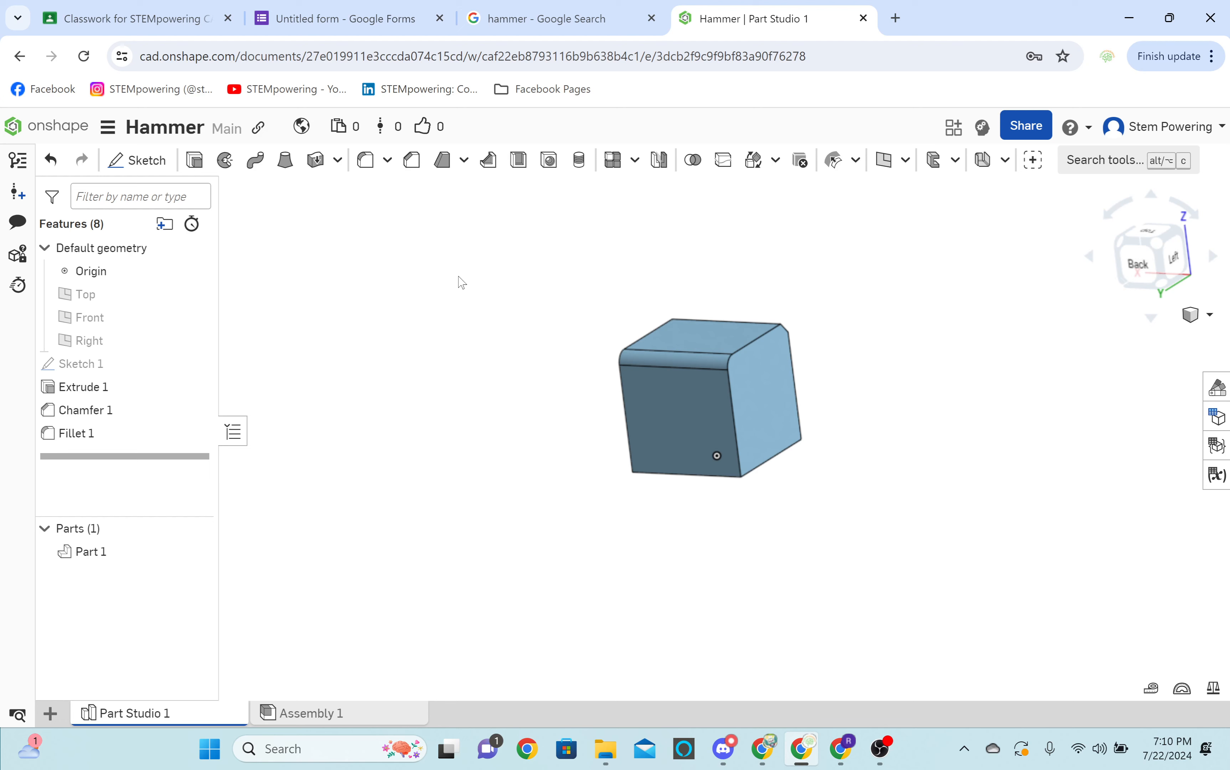
{"action": "key", "text": "p"}
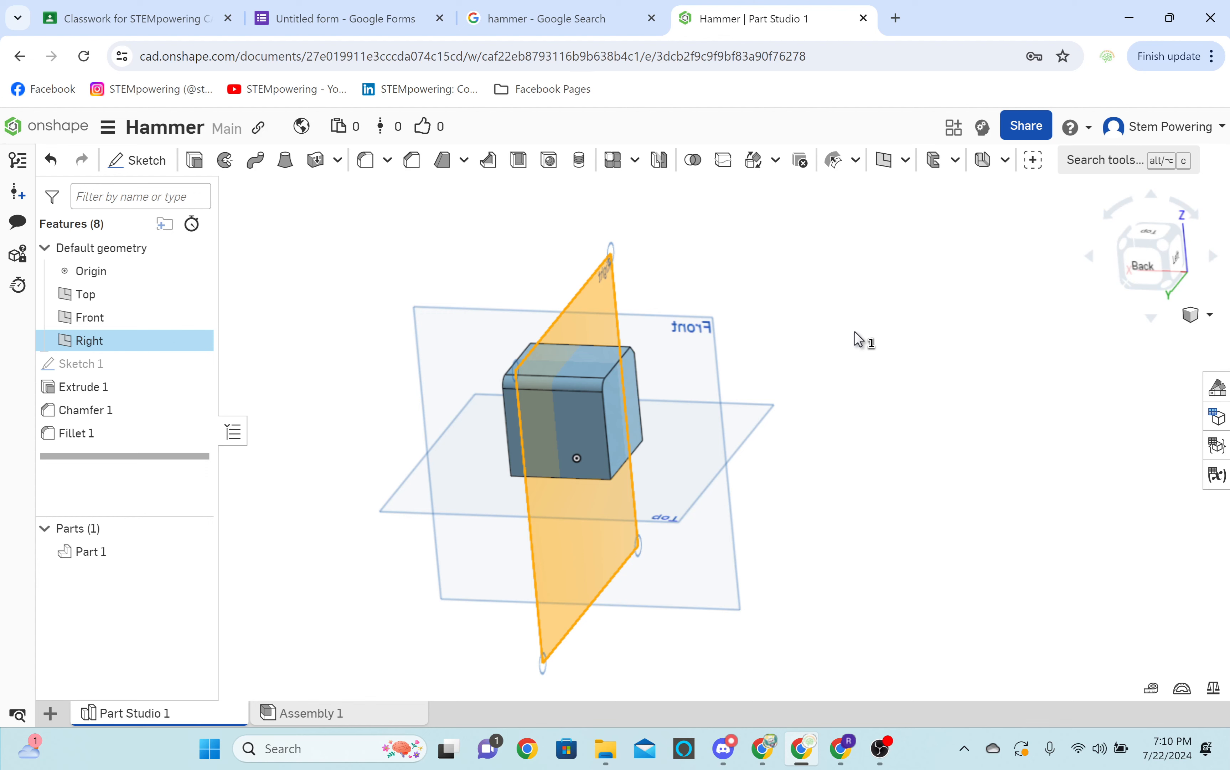
{"action": "left_click", "coordinate": [818, 269]}
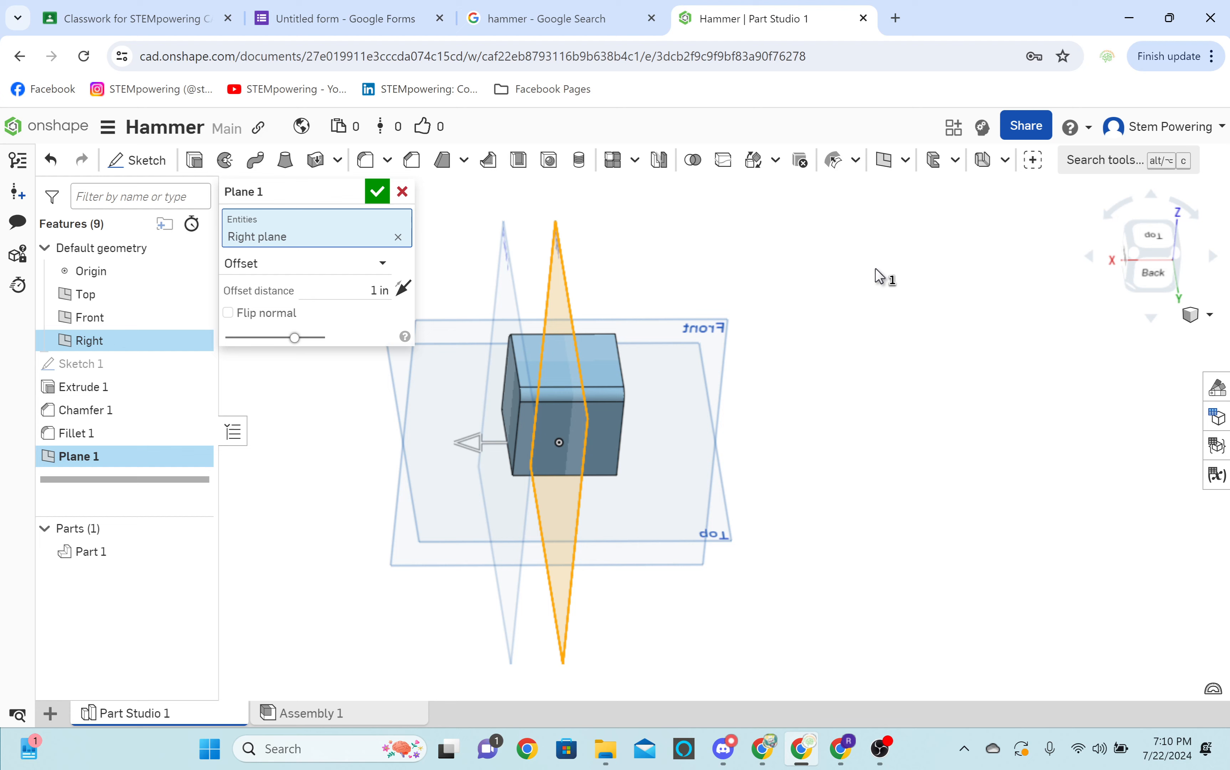
{"action": "right_click_drag", "start_coordinate": [876, 270], "coordinate": [570, 315]}
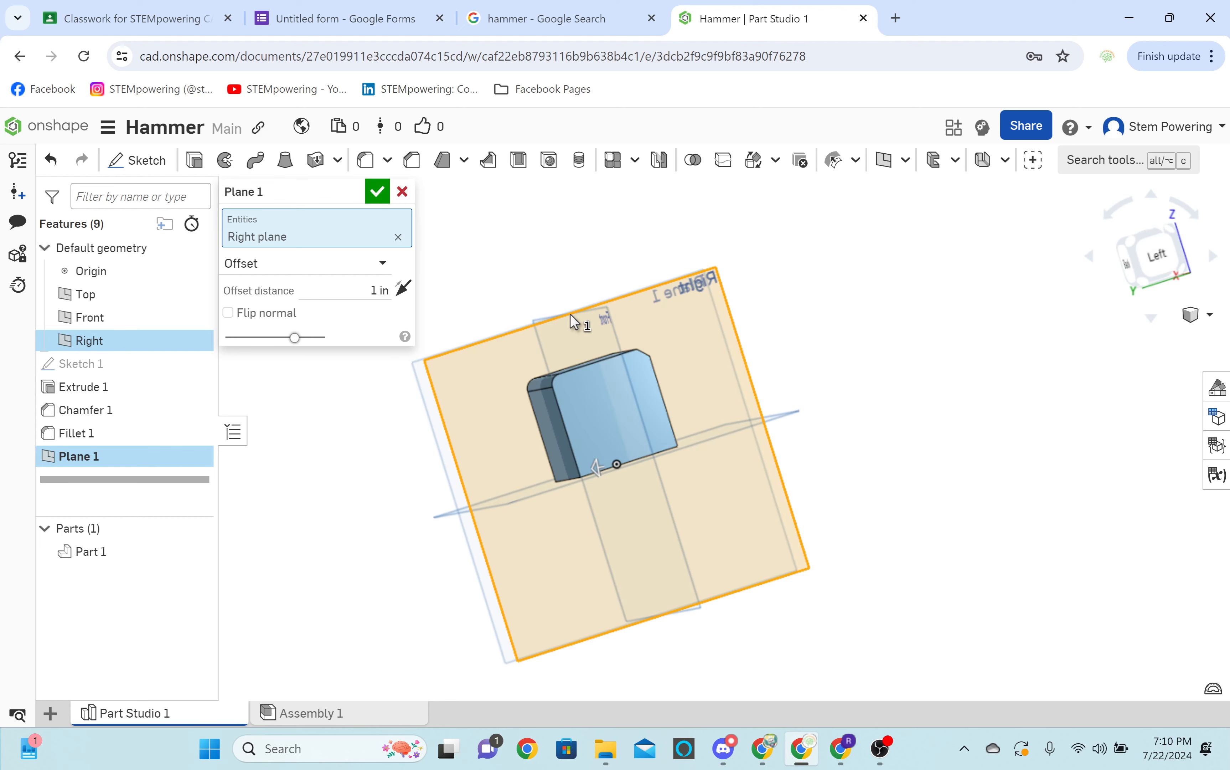
{"action": "right_click_drag", "start_coordinate": [569, 314], "coordinate": [598, 307]}
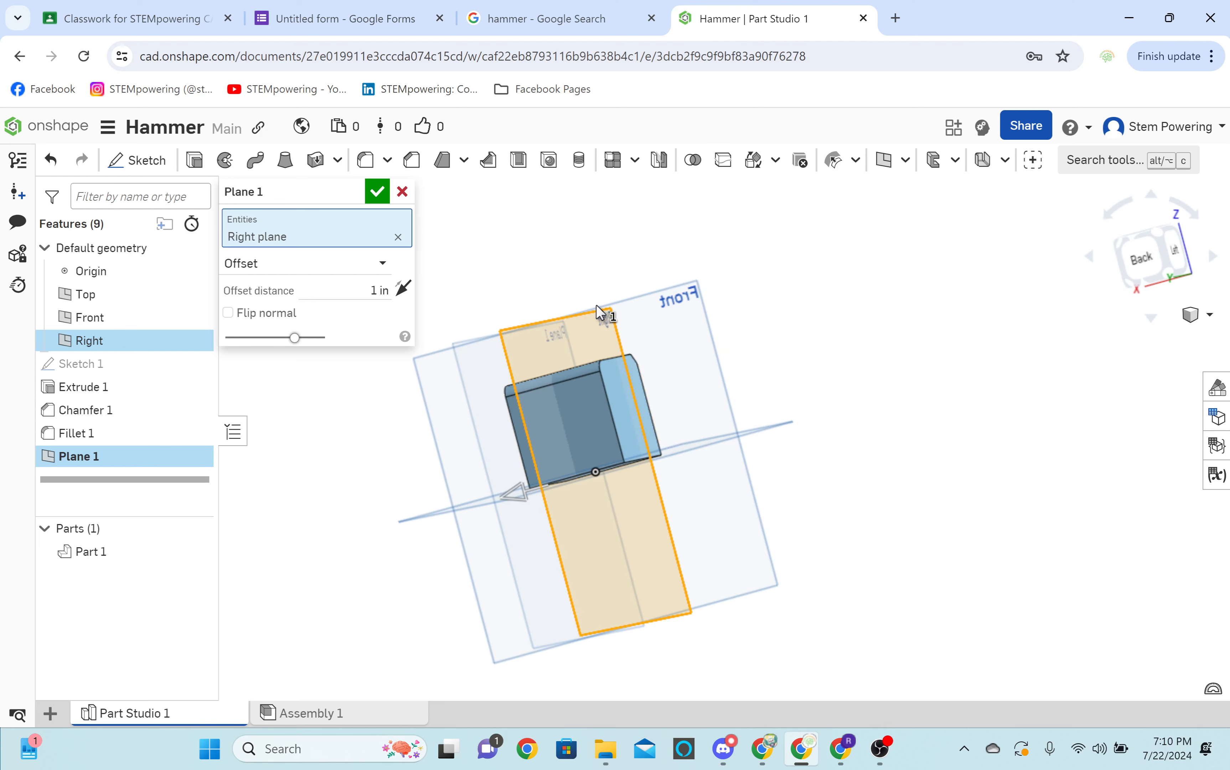
{"action": "right_click_drag", "start_coordinate": [600, 312], "coordinate": [744, 435]}
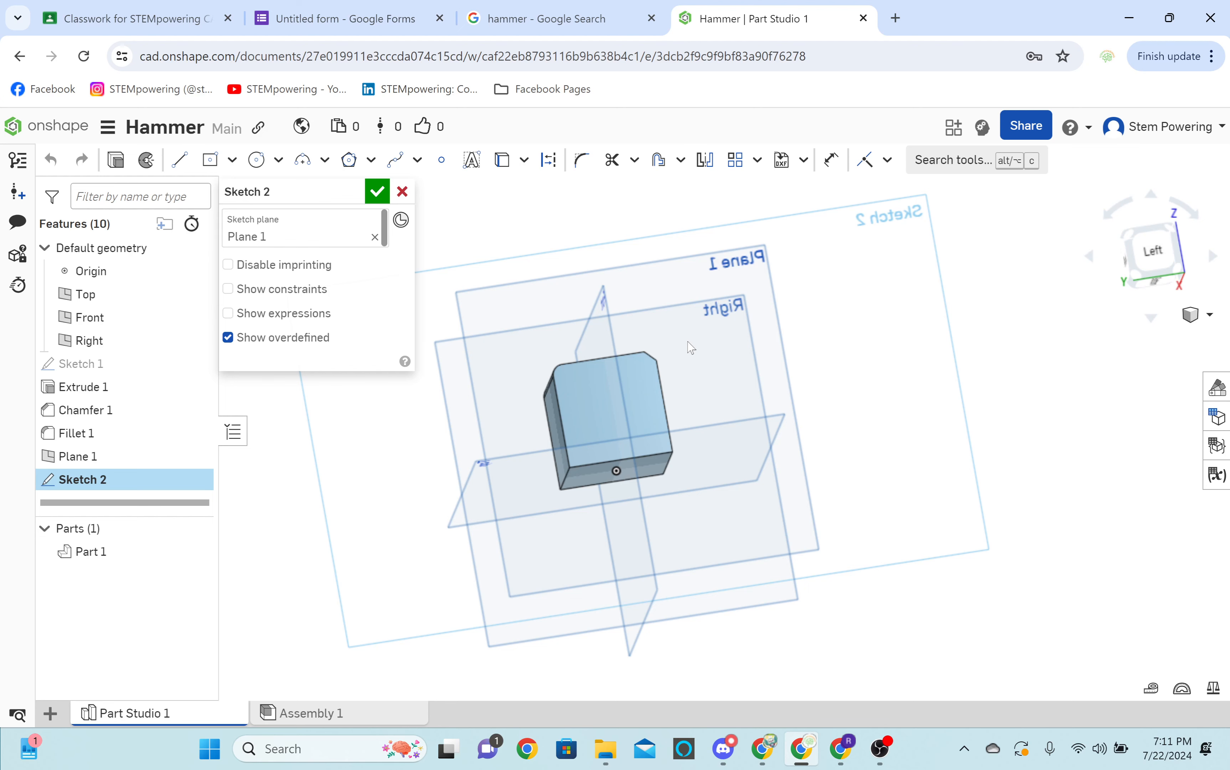
Sketch on the offset plane by projecting the cube's side face and drawing crossing construction lines between its edge midpoints.
{"action": "key", "text": "n"}
{"action": "key", "text": "u"}
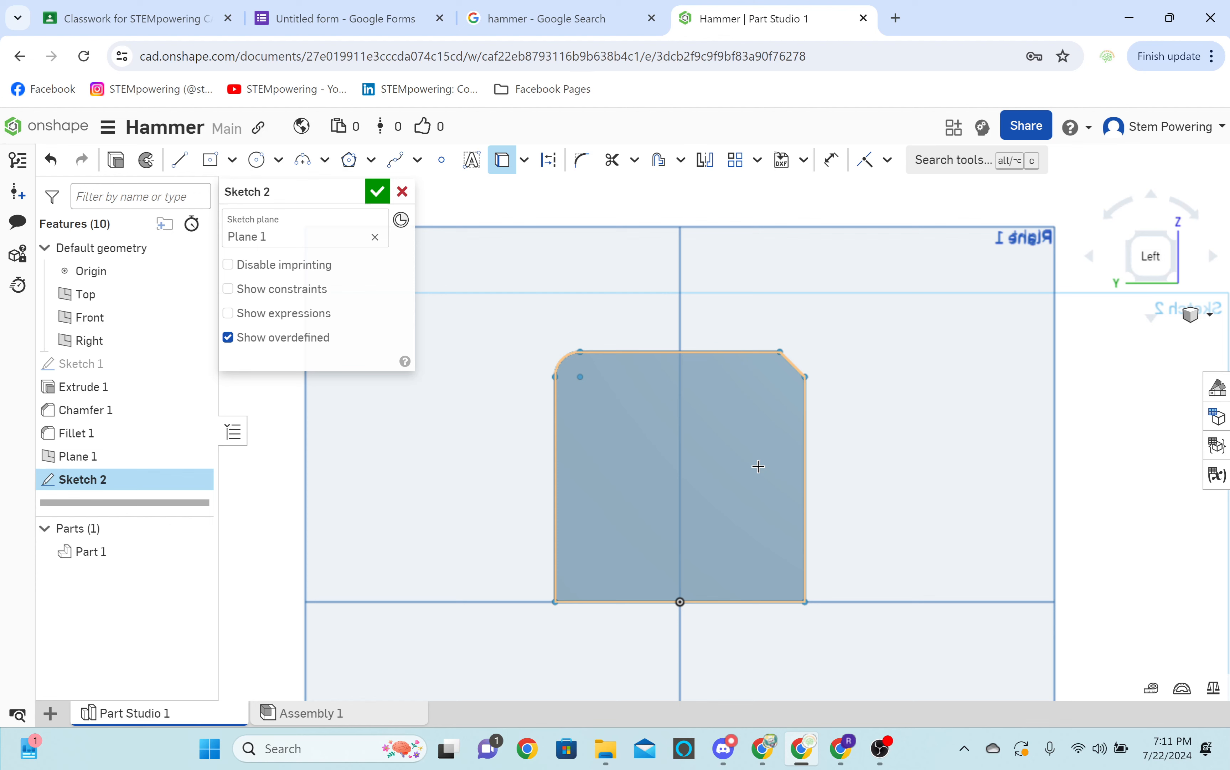
{"action": "left_click", "coordinate": [758, 466]}
{"action": "key", "text": "l"}
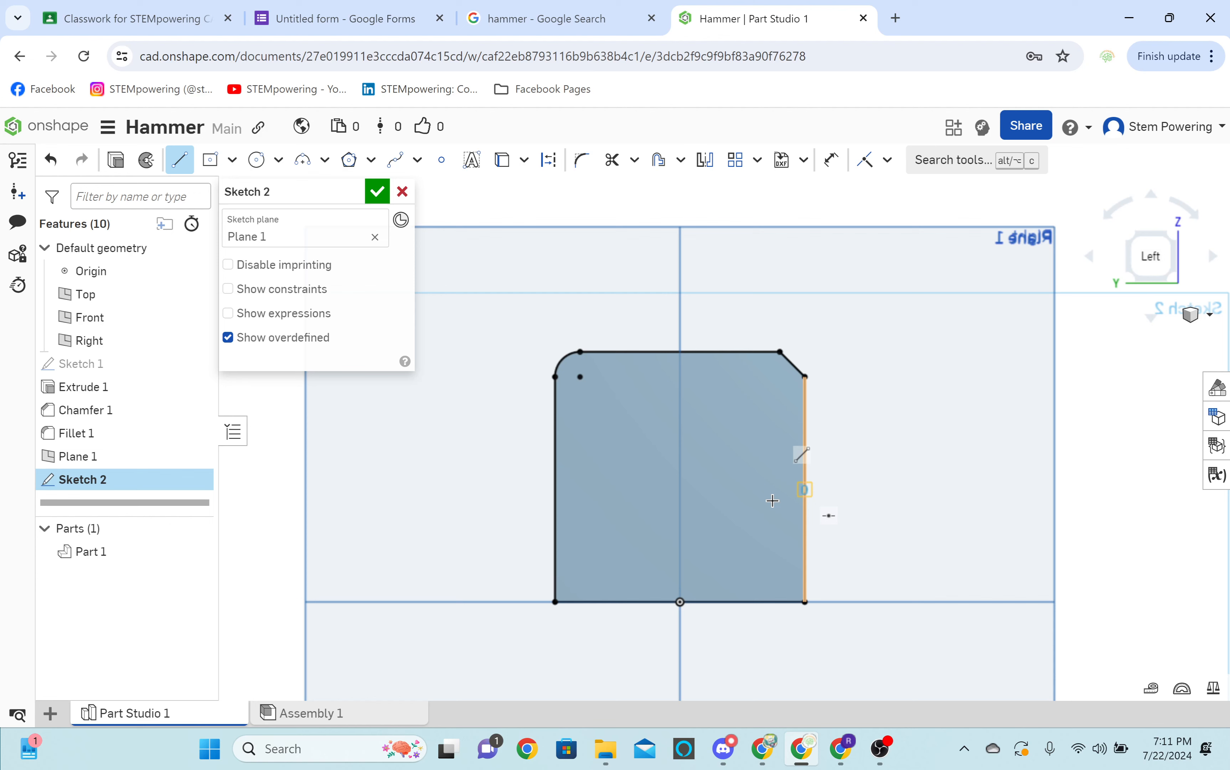
Add a 1.8 in circle centered where the construction lines cross, passing through the origin, and finish the sketch.
{"action": "key", "text": "c"}
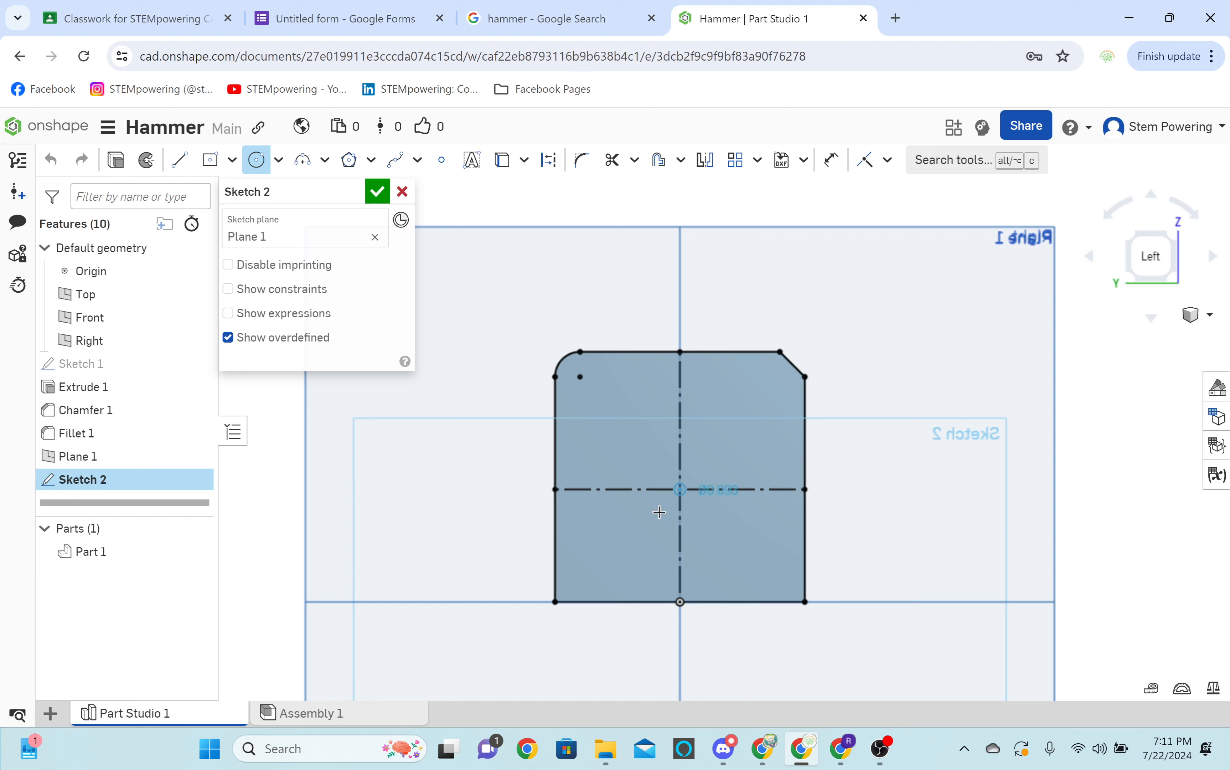
{"action": "left_click", "coordinate": [680, 601]}
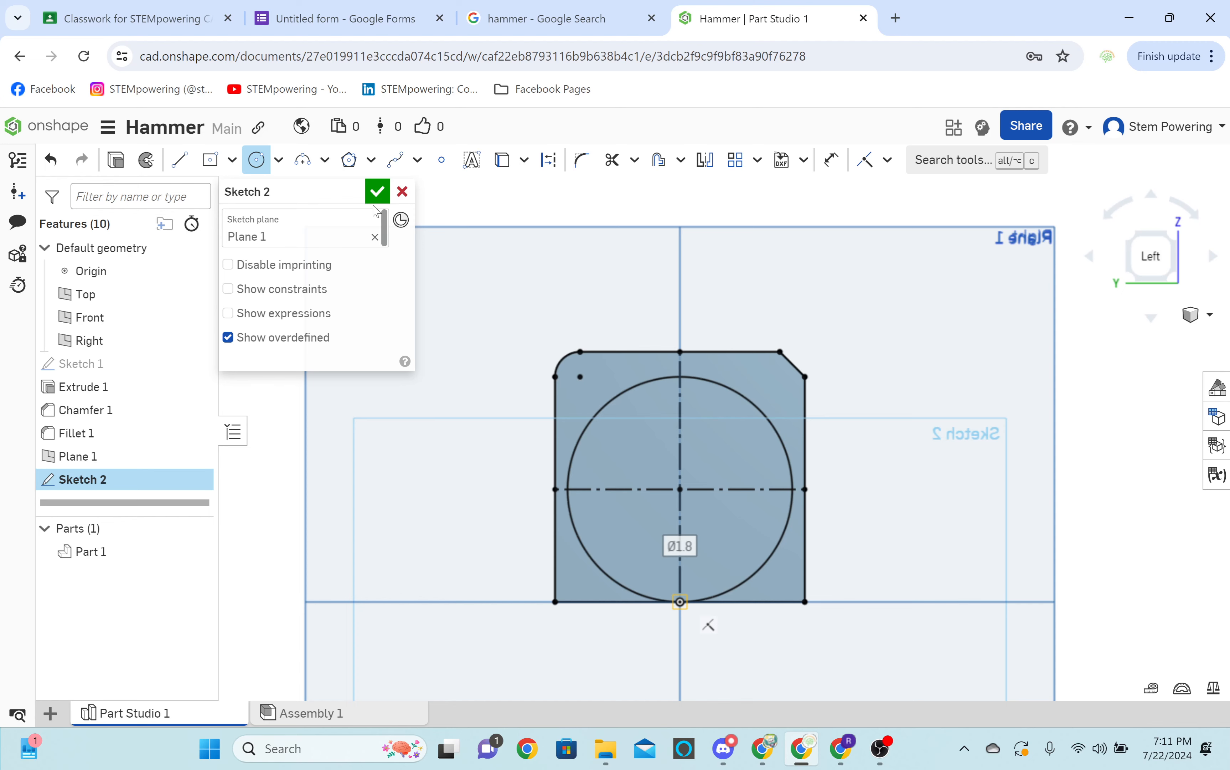
{"action": "left_click", "coordinate": [377, 193]}
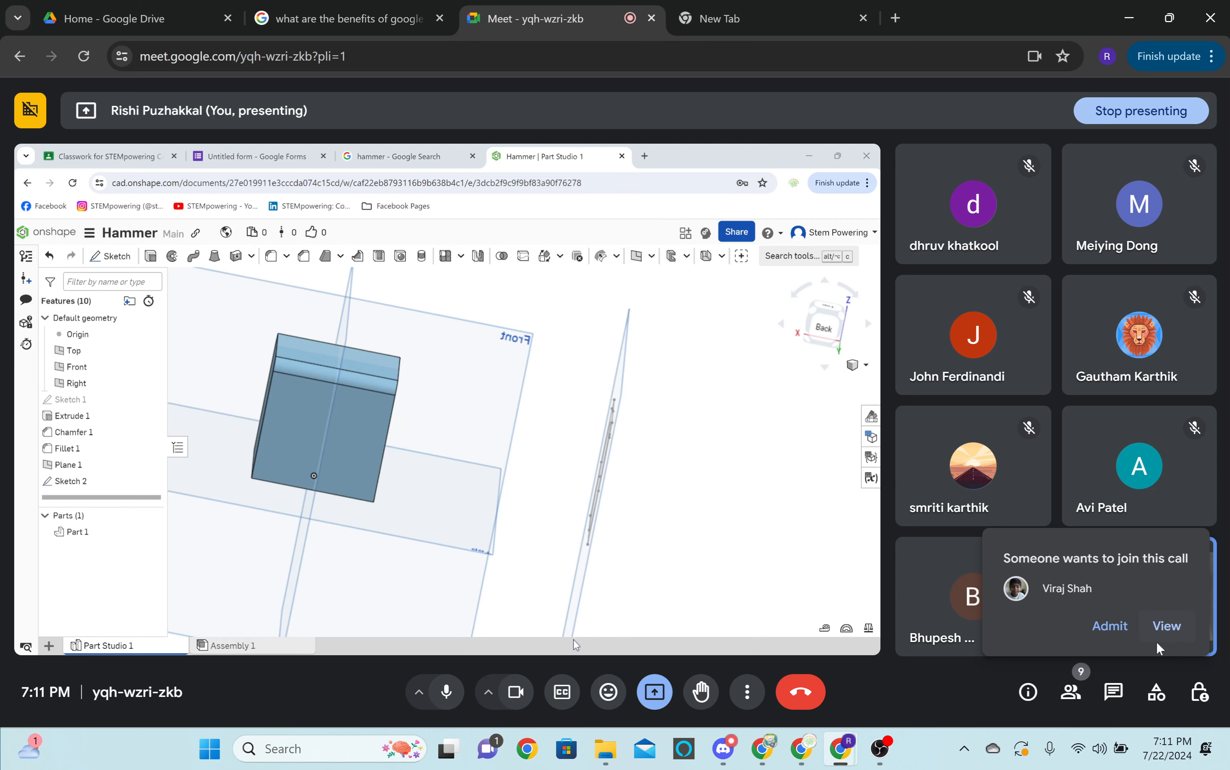
Admit the waiting participant to the Google Meet call.
{"action": "left_click", "coordinate": [1110, 625]}
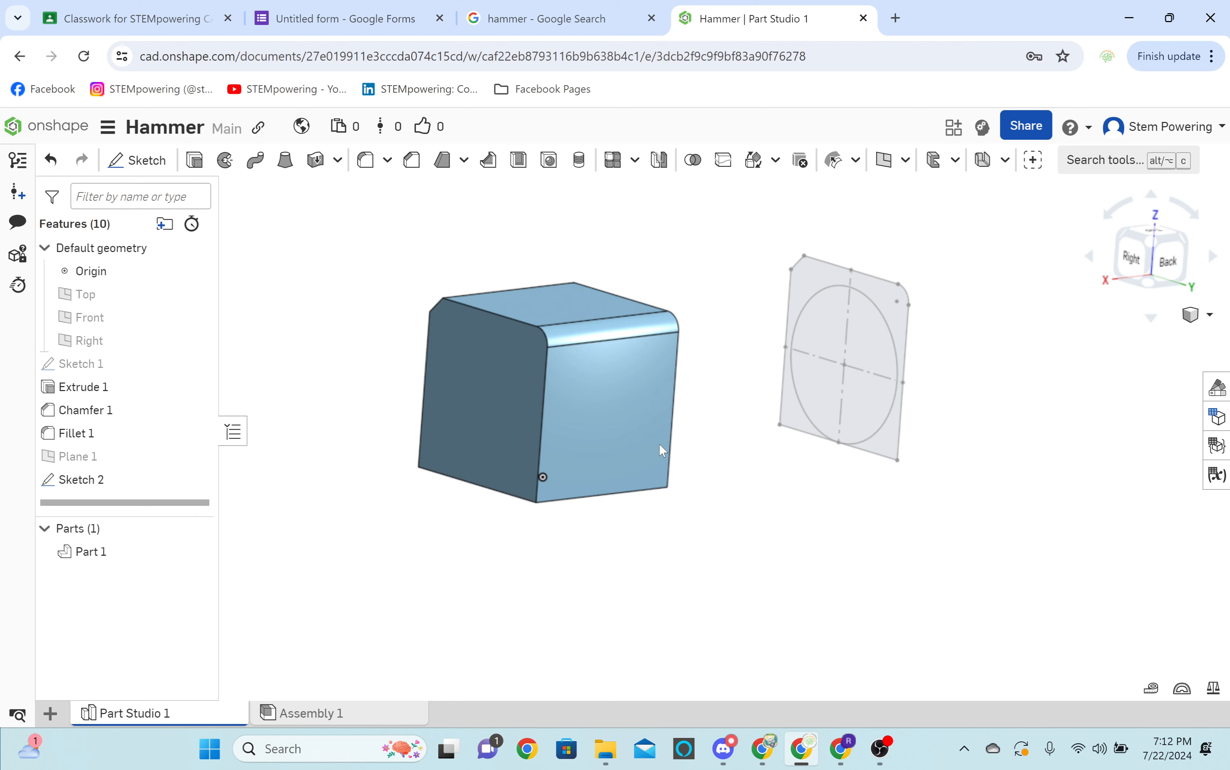
Loft the sketched circle to the cube's side face as a solid added to the cube.
{"action": "left_click", "coordinate": [872, 409]}
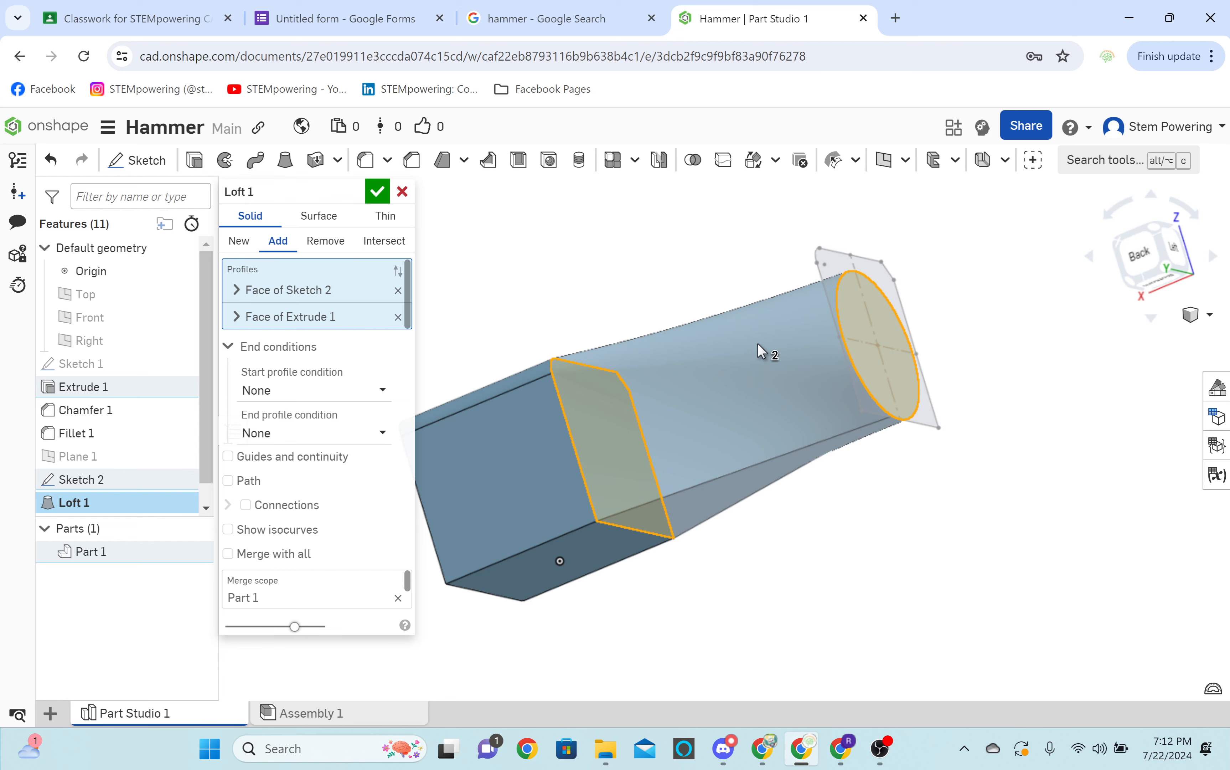
{"action": "right_click_drag", "start_coordinate": [762, 352], "coordinate": [798, 400]}
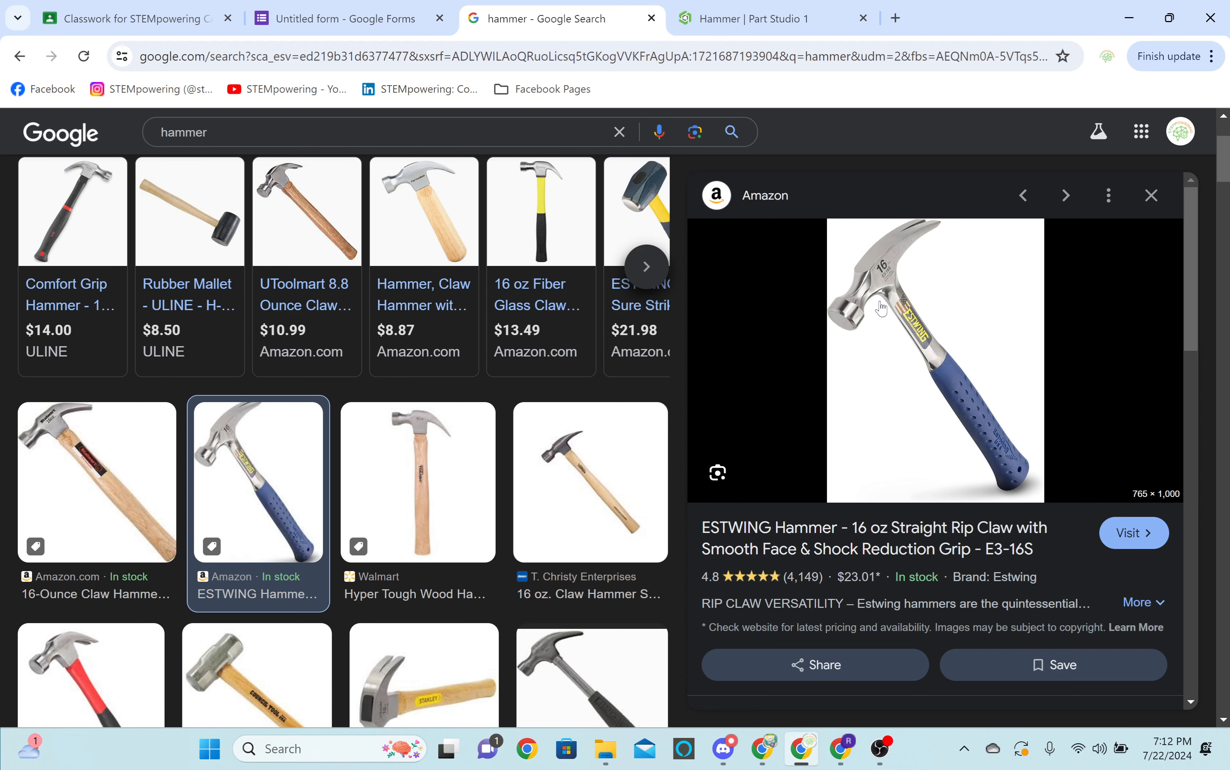
Check the raised hand in the Google Meet call and return to the Onshape window.
{"action": "left_click", "coordinate": [815, 758]}
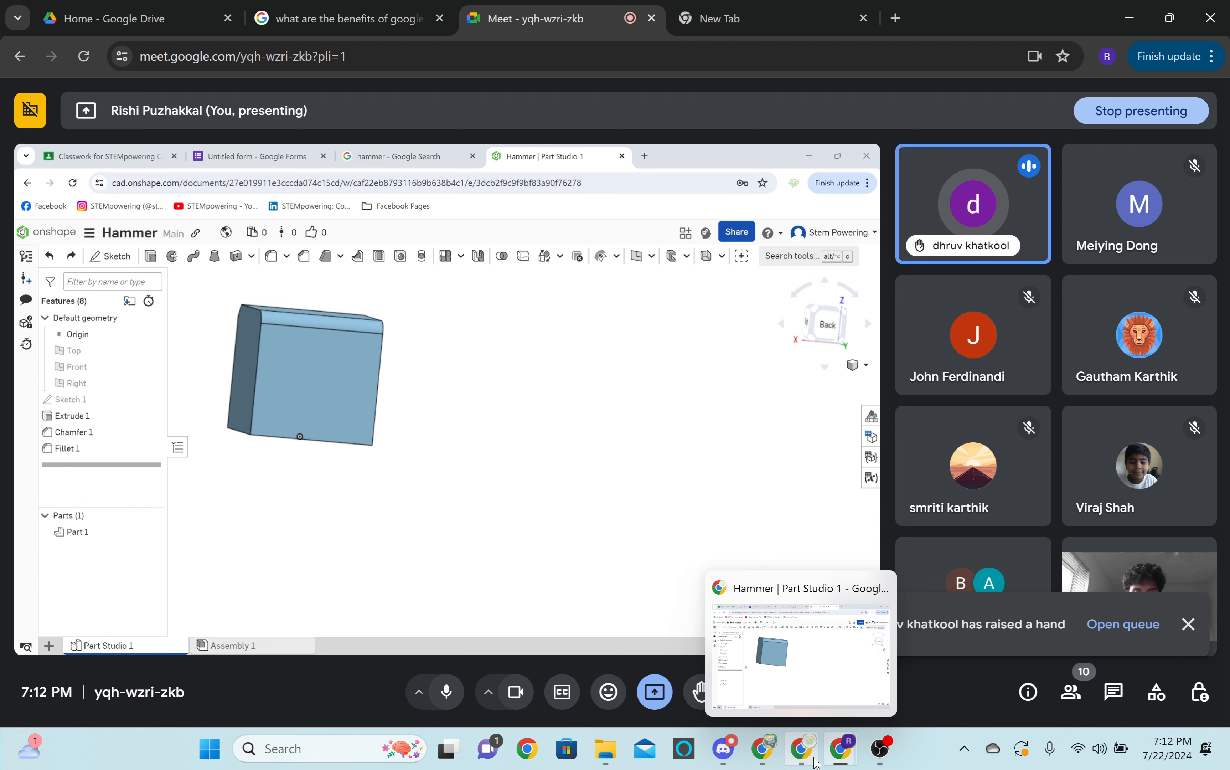
{"action": "mouse_move", "coordinate": [843, 767]}
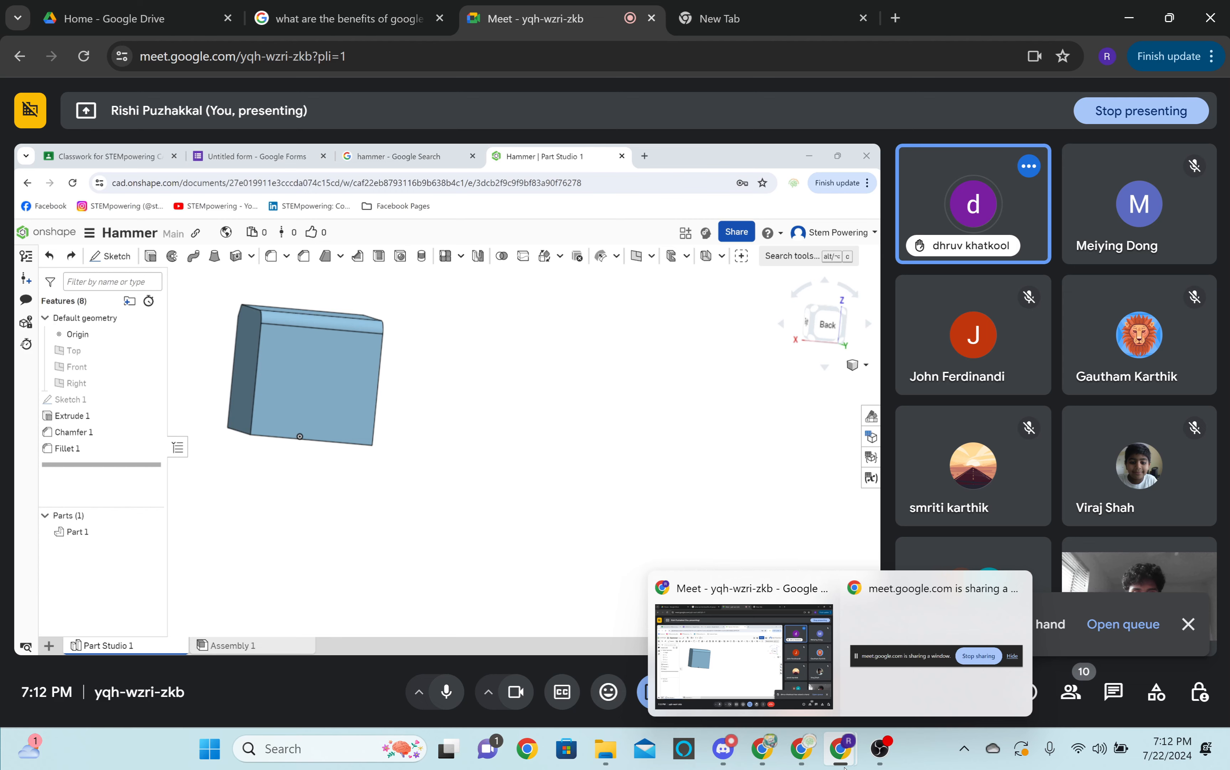
{"action": "left_click", "coordinate": [802, 748]}
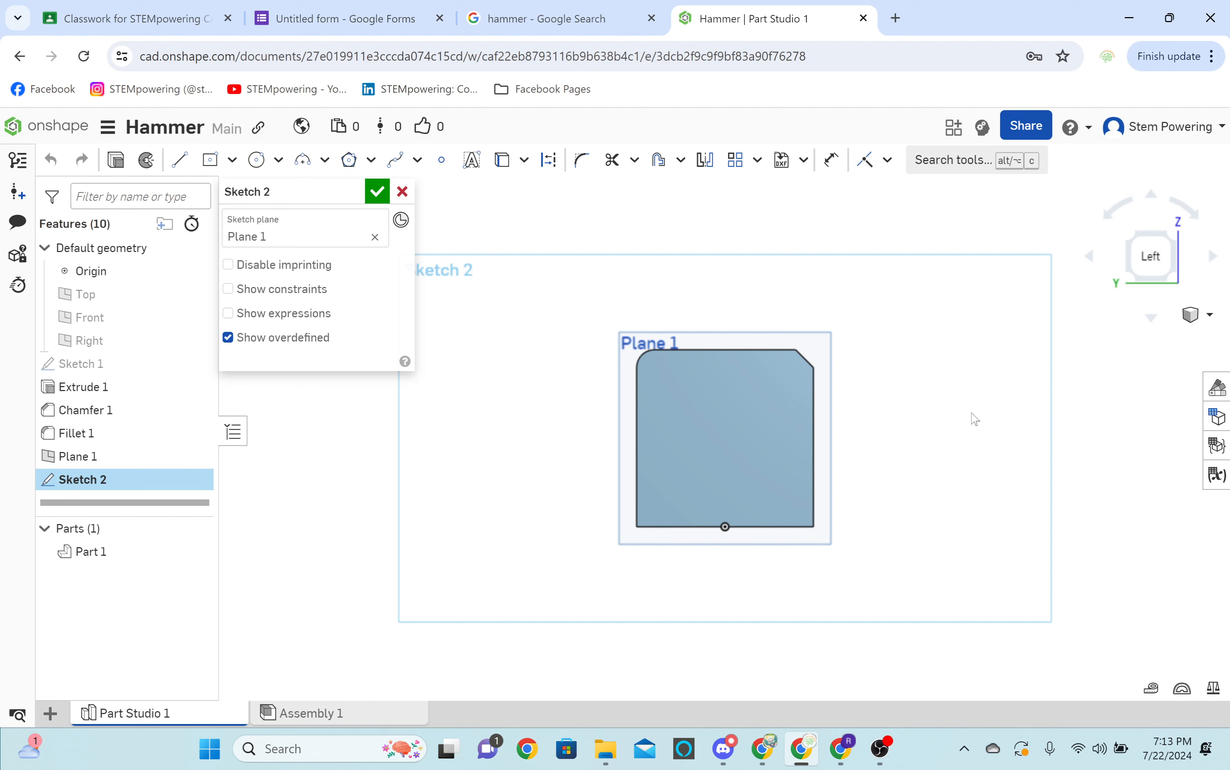
Sketch a circle centered at the origin on the offset plane and loft it to the cube's side face.
{"action": "key", "text": "c"}
{"action": "left_click", "coordinate": [725, 526]}
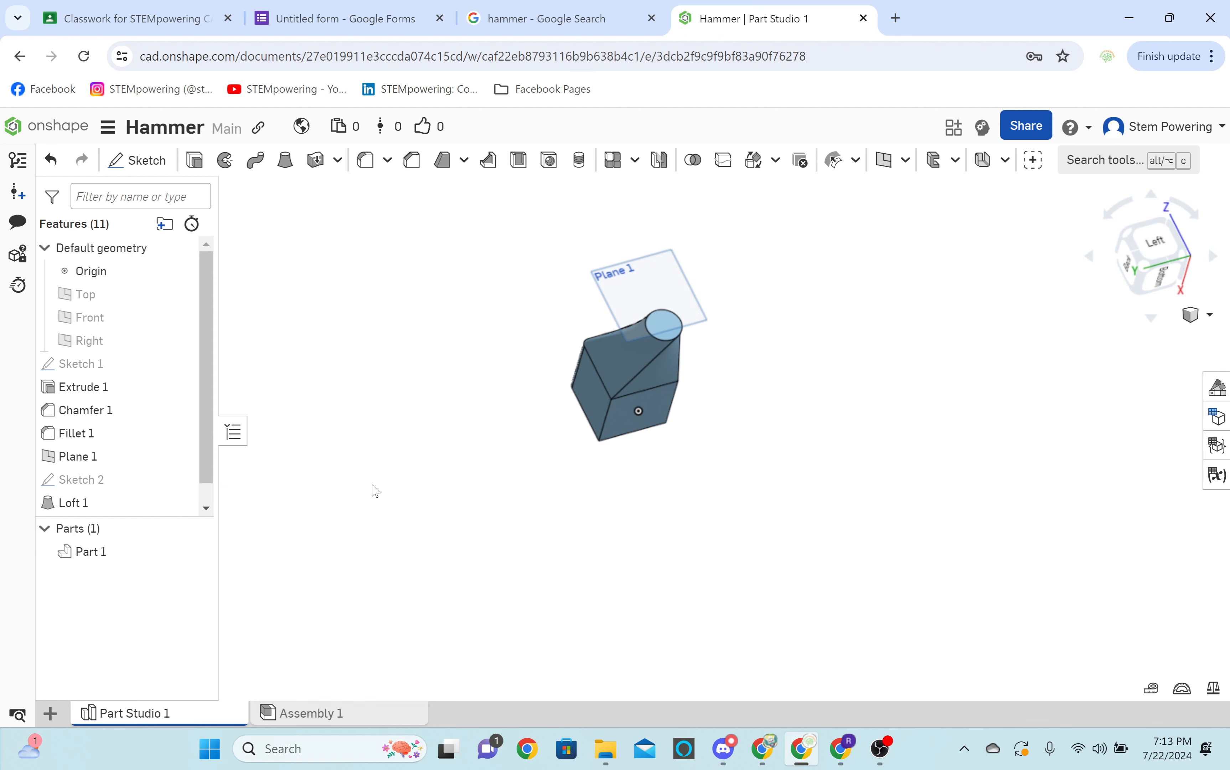
Duplicate Part Studio 1.
{"action": "right_click", "coordinate": [135, 713]}
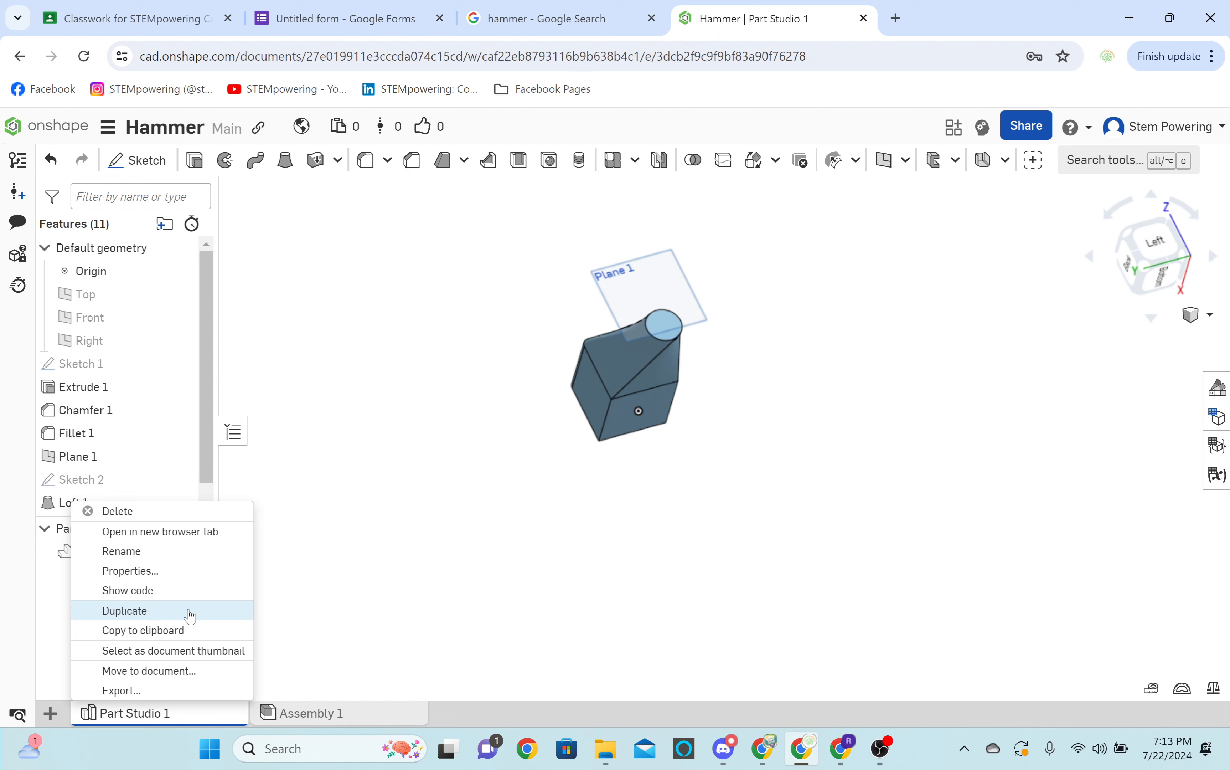
{"action": "left_click", "coordinate": [190, 614]}
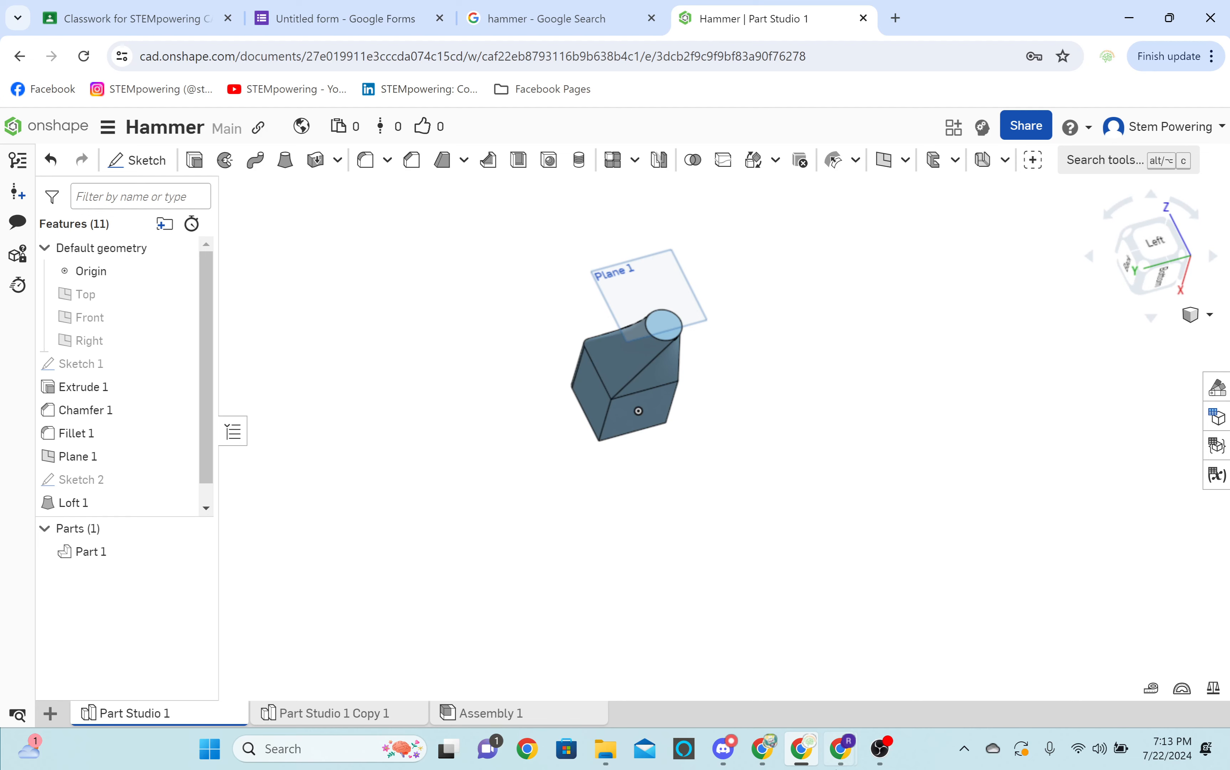
Check the in-call messages in Google Meet and return to the Onshape window.
{"action": "left_click", "coordinate": [806, 755]}
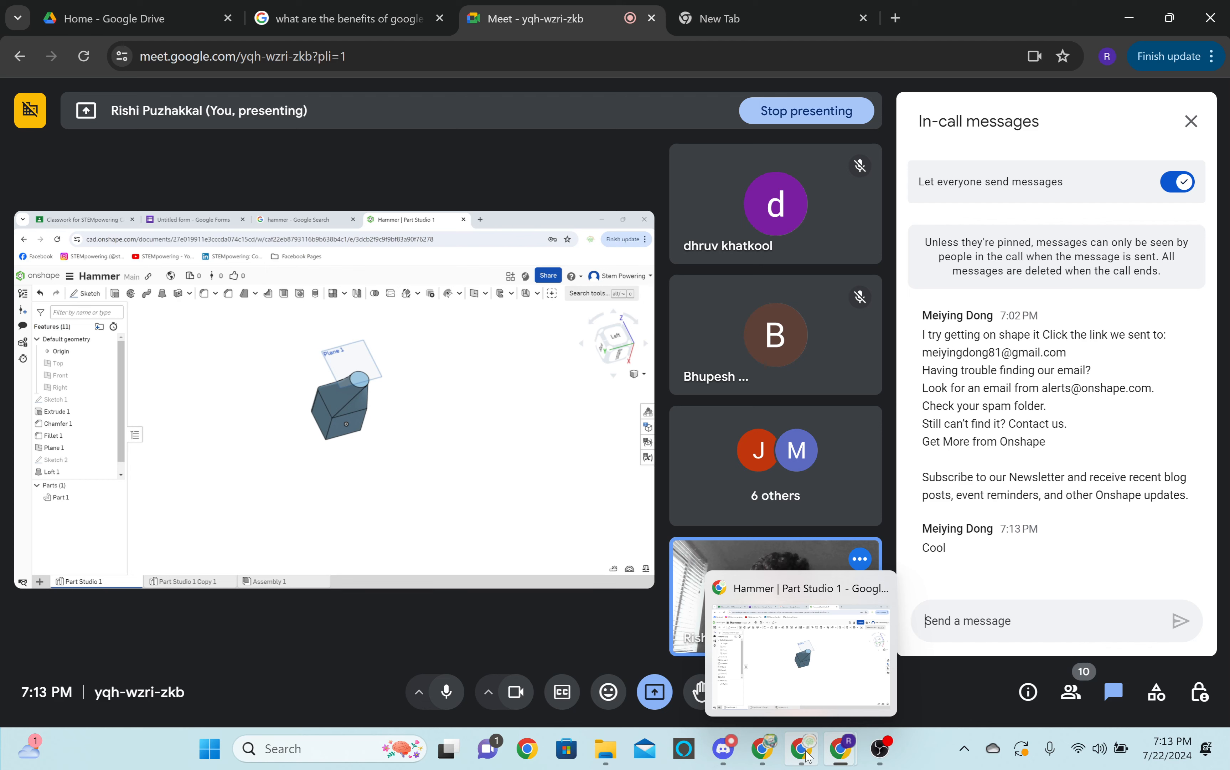
{"action": "left_click", "coordinate": [805, 753]}
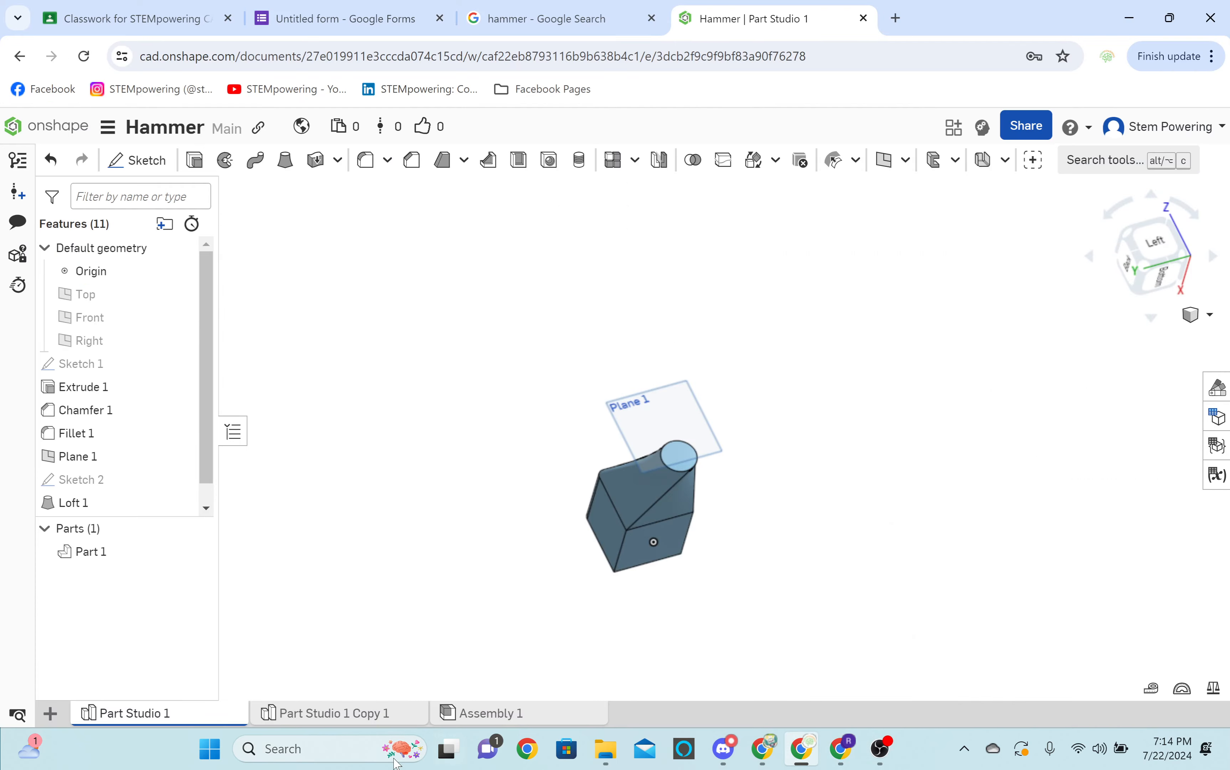
Replace the duplicated part studio with a new empty Part Studio 2.
{"action": "double_click", "coordinate": [357, 713]}
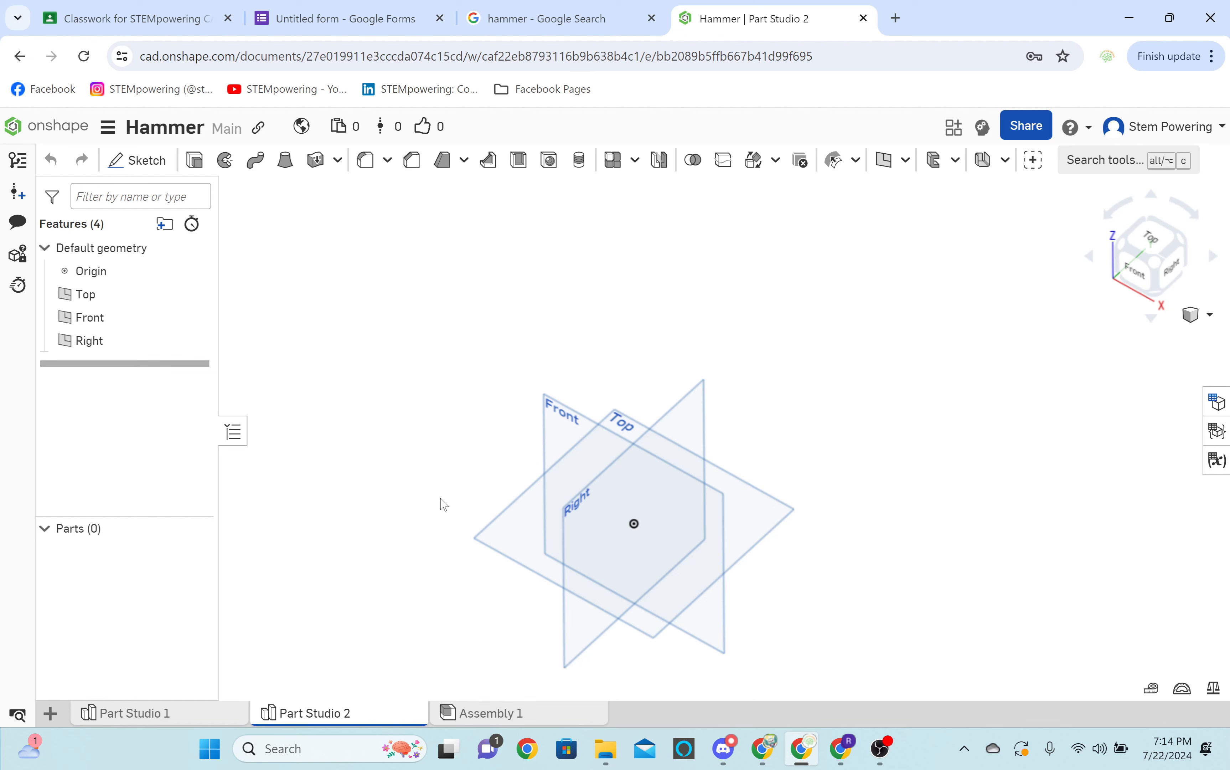
{"action": "right_click_drag", "start_coordinate": [442, 500], "coordinate": [694, 456]}
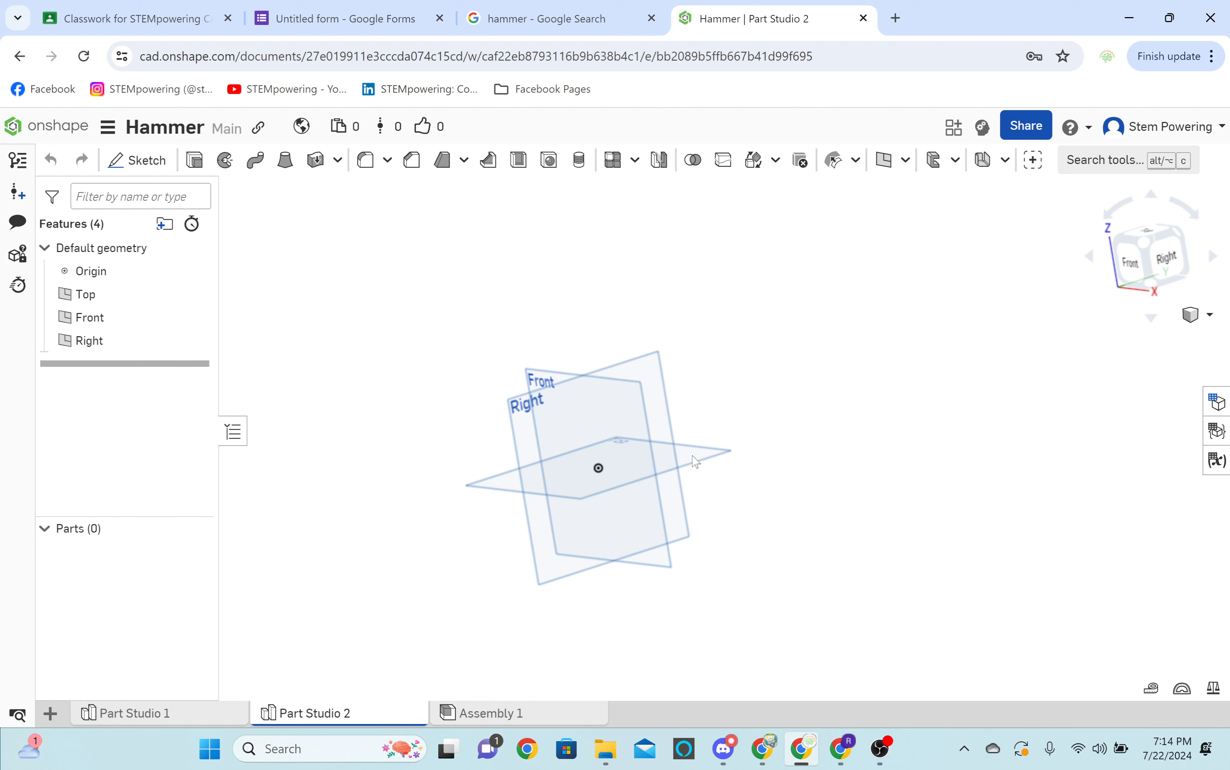
{"action": "right_click_drag", "start_coordinate": [694, 456], "coordinate": [668, 476]}
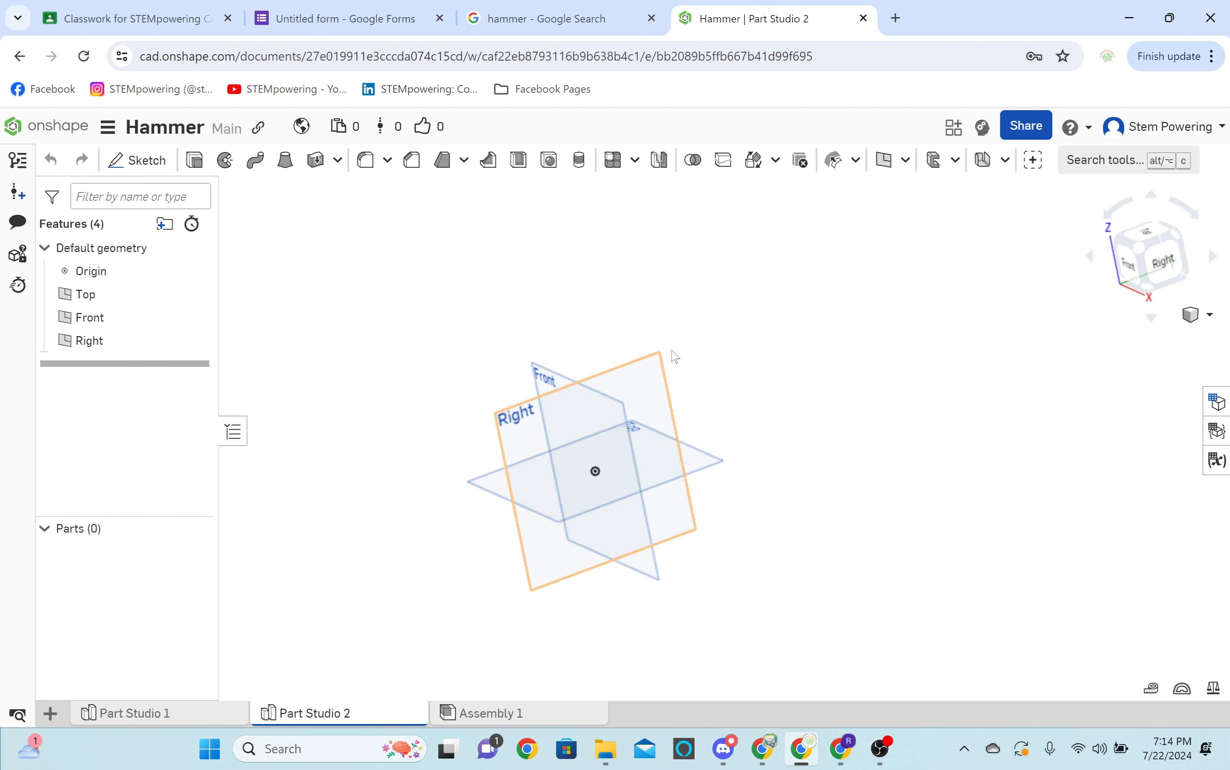
Review the claw hammer reference images and start a sketch on the Top plane in Part Studio 2.
{"action": "left_click", "coordinate": [558, 10]}
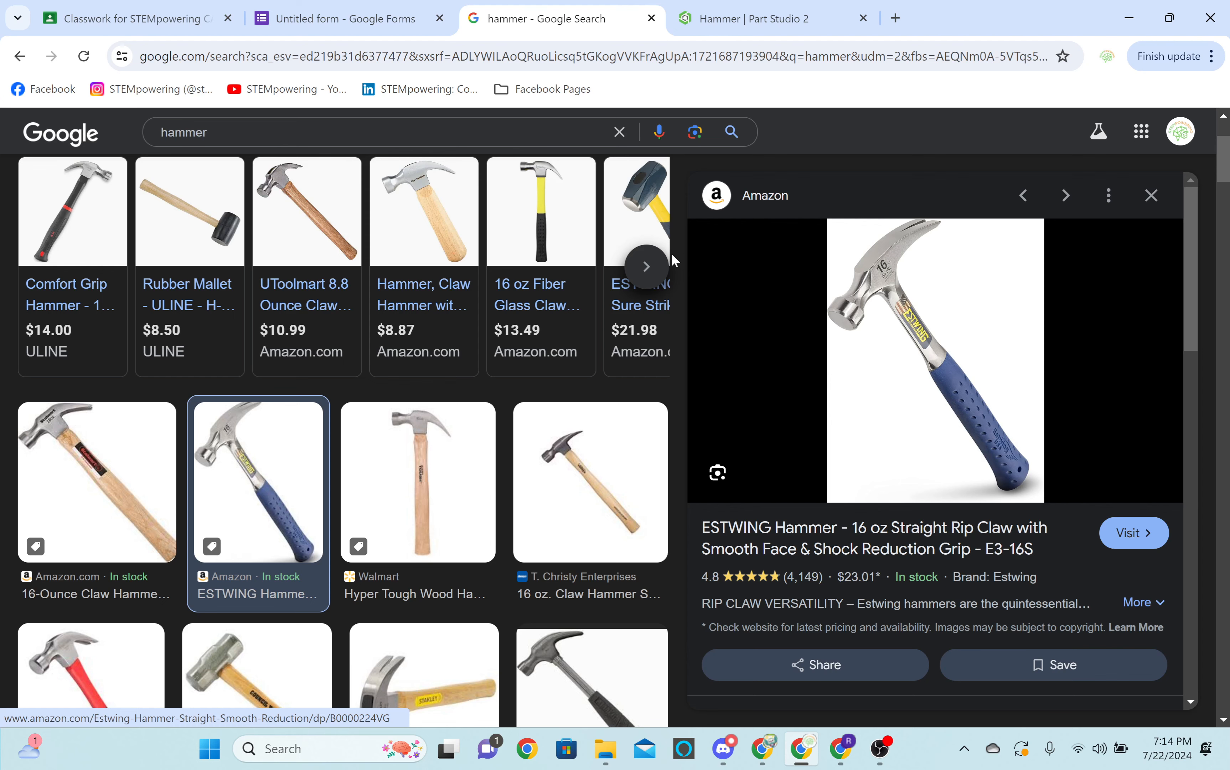
{"action": "key", "text": "Right"}
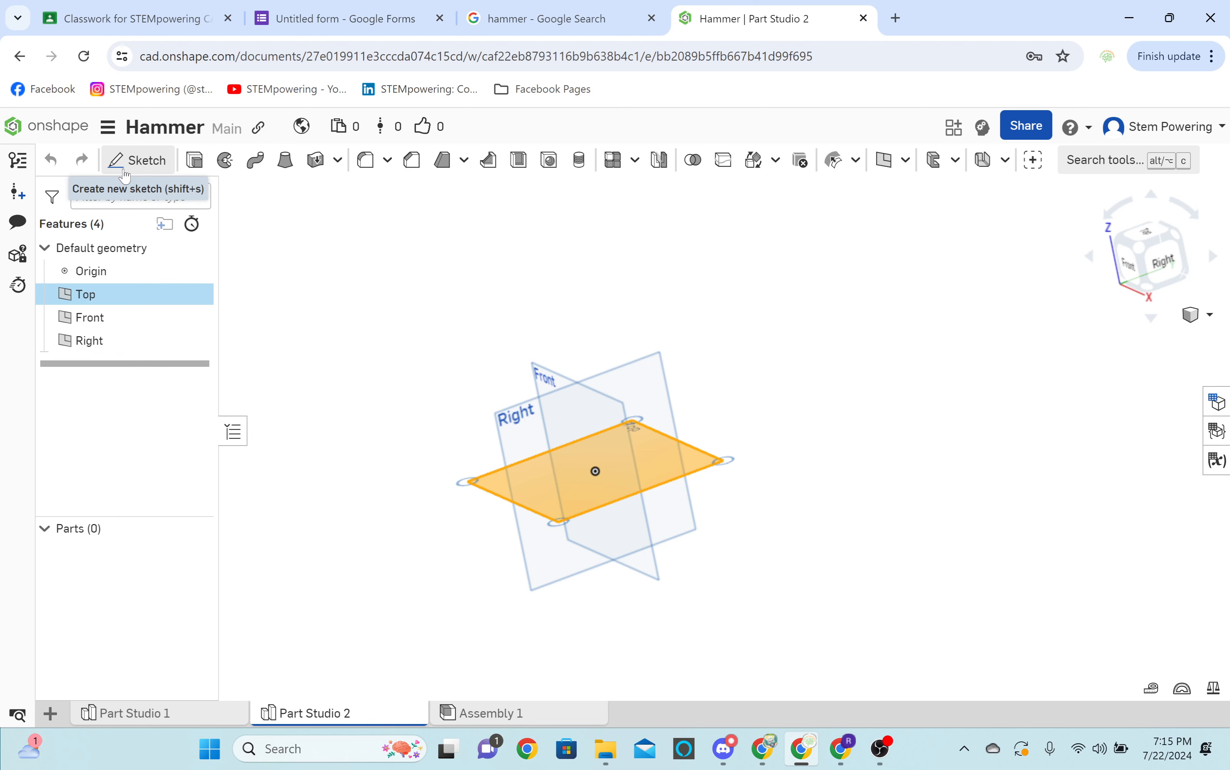
{"action": "left_click", "coordinate": [124, 171]}
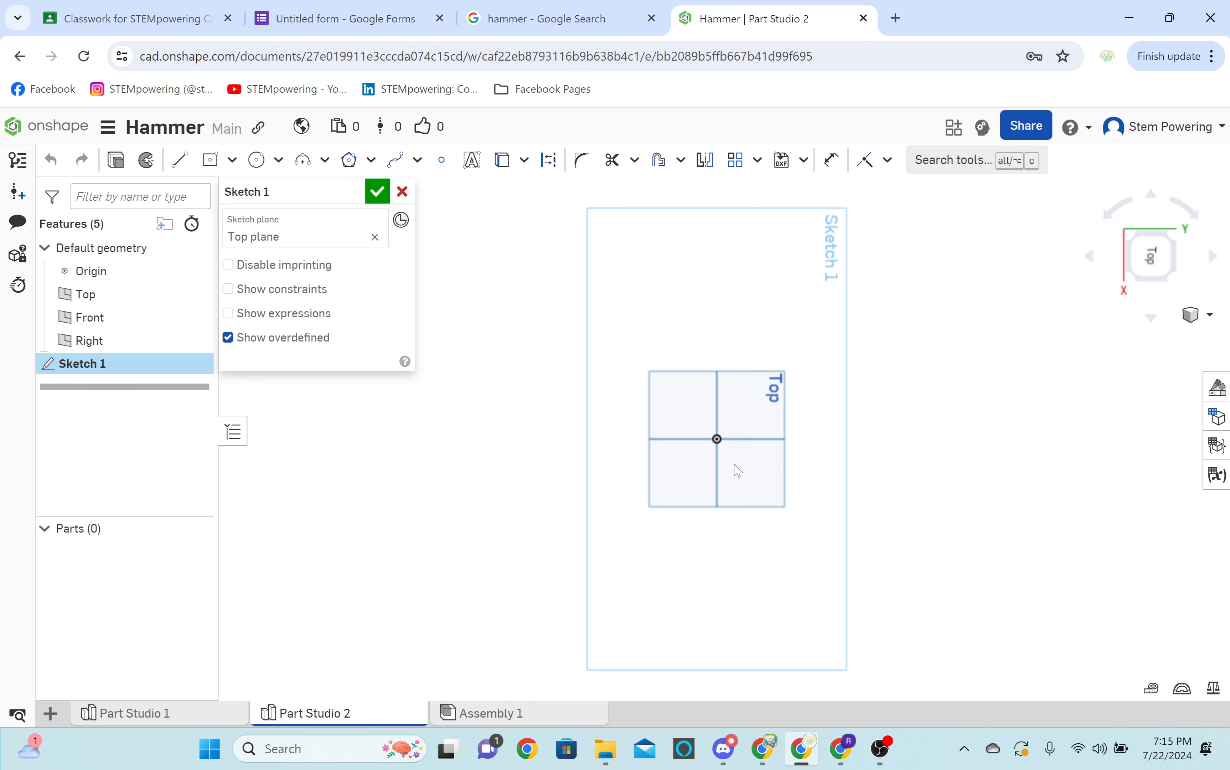
{"action": "key", "text": "n"}
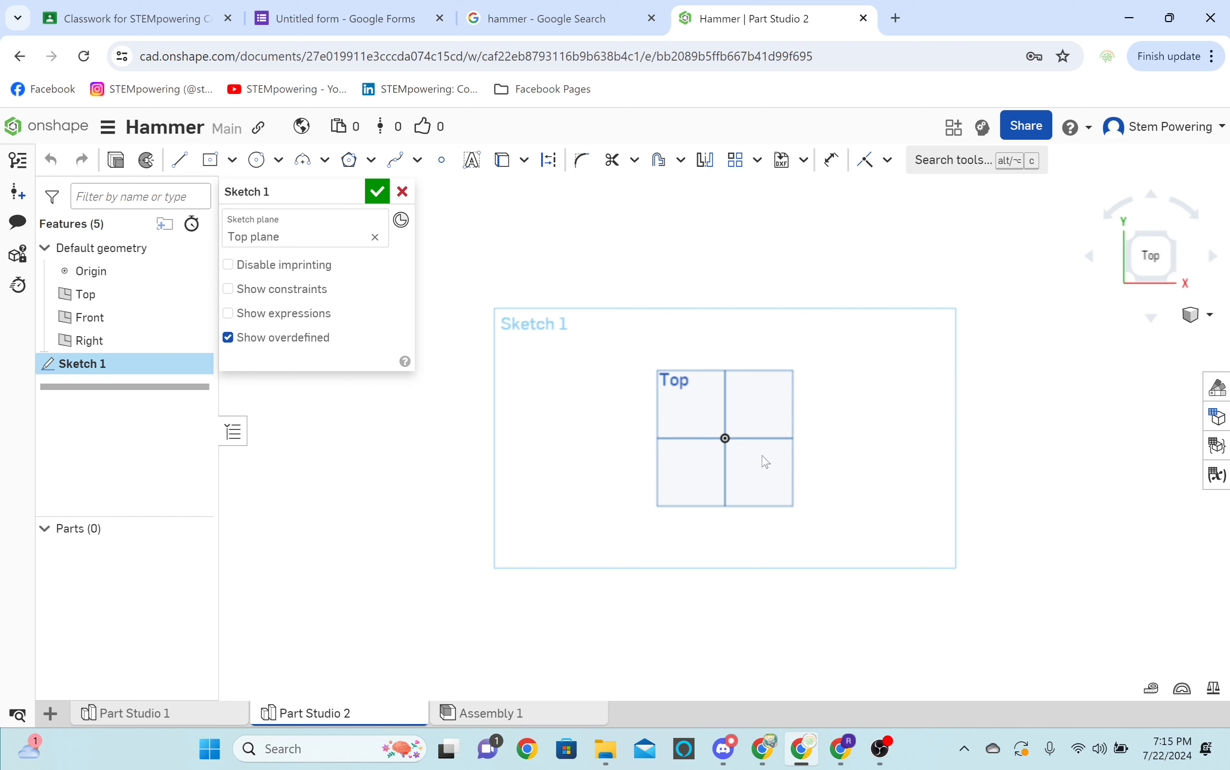
{"action": "middle_click_drag", "start_coordinate": [762, 456], "coordinate": [801, 461]}
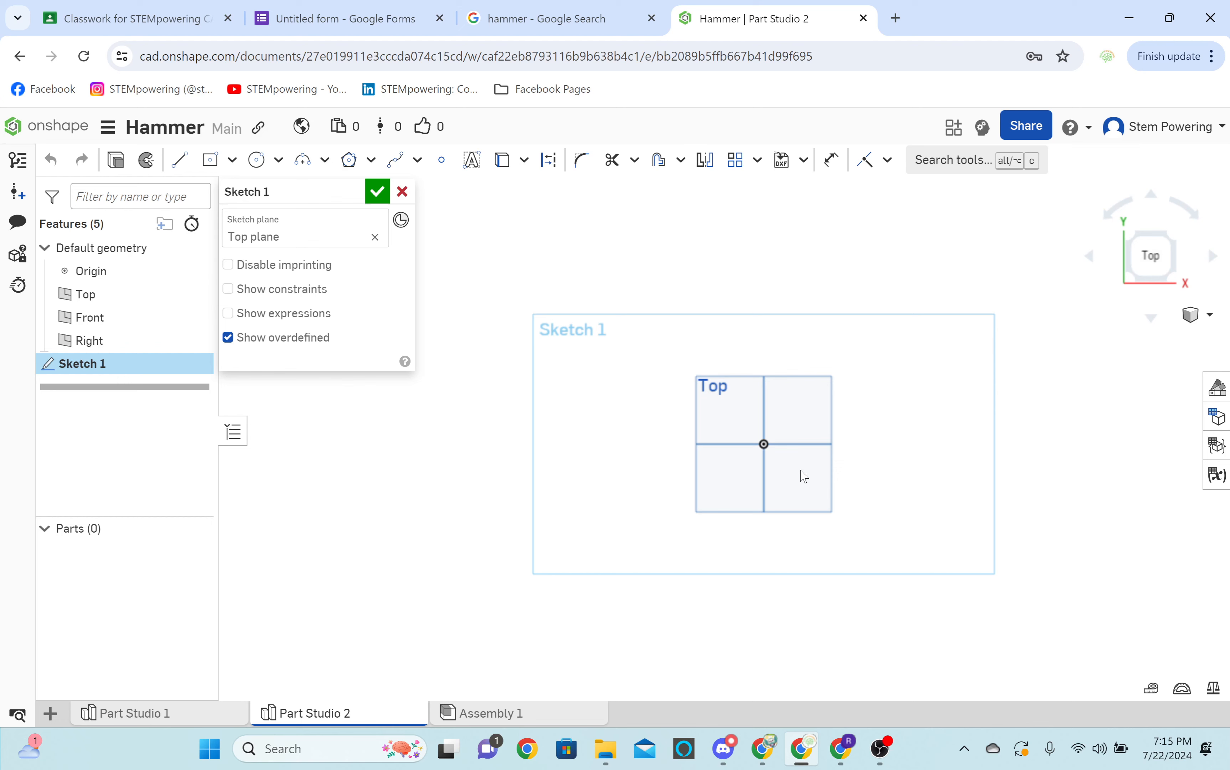
{"action": "scroll", "coordinate": [823, 469], "scroll_direction": "up", "scroll_amount": 5}
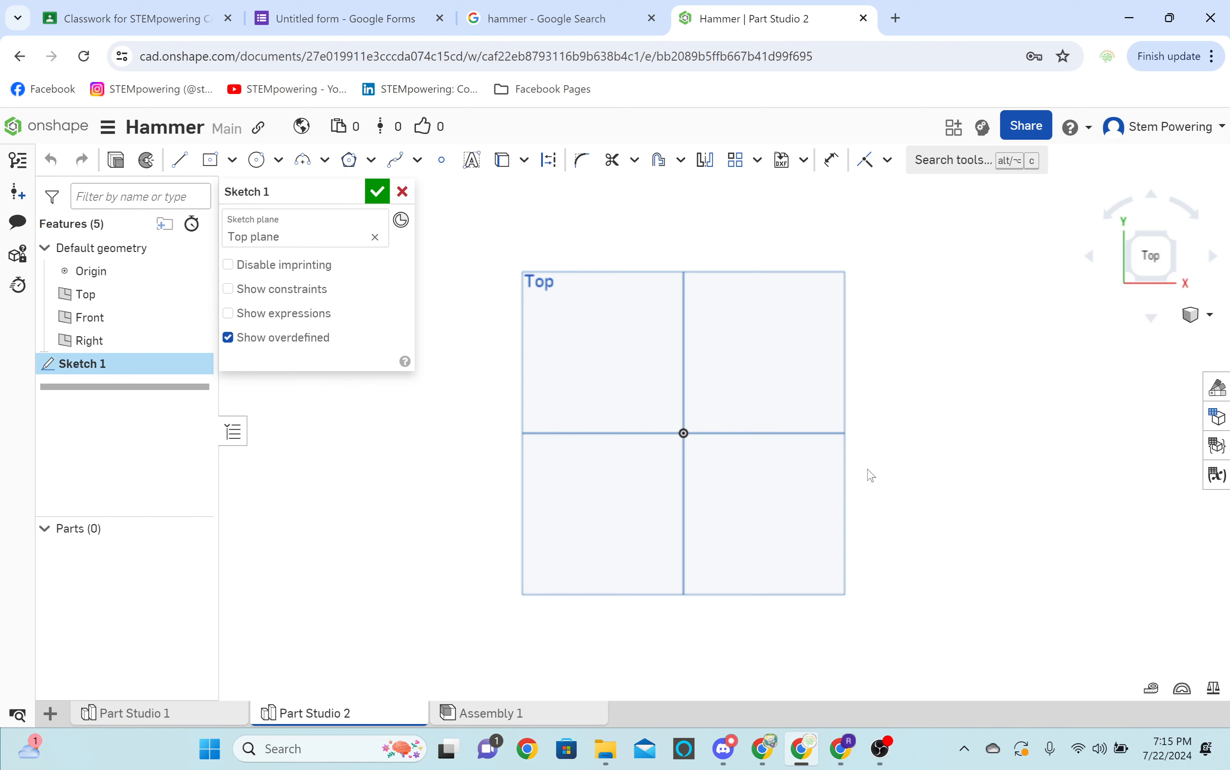
{"action": "scroll", "coordinate": [811, 517], "scroll_direction": "down", "scroll_amount": 1}
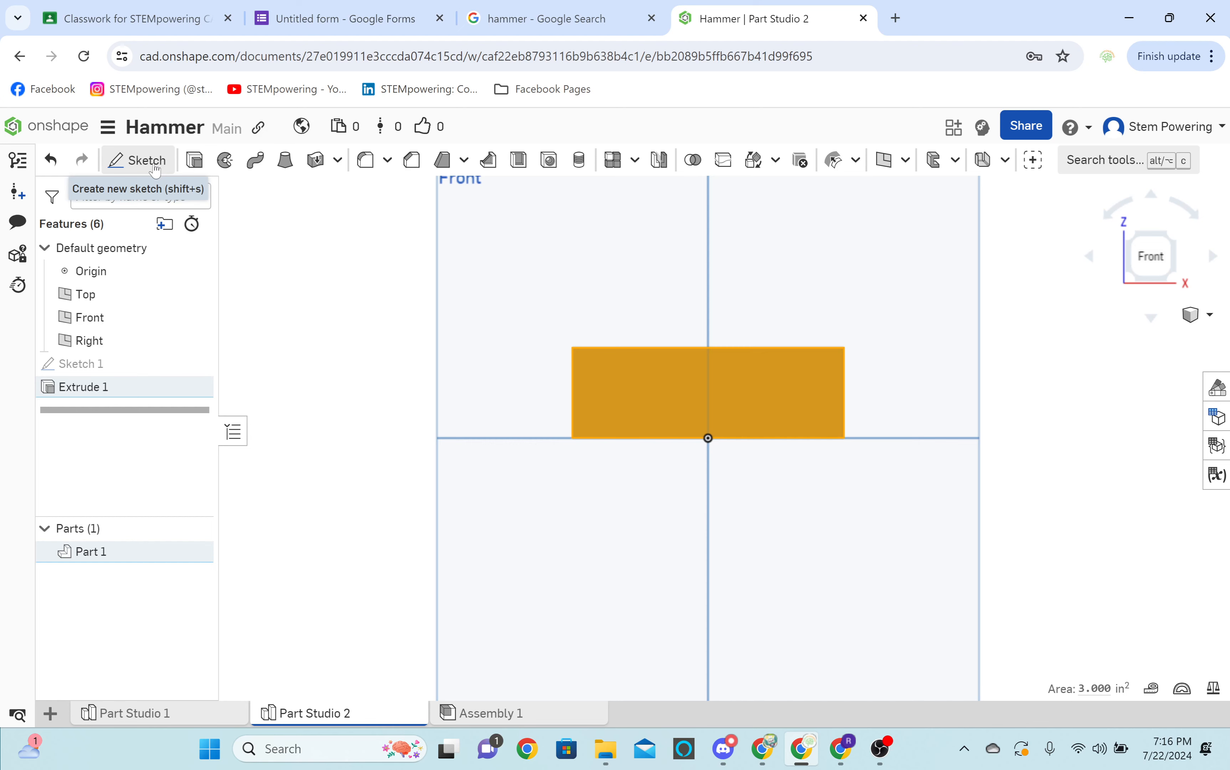
{"action": "left_click", "coordinate": [147, 160]}
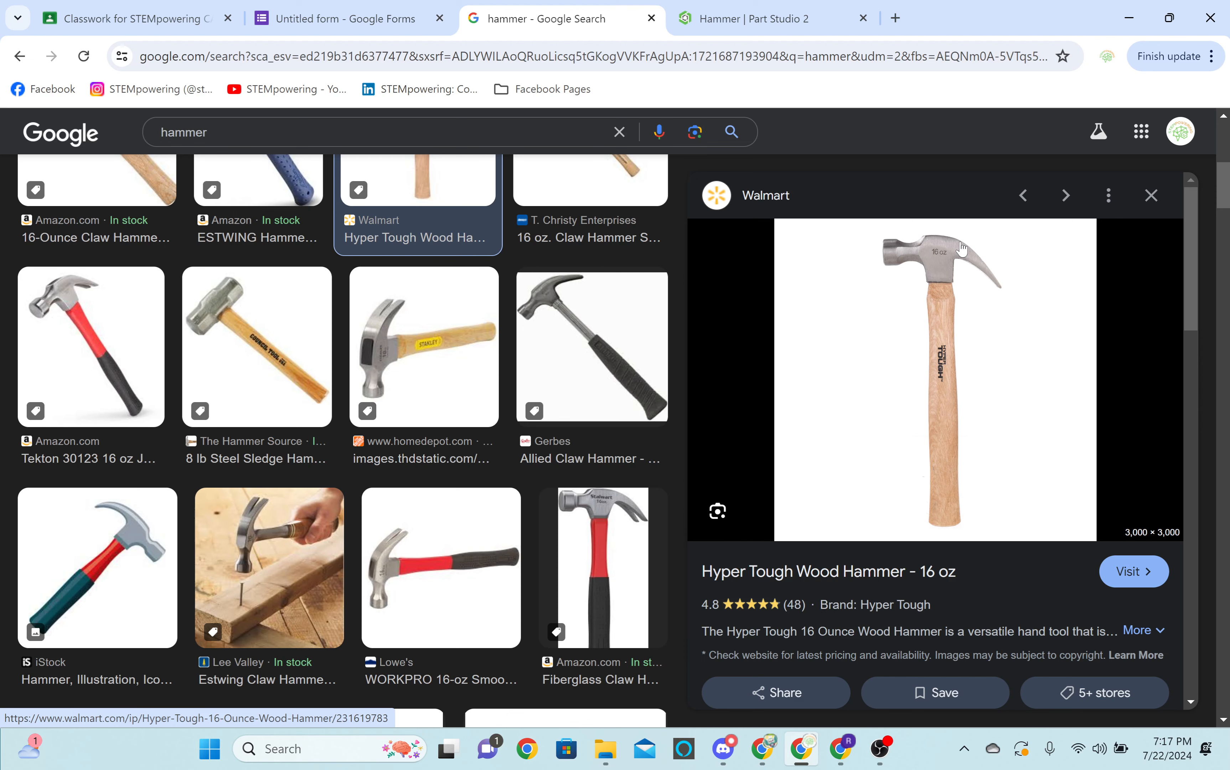
{"action": "left_click", "coordinate": [771, 7]}
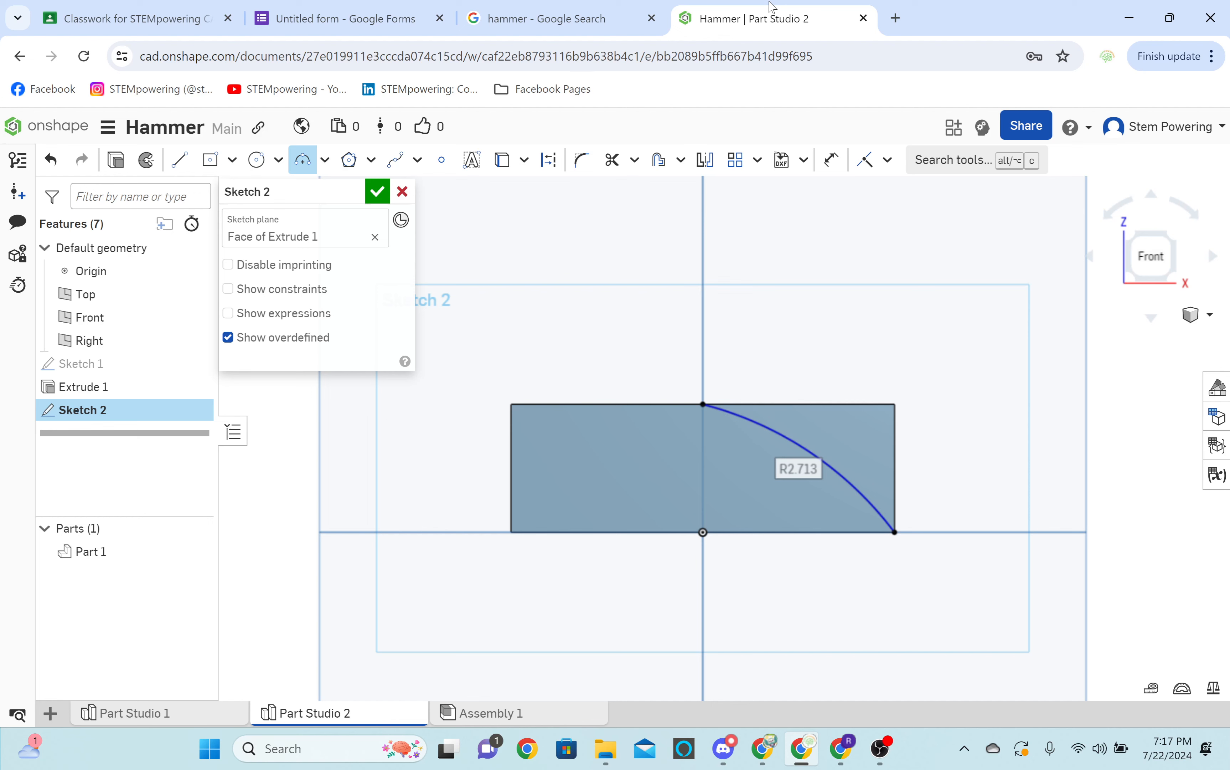
{"action": "key", "text": "ctrl+z"}
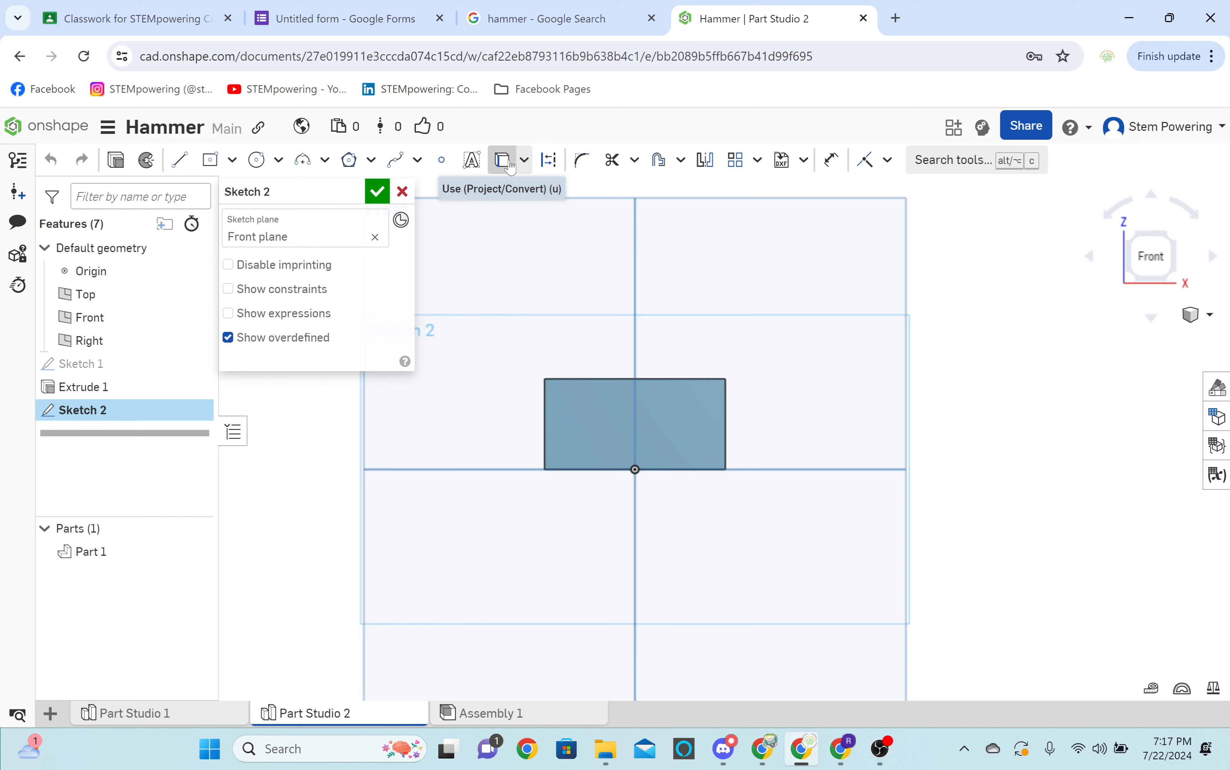
Project the block's edges into the Front plane sketch and draw the claw's upper arc from the block's upper corner to the base line.
{"action": "left_click", "coordinate": [503, 160]}
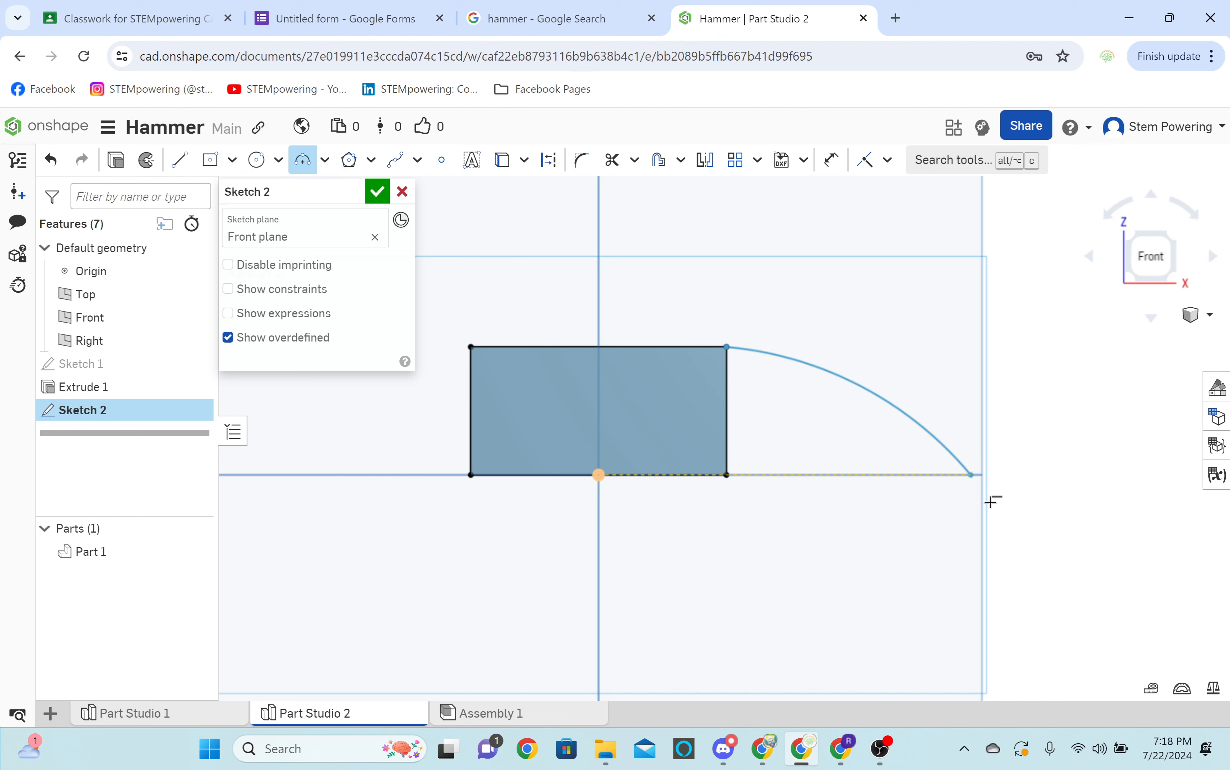
{"action": "left_click", "coordinate": [998, 501]}
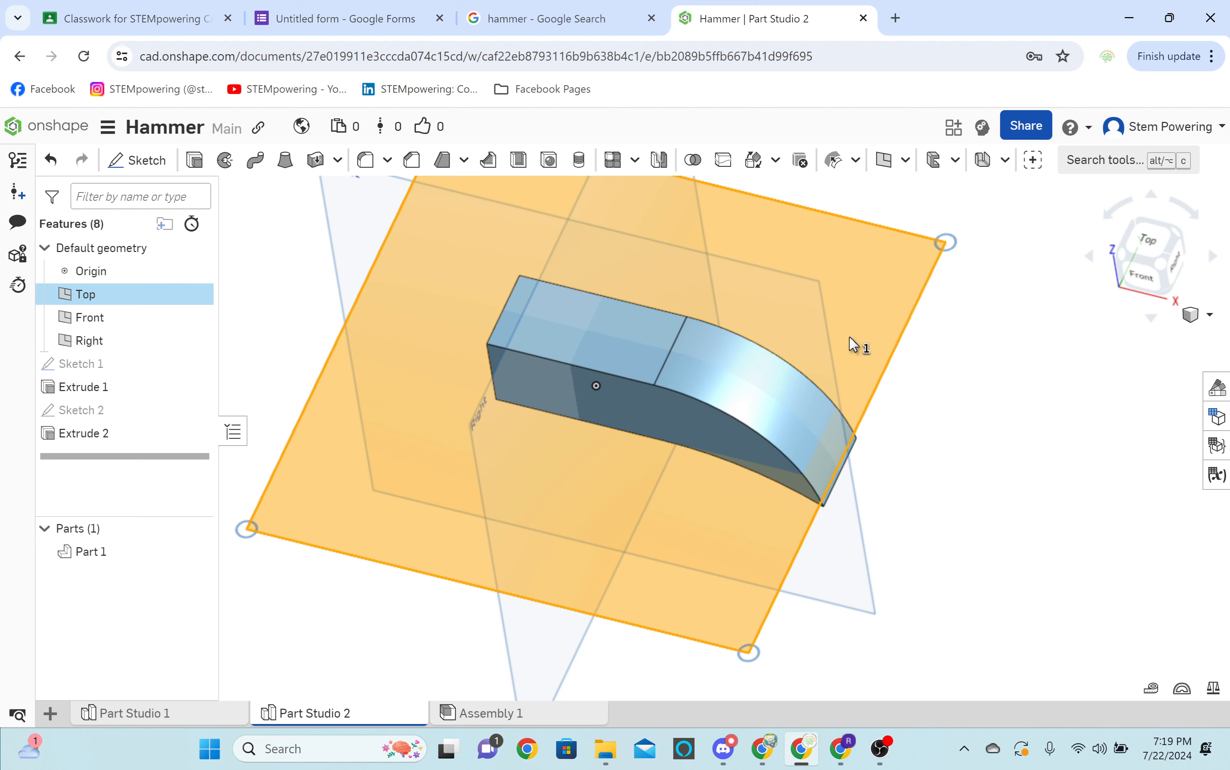
Consult the claw hammer reference image and mirror the notch's slanted line about a horizontal construction line in the Top plane sketch.
{"action": "left_click", "coordinate": [501, 9]}
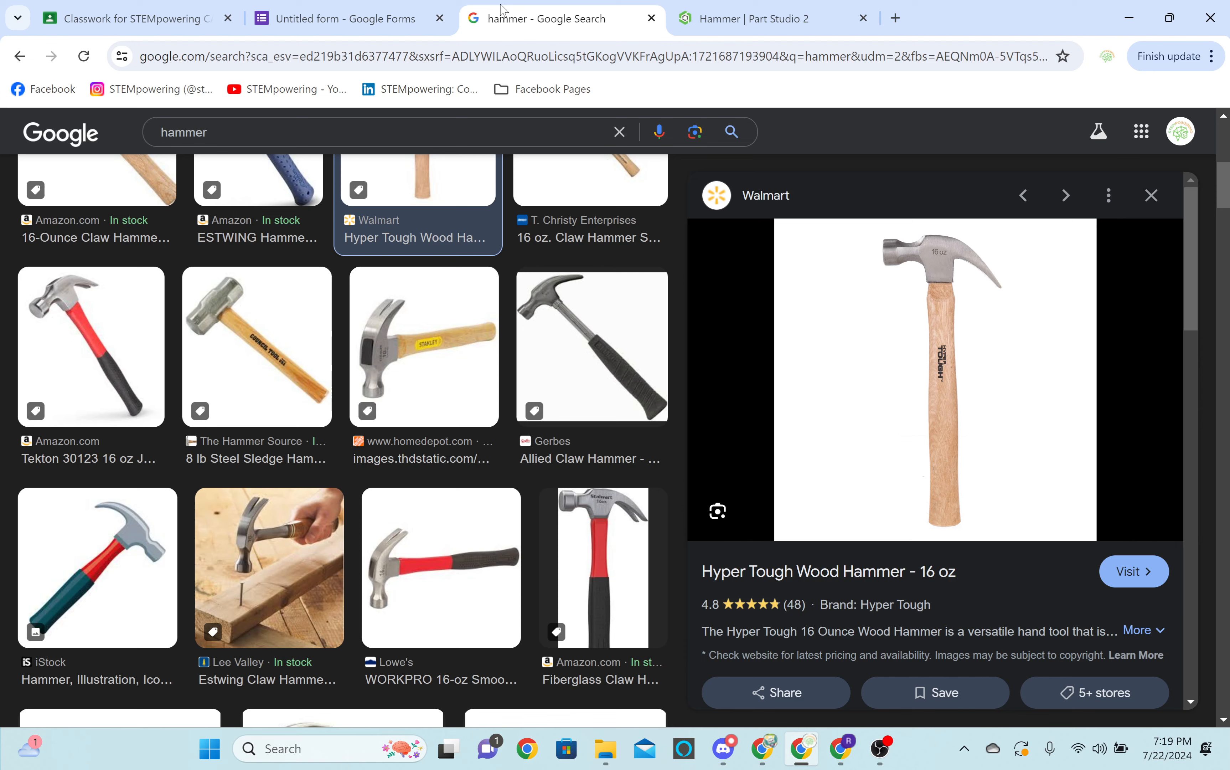
{"action": "left_click", "coordinate": [748, 18]}
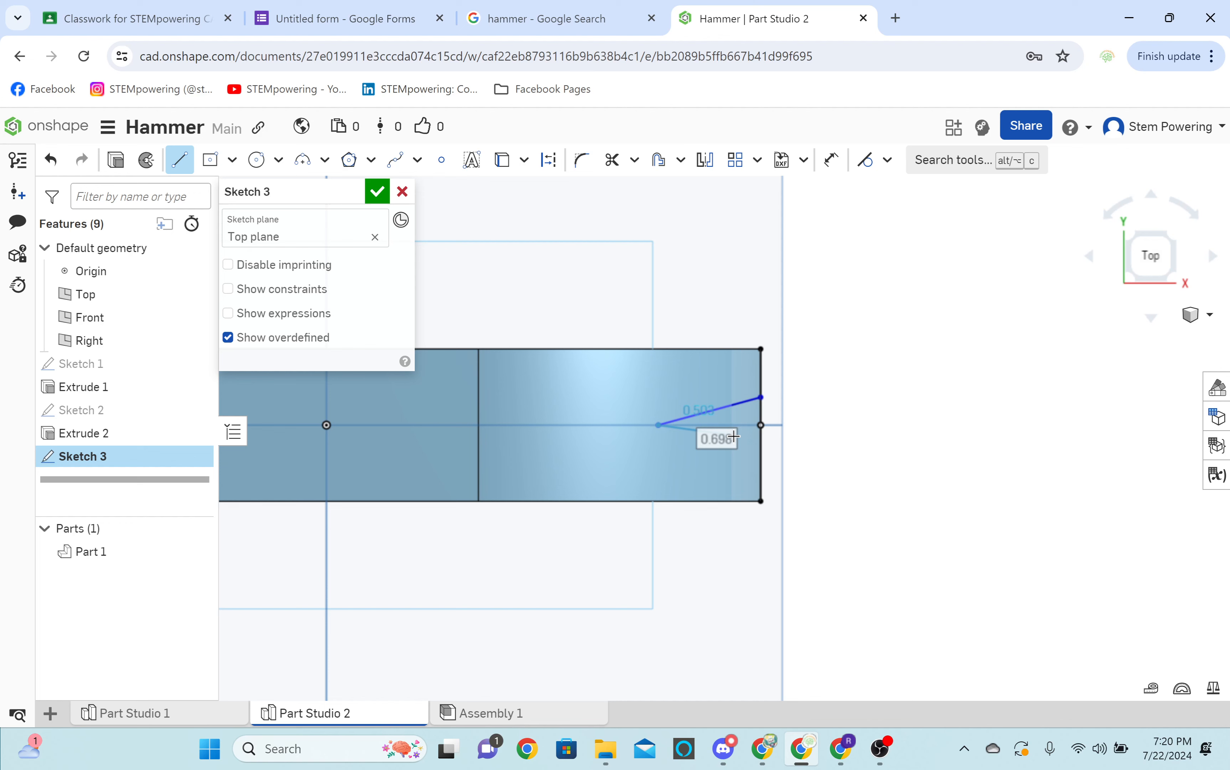
{"action": "key", "text": "d"}
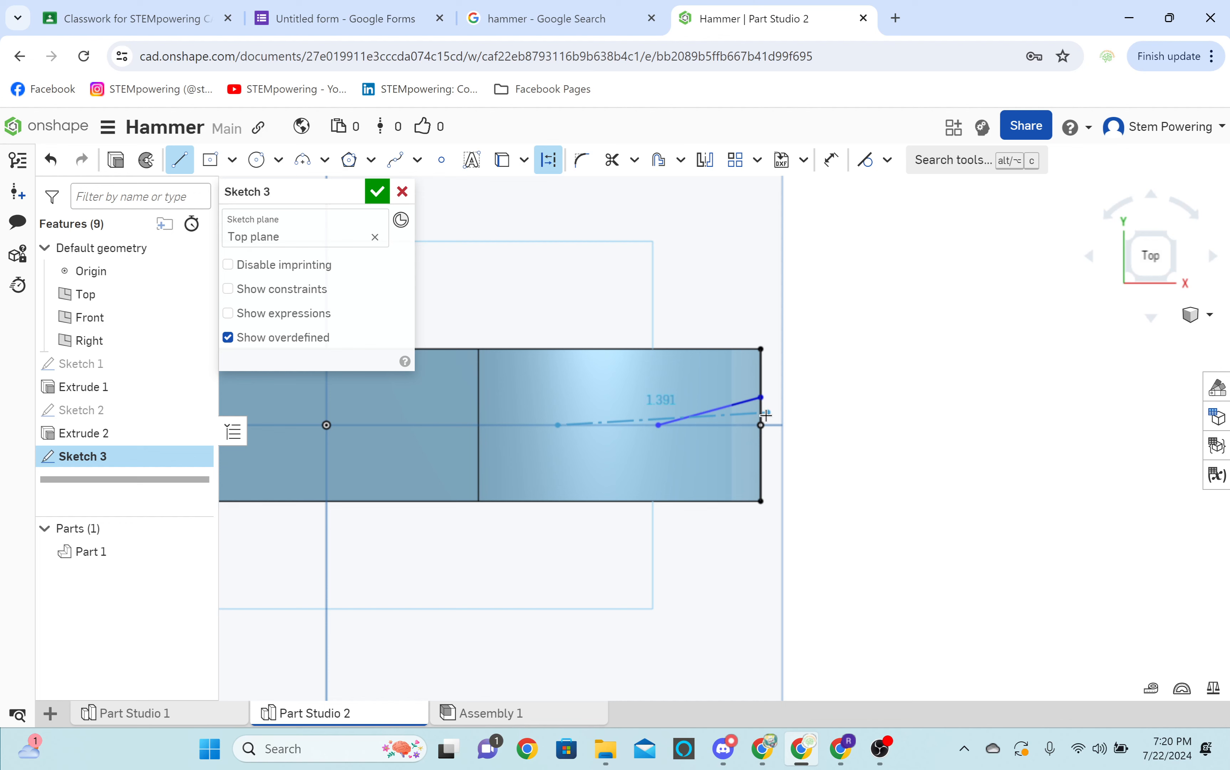
{"action": "left_click", "coordinate": [713, 166]}
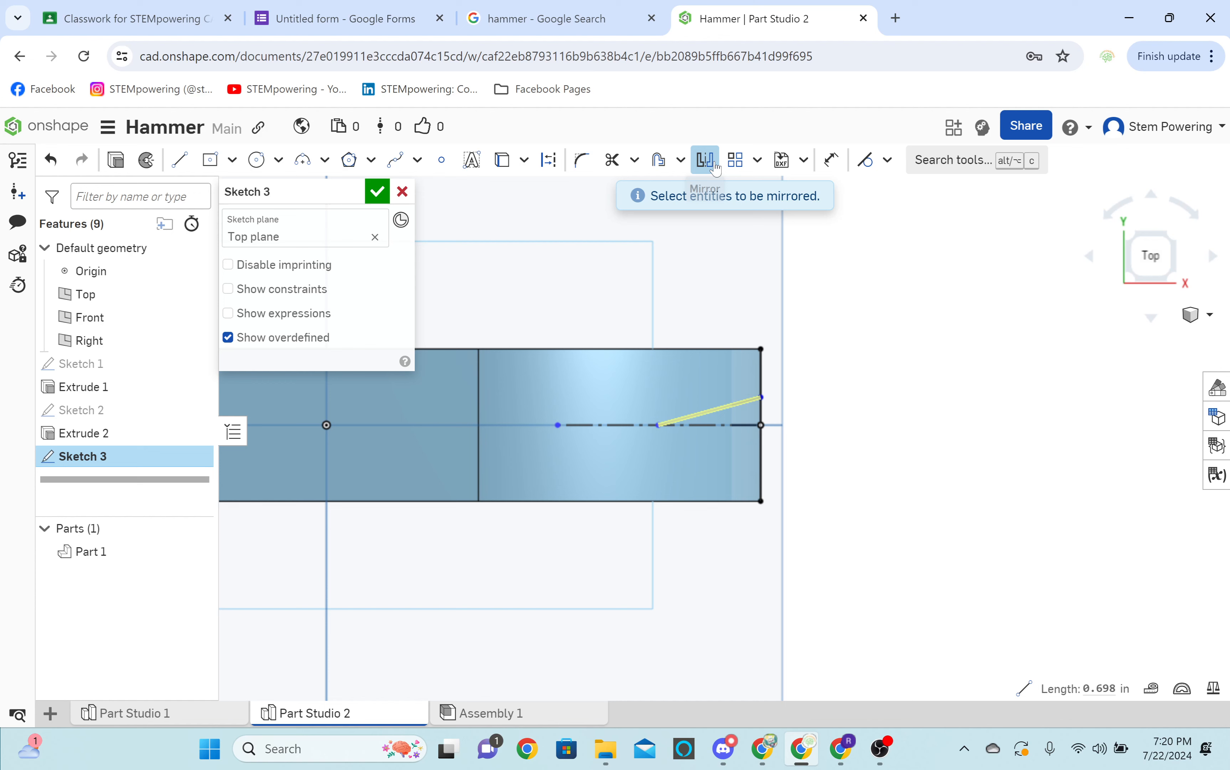
{"action": "left_click", "coordinate": [748, 401]}
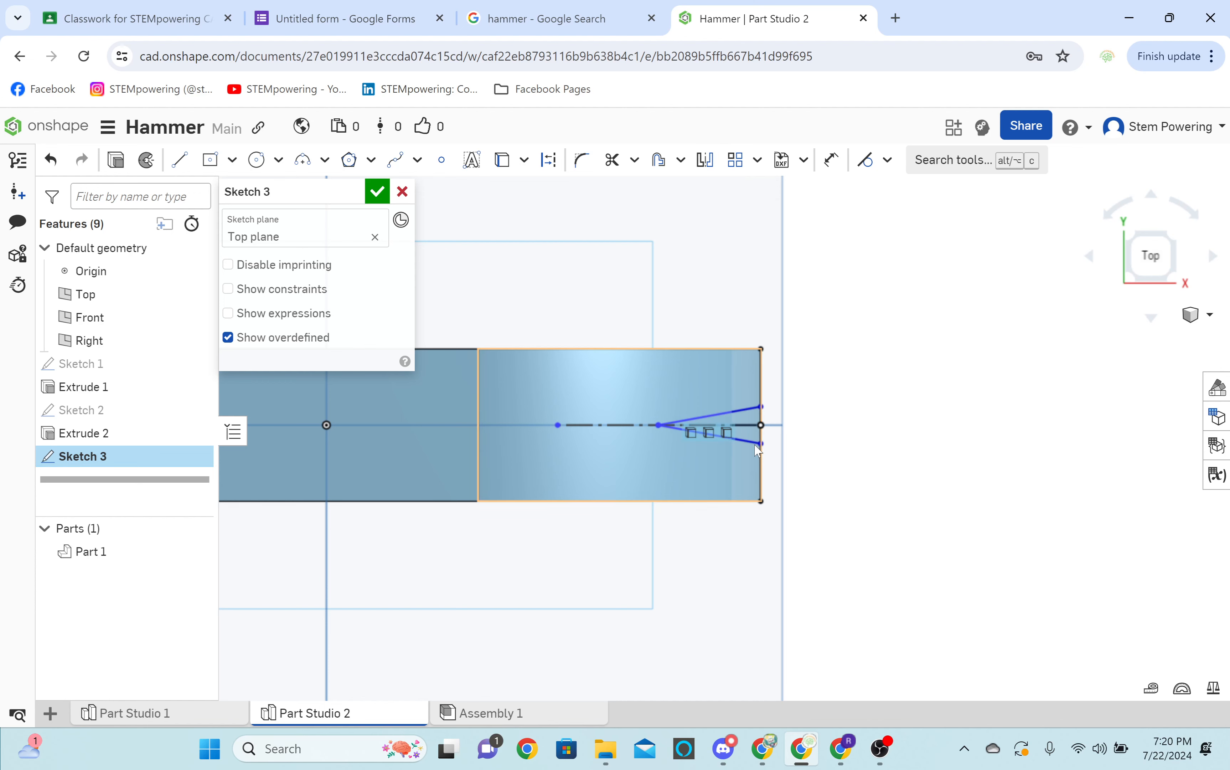
Close the V-shaped notch with a line between its two open endpoints at the claw's end.
{"action": "key", "text": "l"}
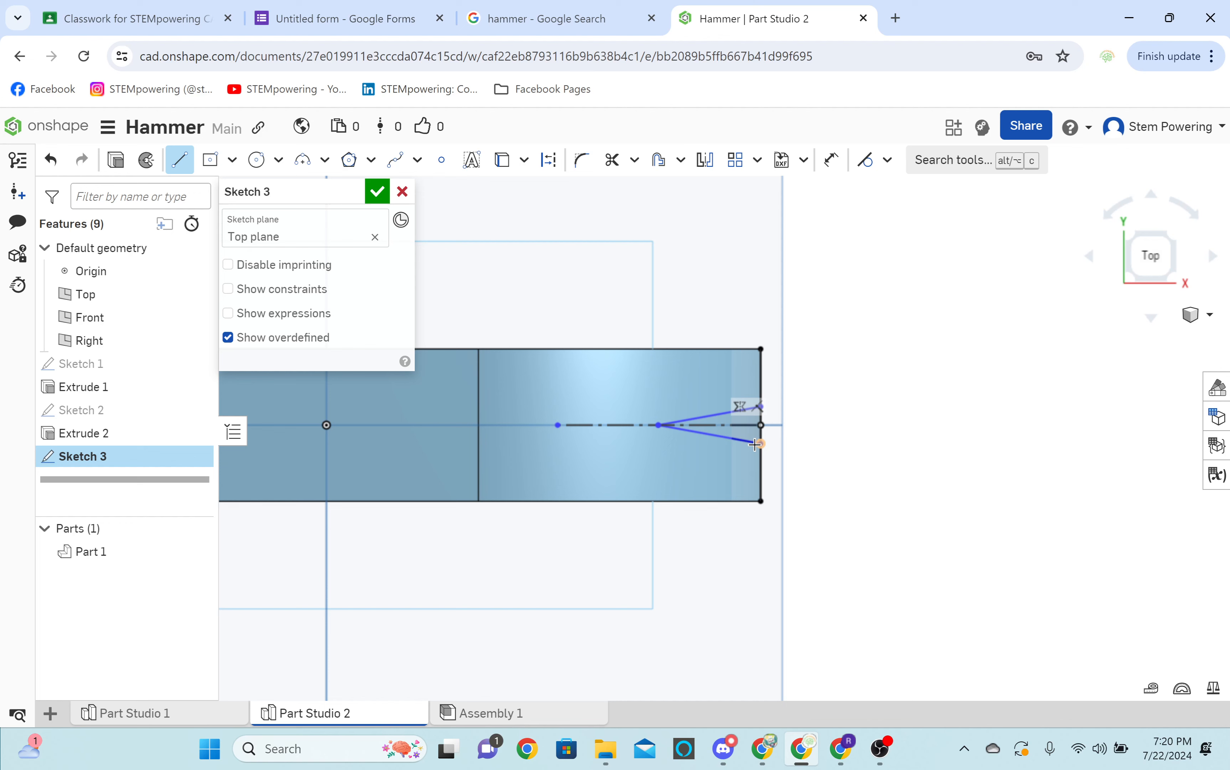
{"action": "left_click", "coordinate": [756, 444]}
{"action": "key", "text": "Escape"}
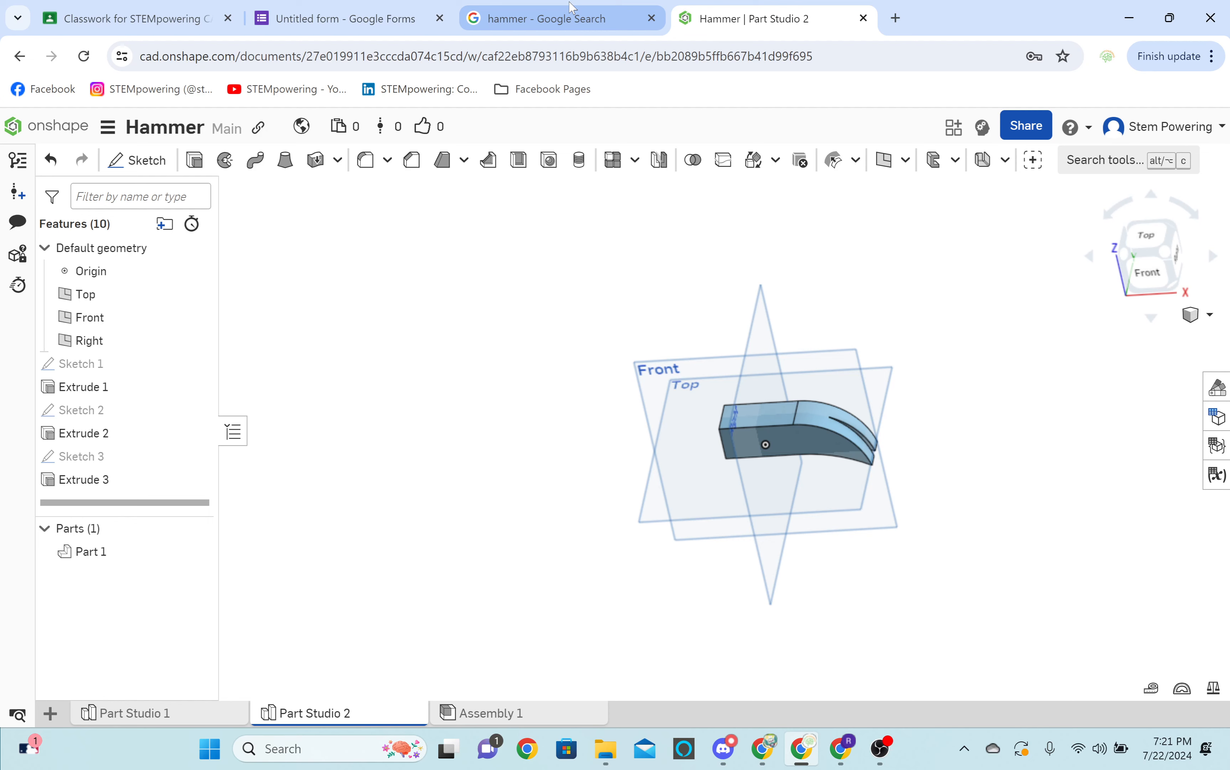
Return to the hammer model and start an offset plane from the block's flat end face.
{"action": "left_click", "coordinate": [745, 6]}
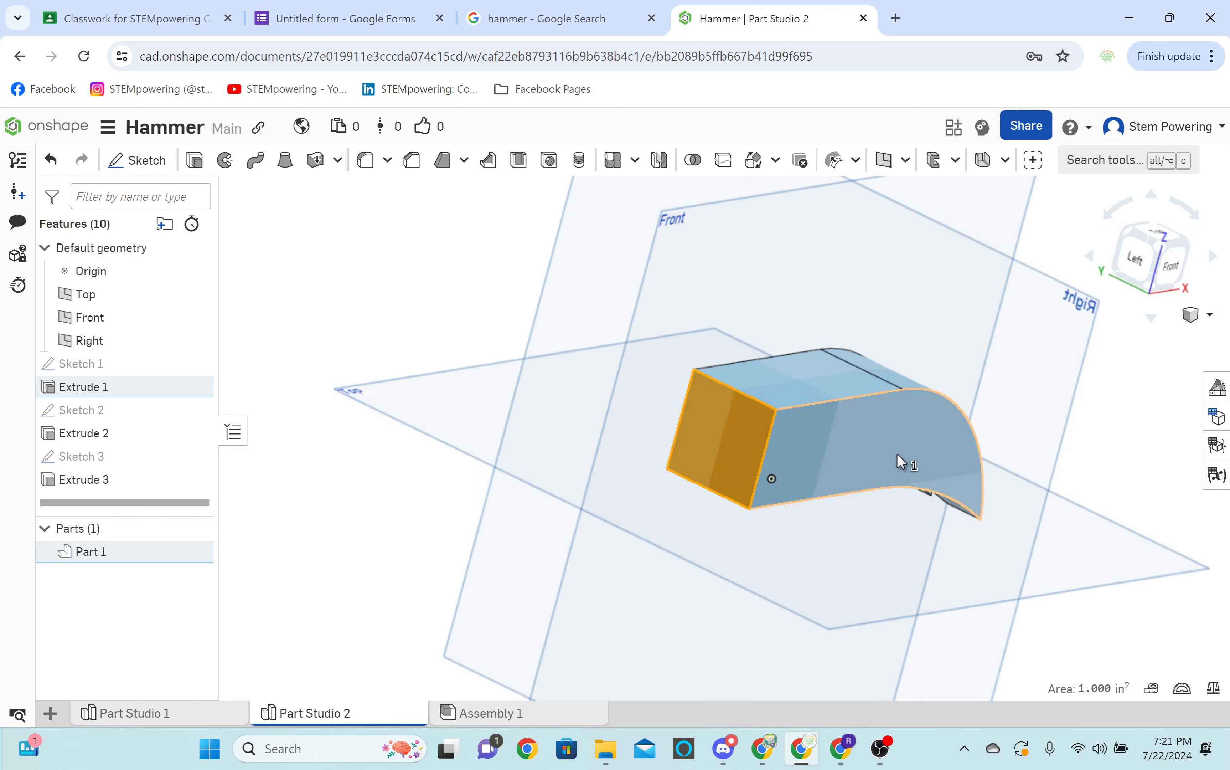
{"action": "right_click_drag", "start_coordinate": [898, 453], "coordinate": [892, 454]}
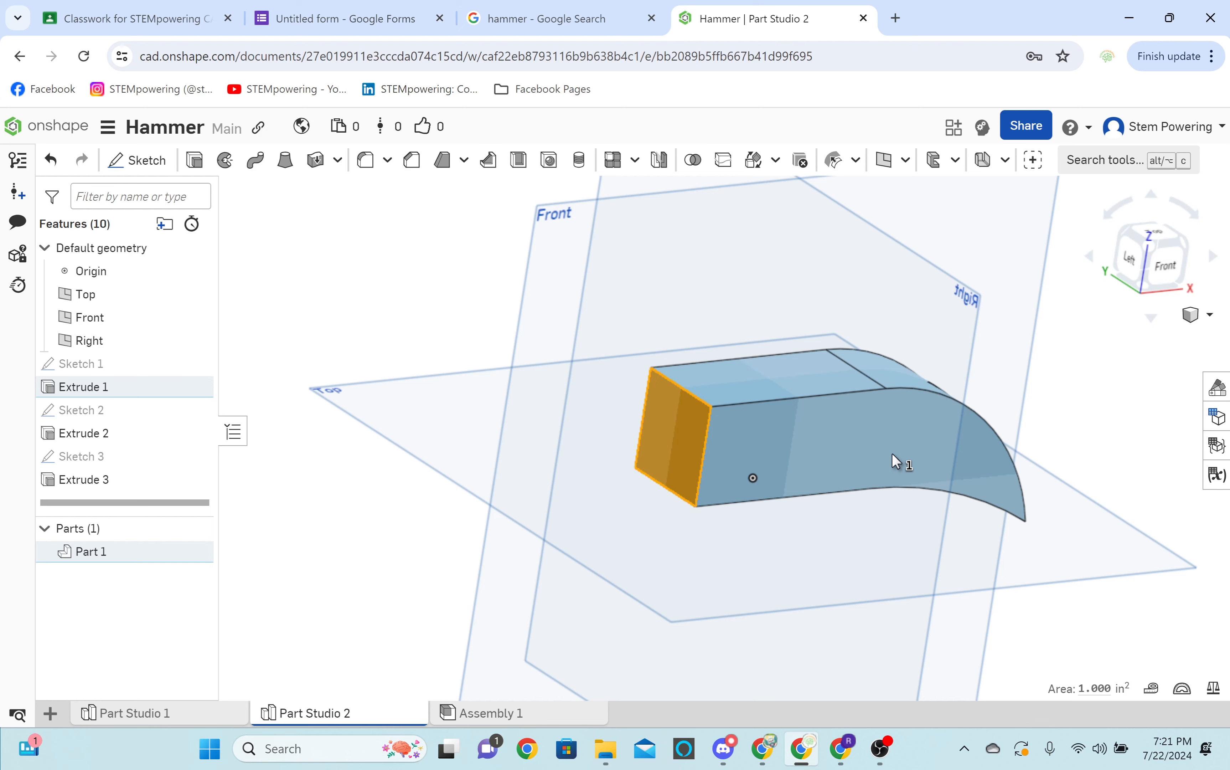
{"action": "right_click_drag", "start_coordinate": [892, 455], "coordinate": [666, 409]}
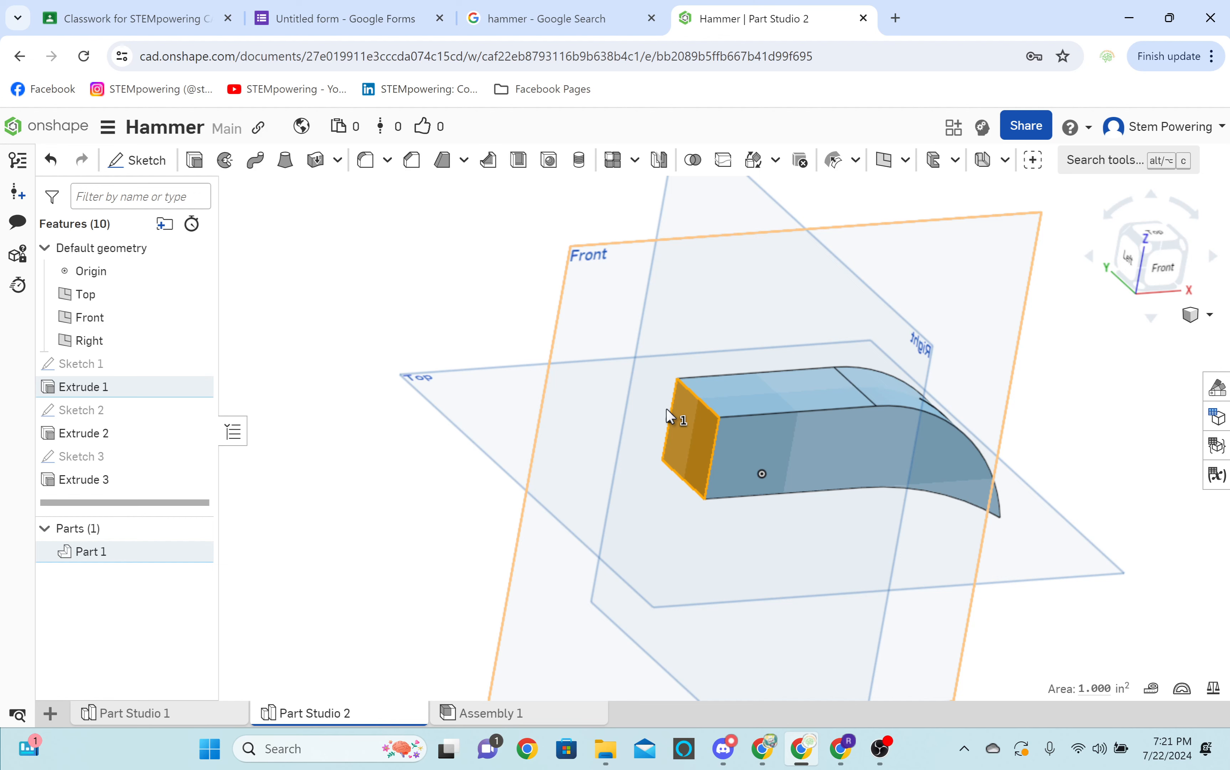
{"action": "key", "text": "p"}
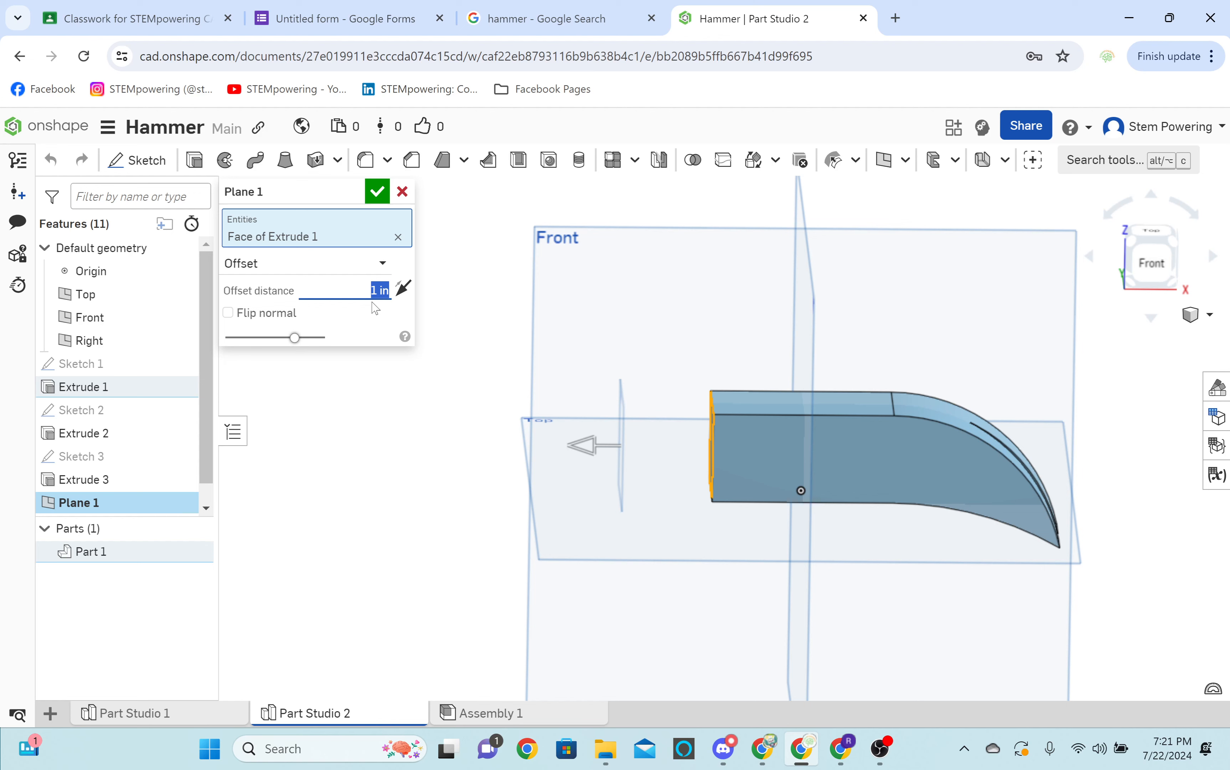
{"action": "left_click", "coordinate": [774, 757]}
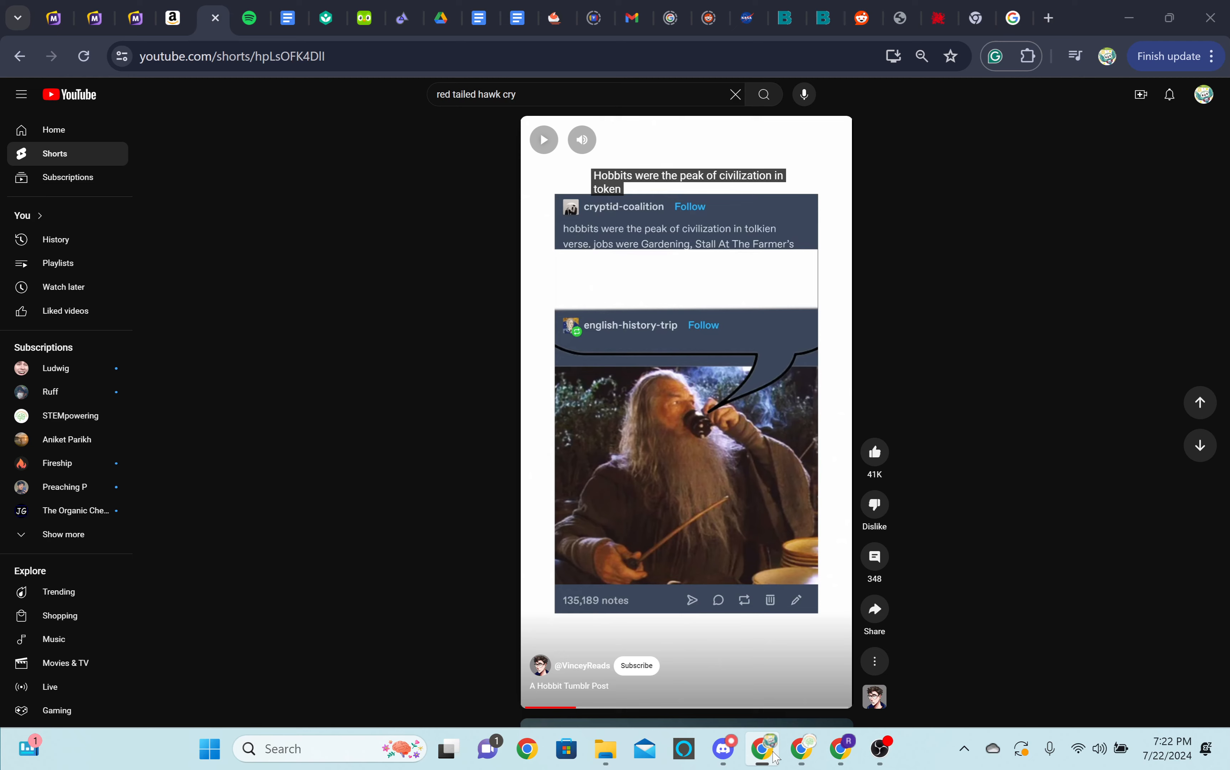
{"action": "left_click", "coordinate": [802, 757]}
{"action": "mouse_move", "coordinate": [837, 760]}
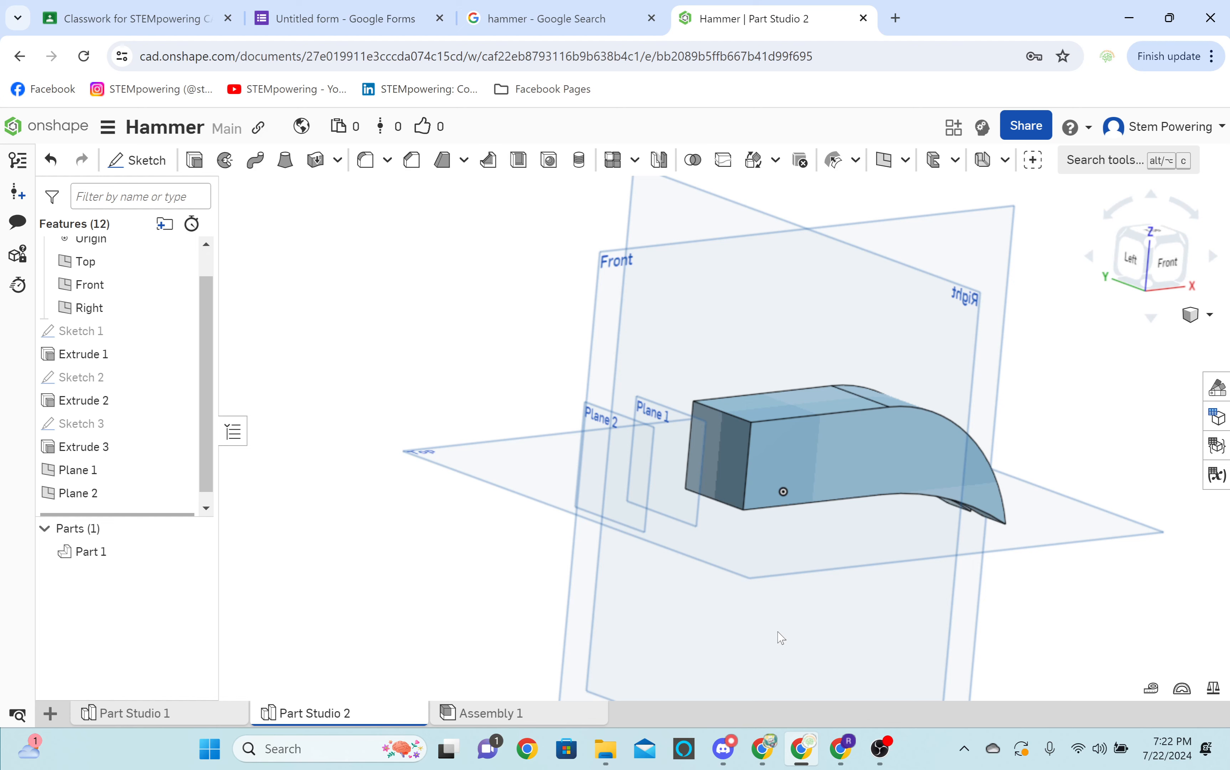
Start a sketch on Plane 1, the offset plane nearest the block's end face.
{"action": "left_click", "coordinate": [146, 163]}
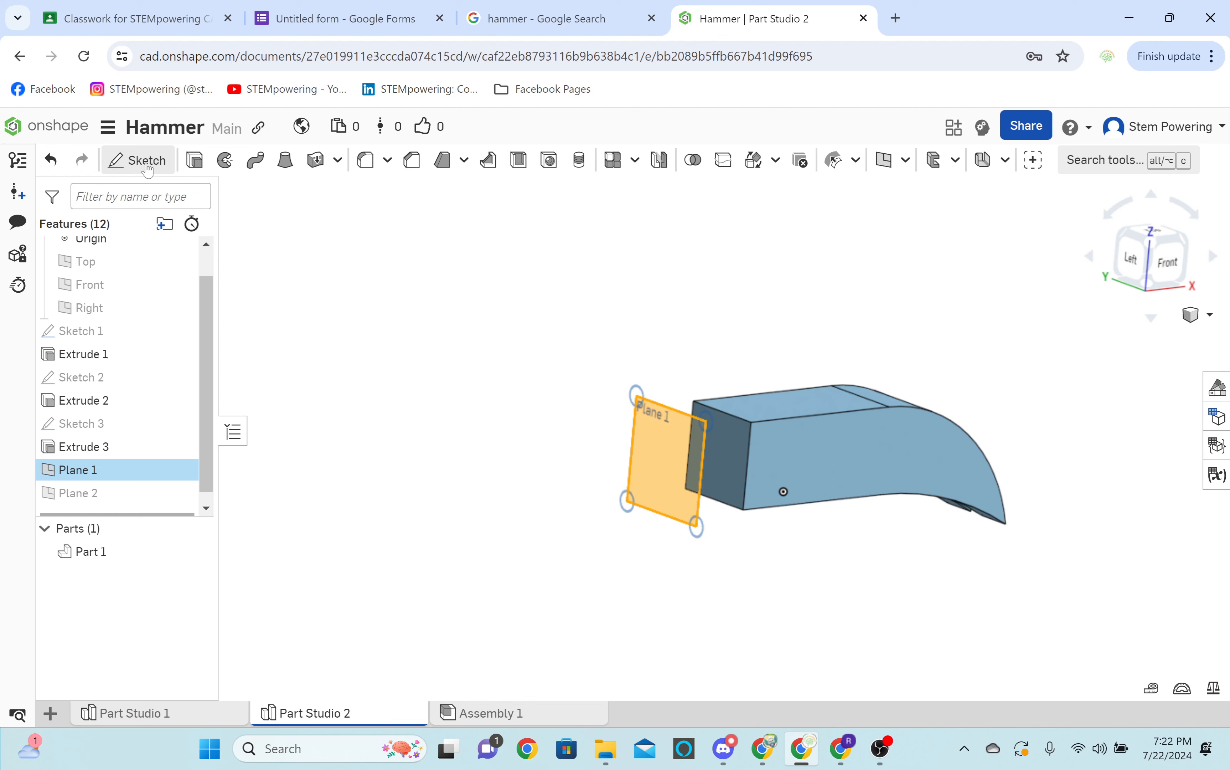
{"action": "left_click", "coordinate": [138, 160]}
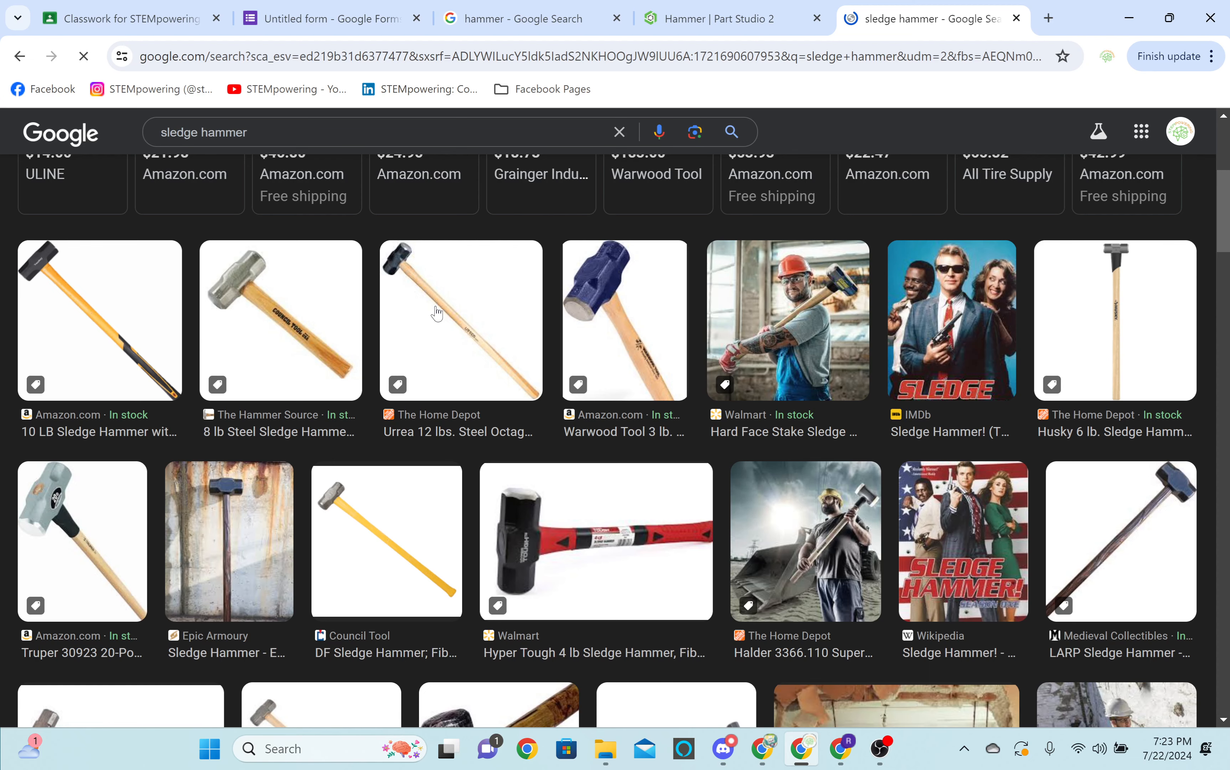
Open the 8 lb steel sledge hammer image as a head-shape reference and return to the hammer model.
{"action": "left_click", "coordinate": [225, 311]}
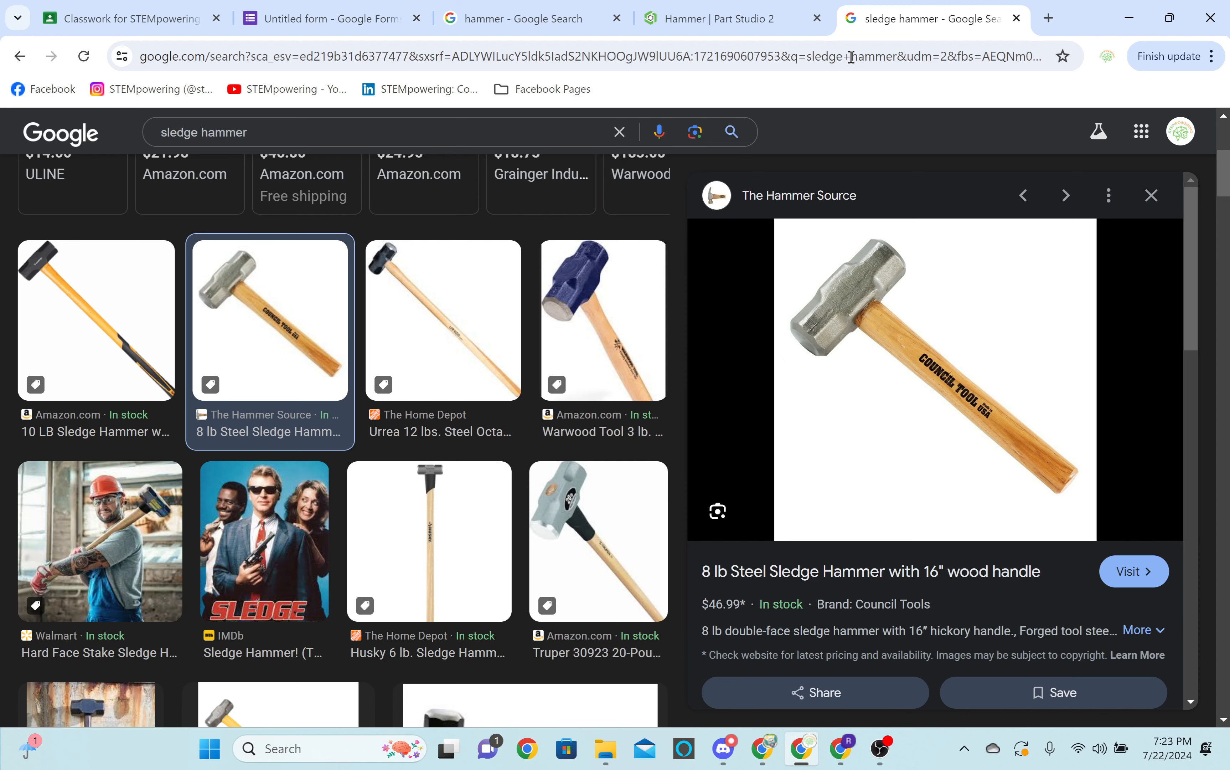
{"action": "left_click", "coordinate": [719, 18]}
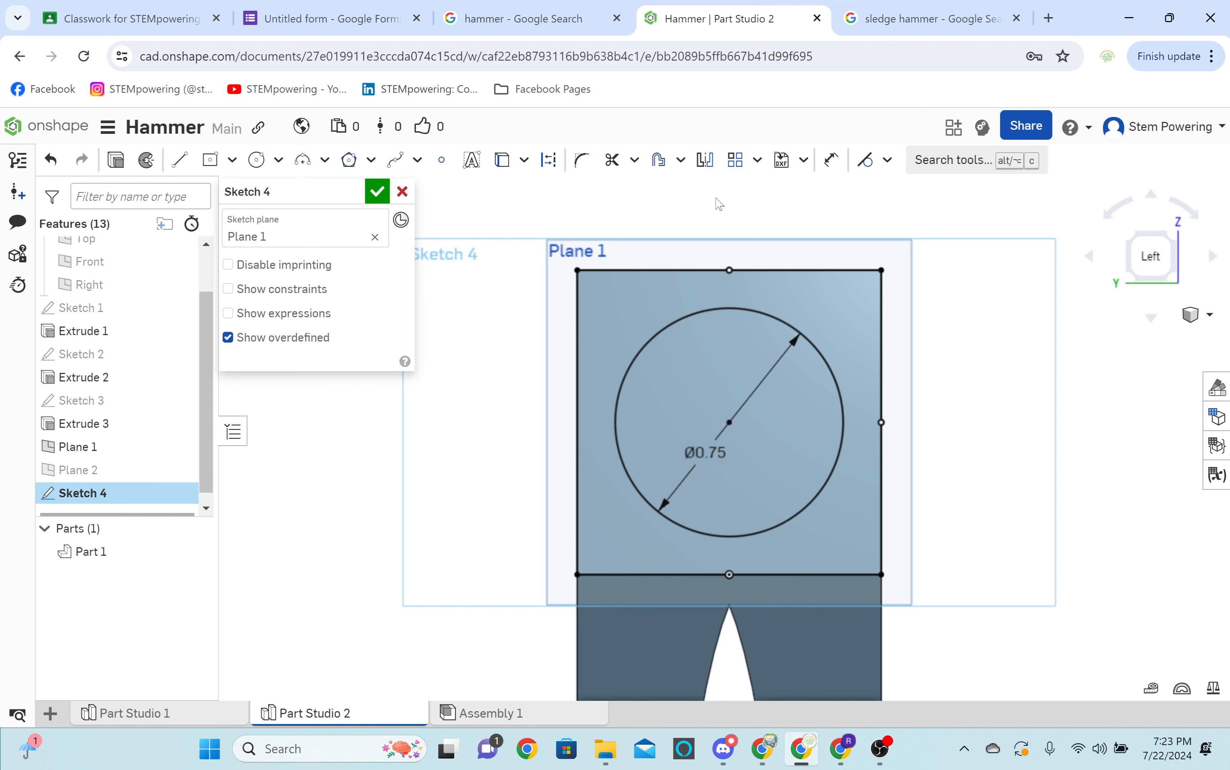
{"action": "right_click_drag", "start_coordinate": [719, 203], "coordinate": [815, 412]}
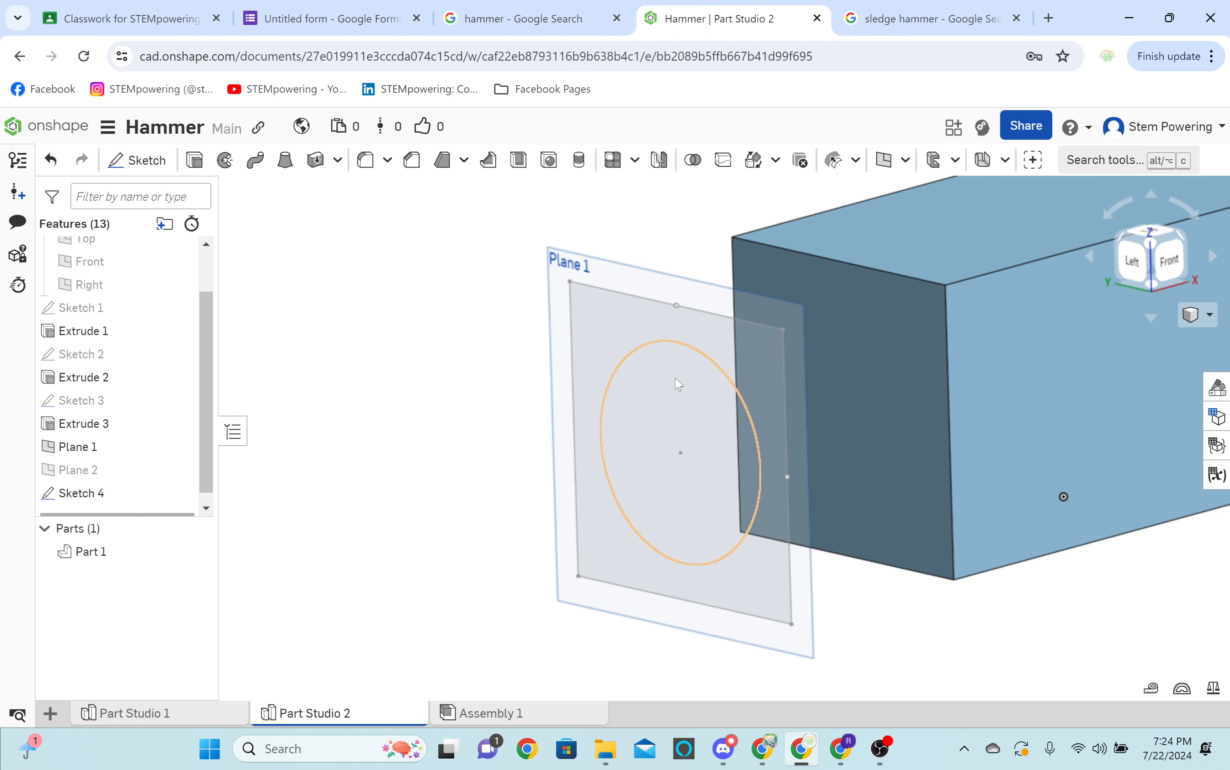
Try extruding the circle region on Plane 1, and switch to a new solid Loft feature instead.
{"action": "left_click", "coordinate": [679, 384]}
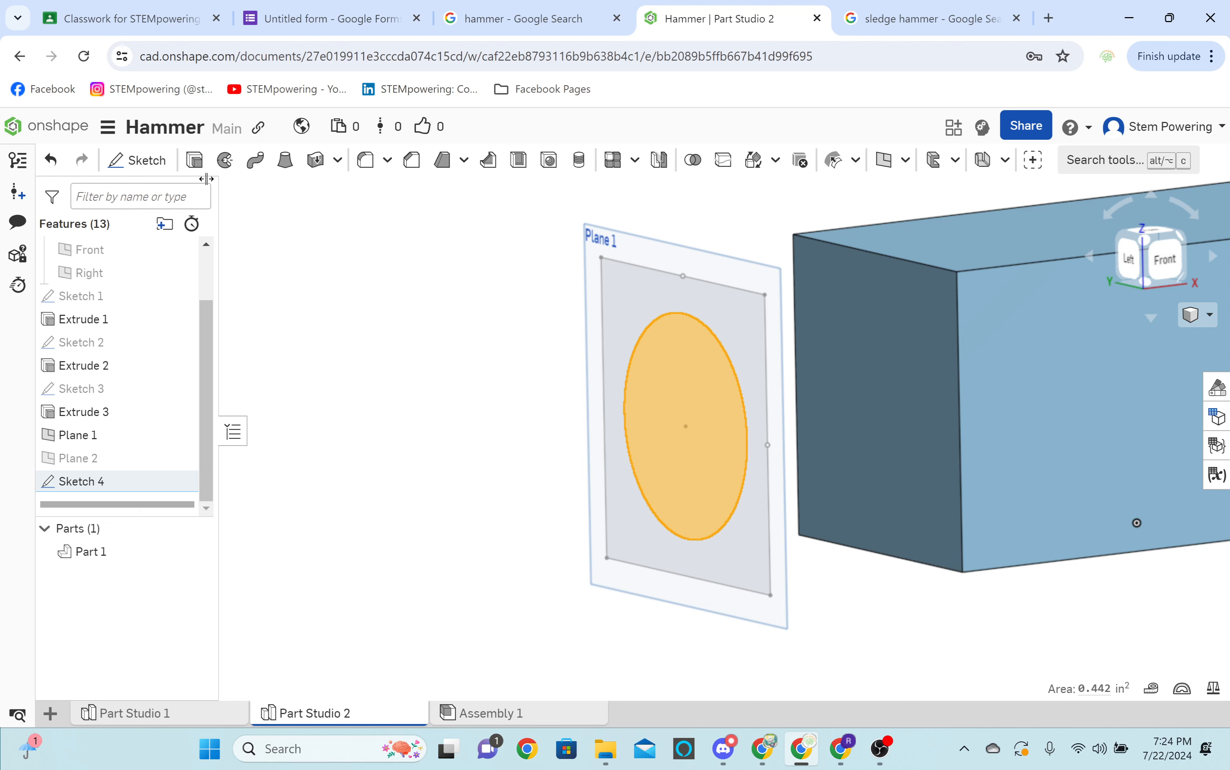
{"action": "left_click", "coordinate": [195, 160]}
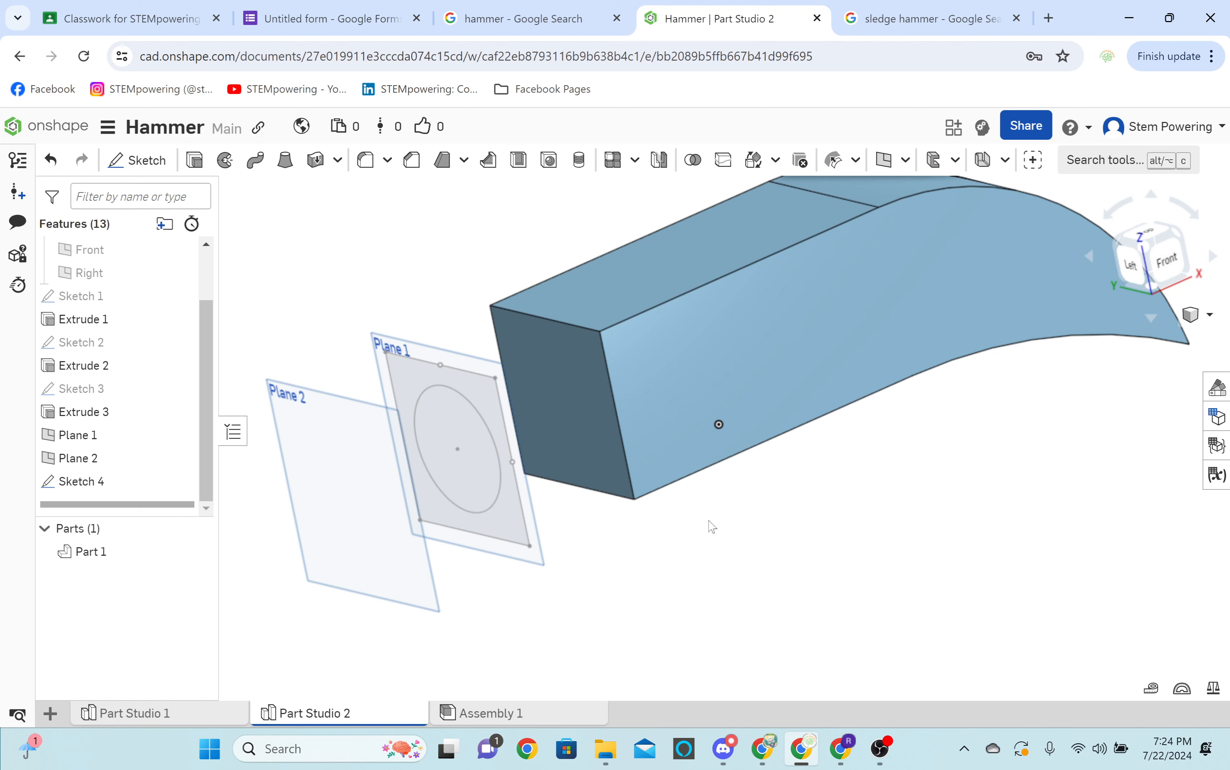
{"action": "left_click", "coordinate": [285, 160]}
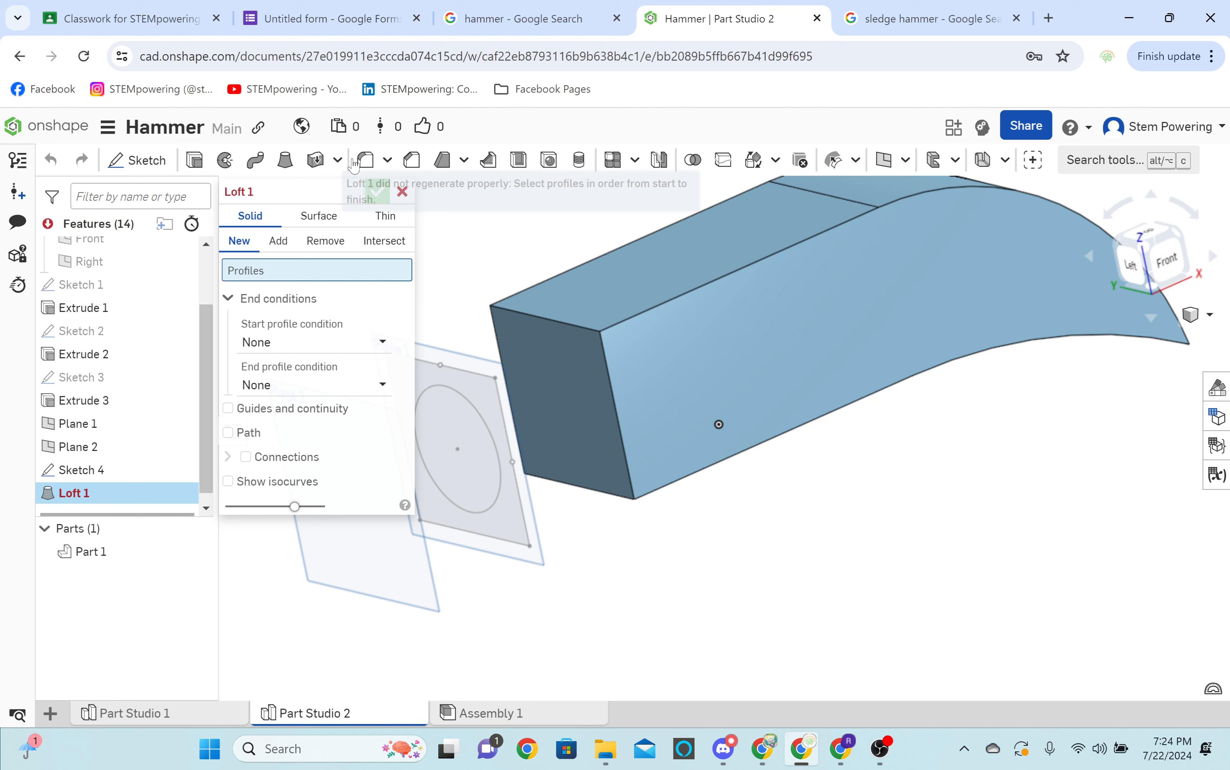
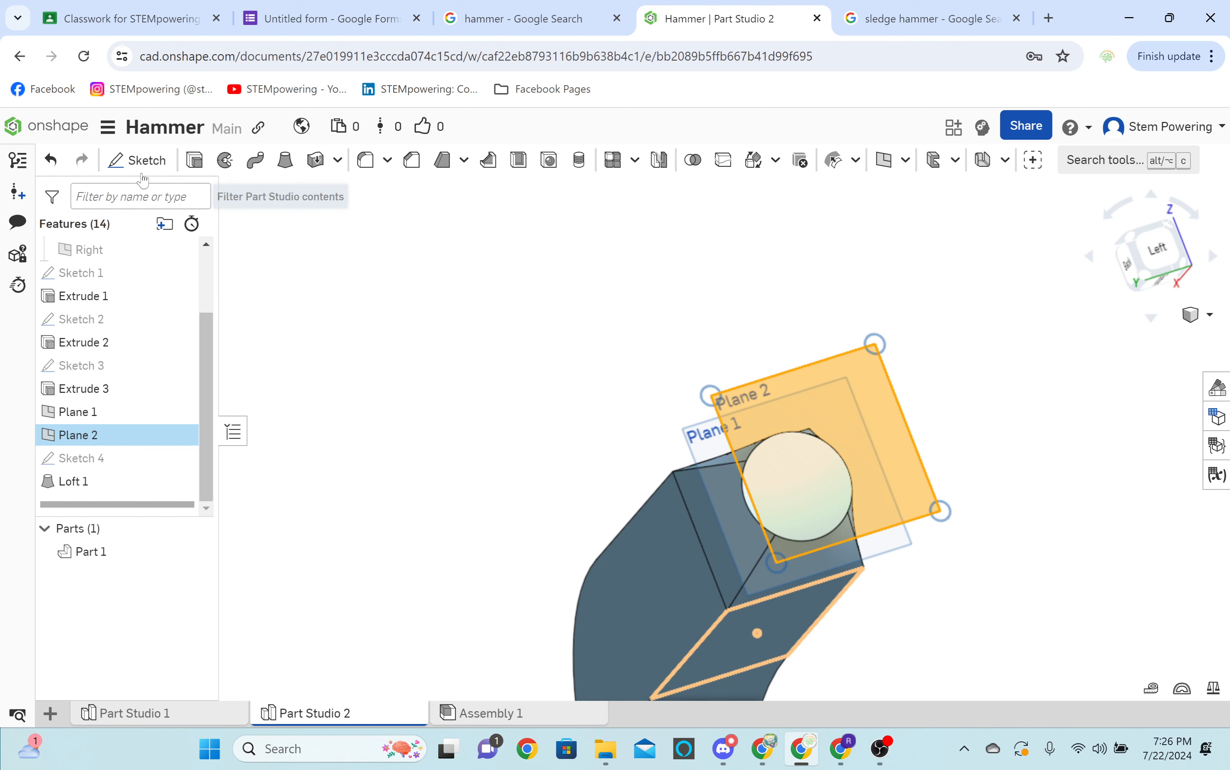
Sketch a circle as wide as the block on Plane 2, centred on the loft's round face, and loft it to that face, adding to Part 1.
{"action": "left_click", "coordinate": [141, 173]}
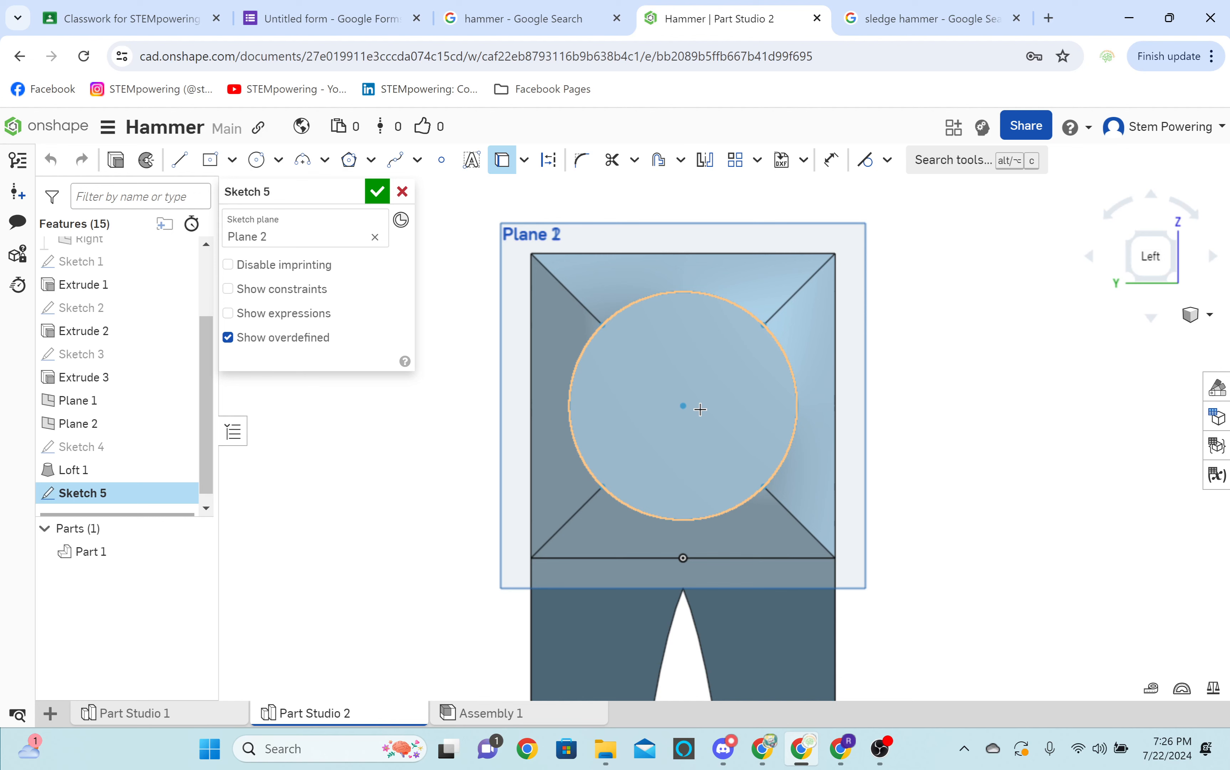
{"action": "left_click", "coordinate": [701, 409]}
{"action": "key", "text": "m"}
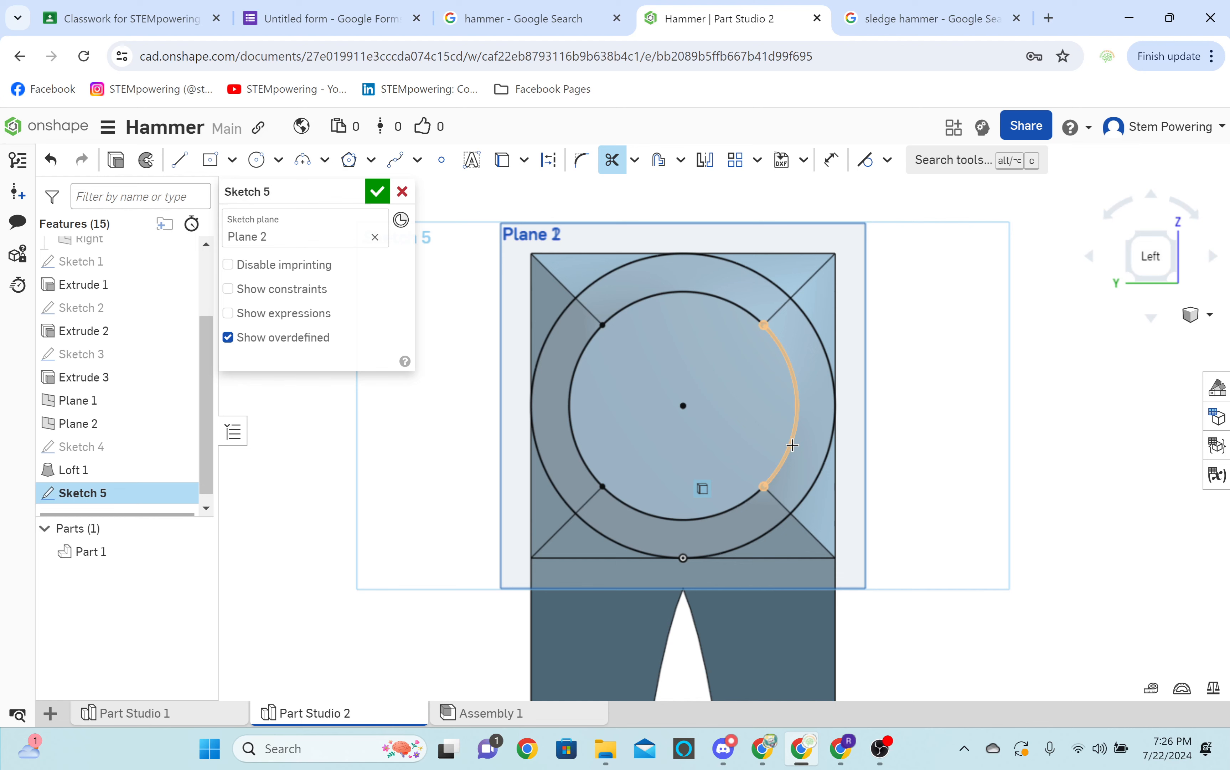
{"action": "left_click", "coordinate": [377, 191]}
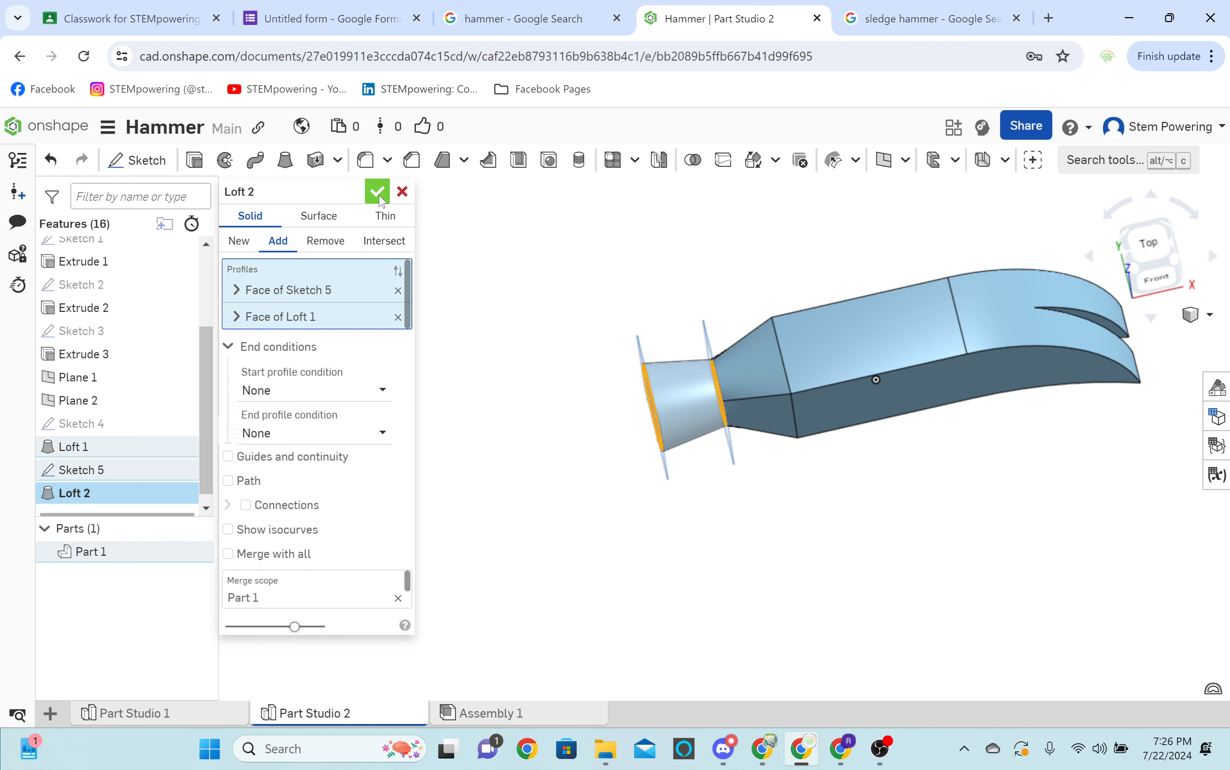
{"action": "left_click", "coordinate": [377, 192]}
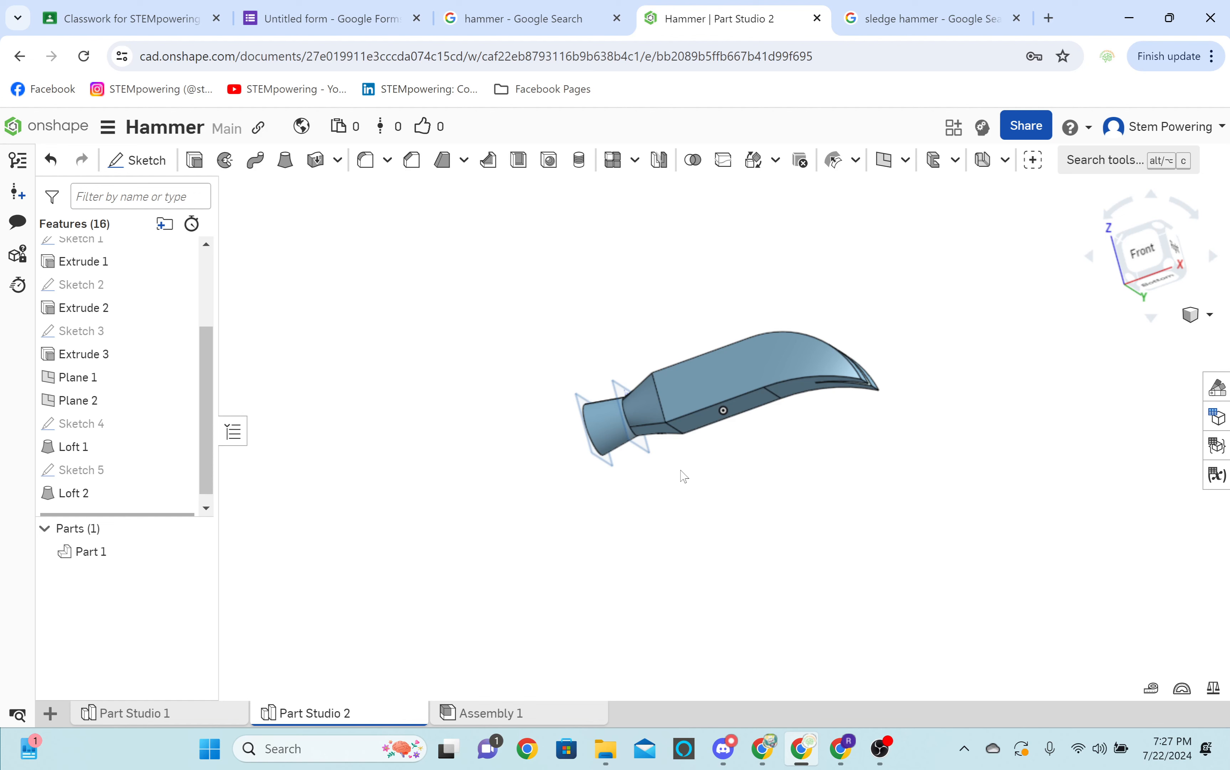
Check the 8 lb steel sledge hammer reference image again and return to the hammer model.
{"action": "key", "text": "ctrl+Tab"}
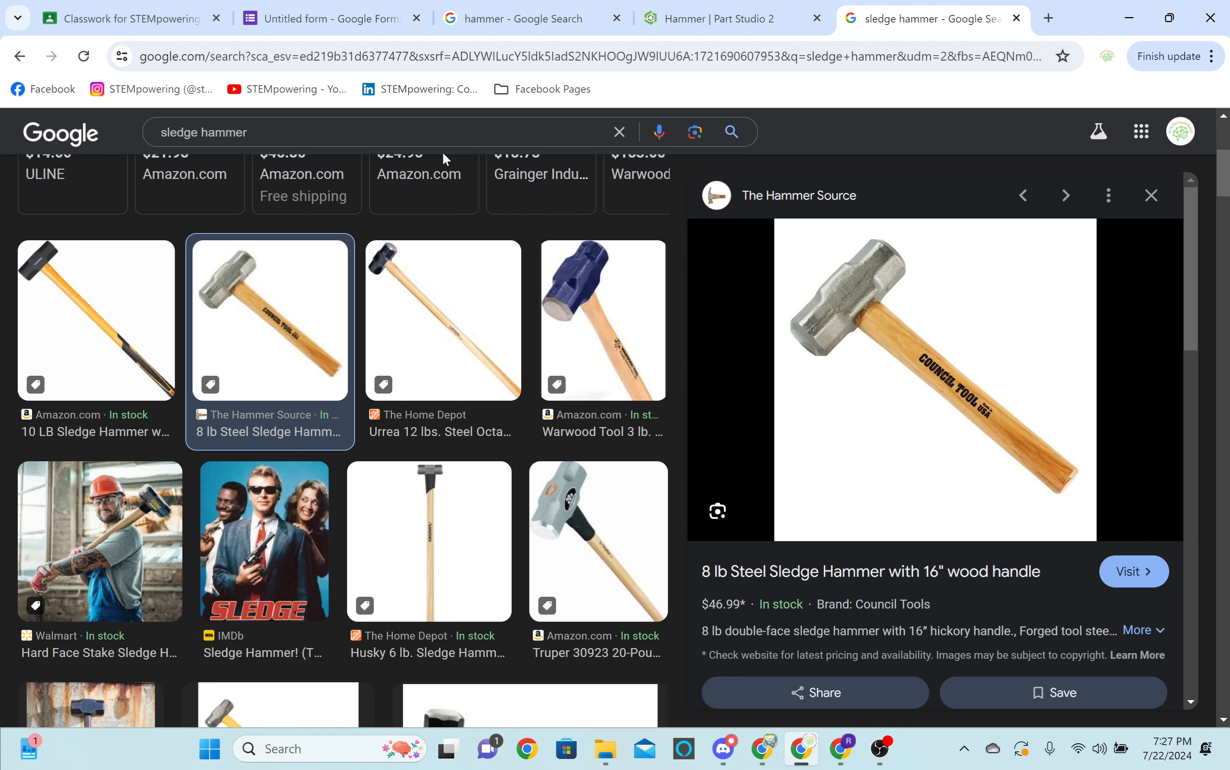
{"action": "key", "text": "ctrl+shift+Tab"}
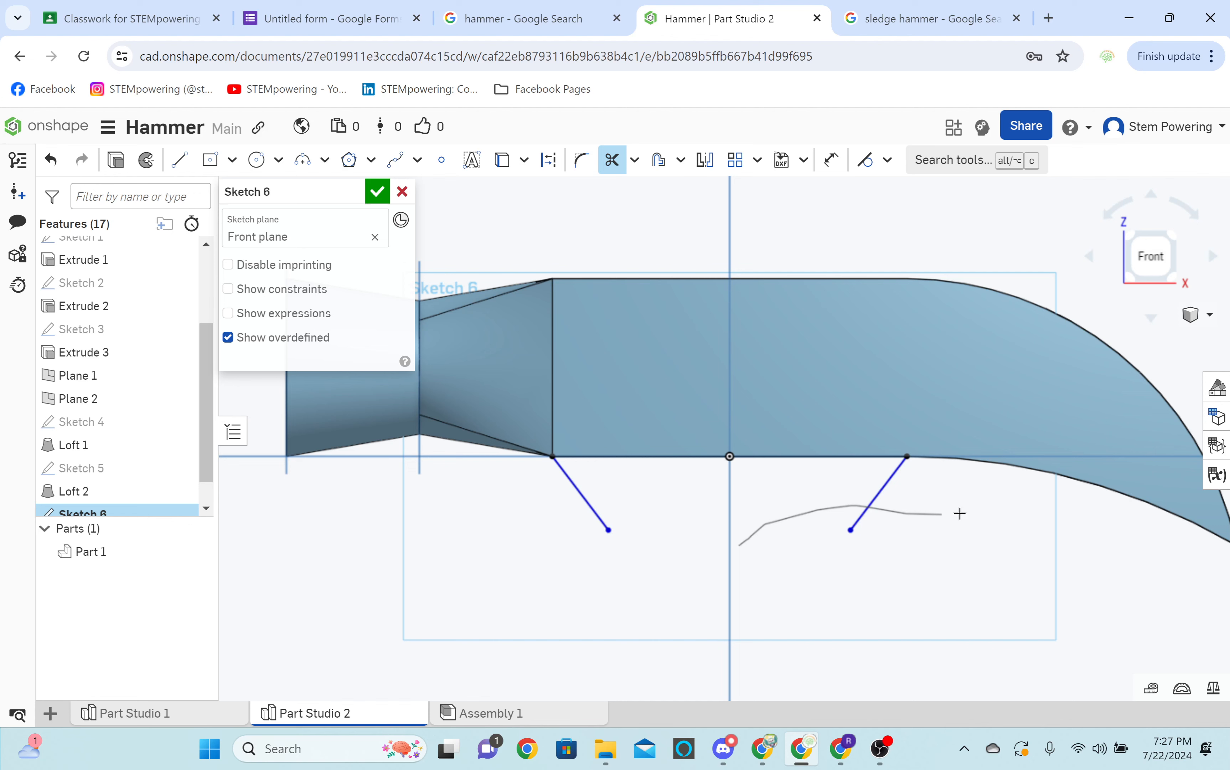
Redraw the slanted sides beneath the block on the Front plane as a trapezoid profile, using a vertical construction line through the origin.
{"action": "left_click_drag", "start_coordinate": [960, 514], "coordinate": [960, 514]}
{"action": "key", "text": "l"}
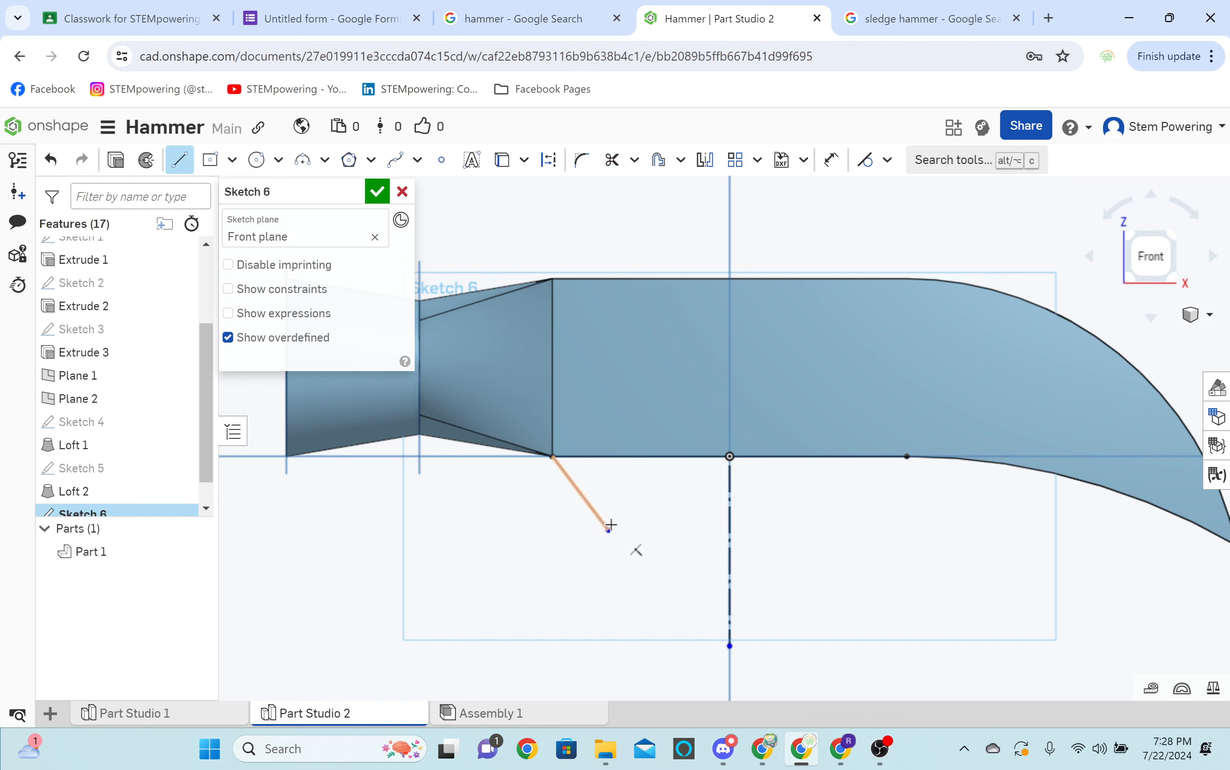
{"action": "left_click", "coordinate": [609, 529]}
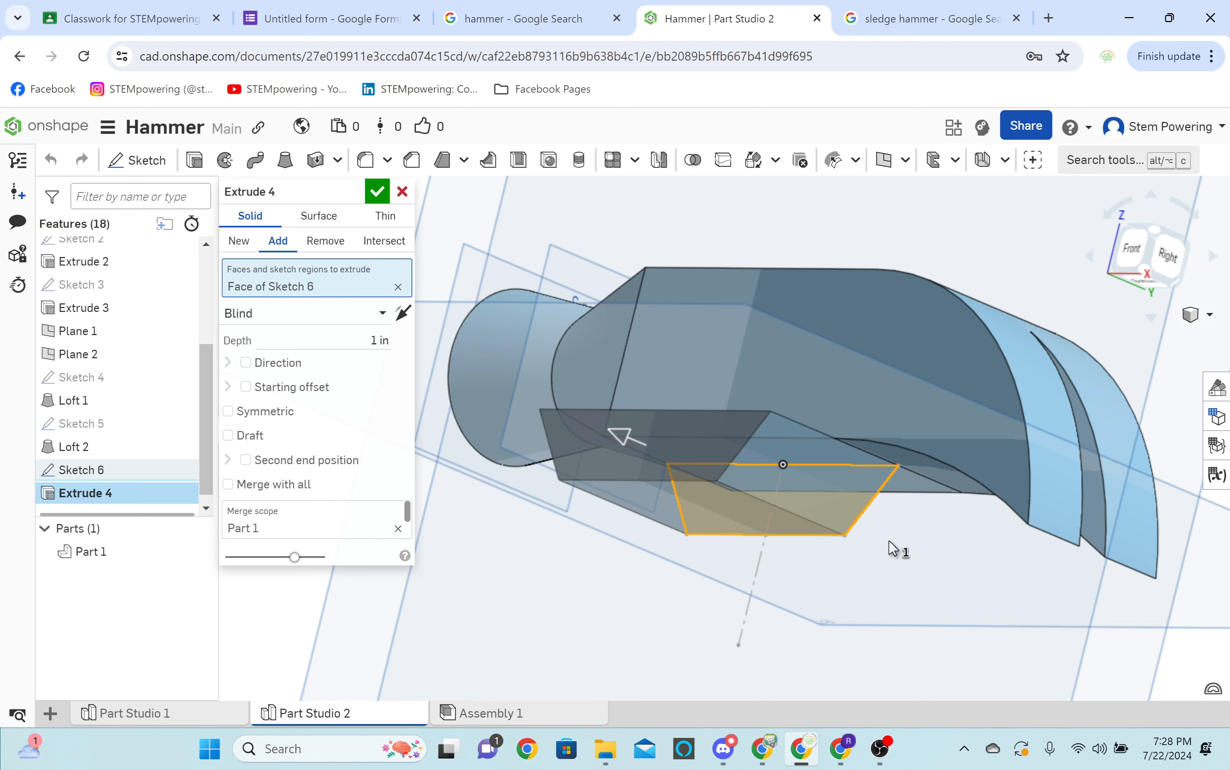
Extrude the trapezoid under the block, and extrude the circular handle profile 6.03 in downward from the head.
{"action": "right_click_drag", "start_coordinate": [890, 548], "coordinate": [479, 414]}
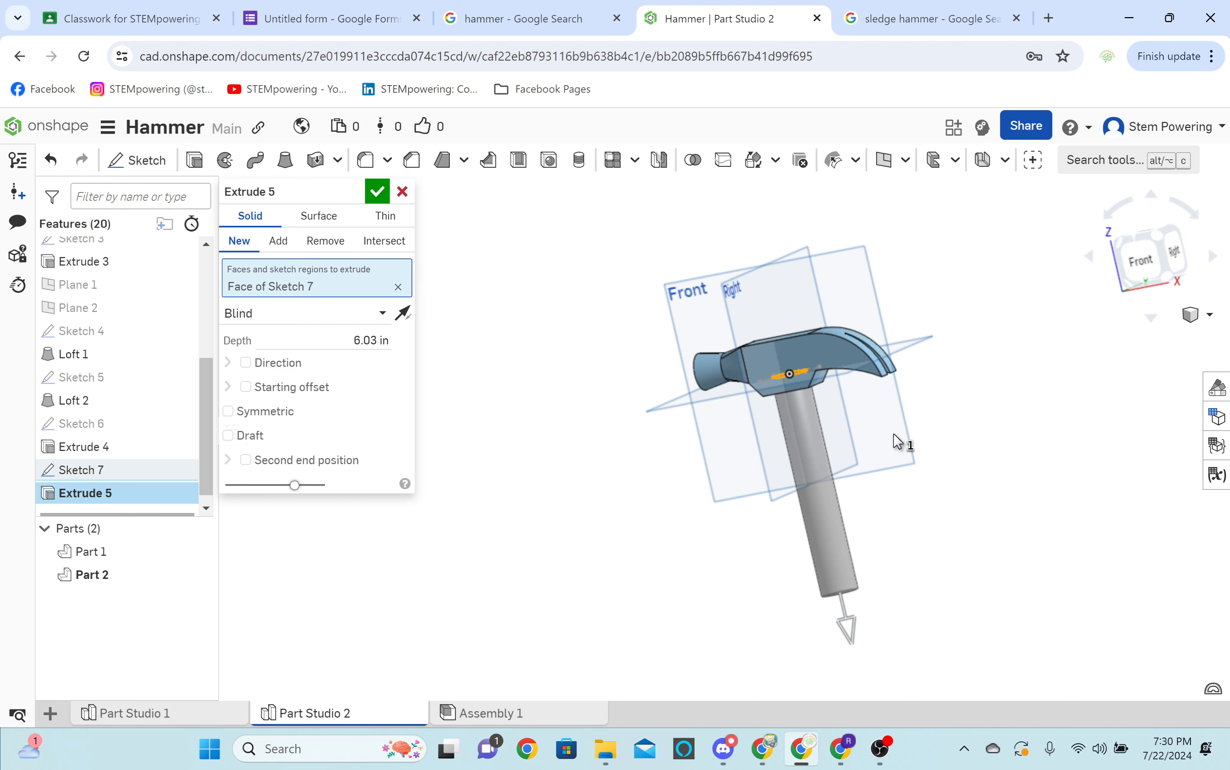
{"action": "scroll", "coordinate": [899, 442], "scroll_direction": "up", "scroll_amount": 5}
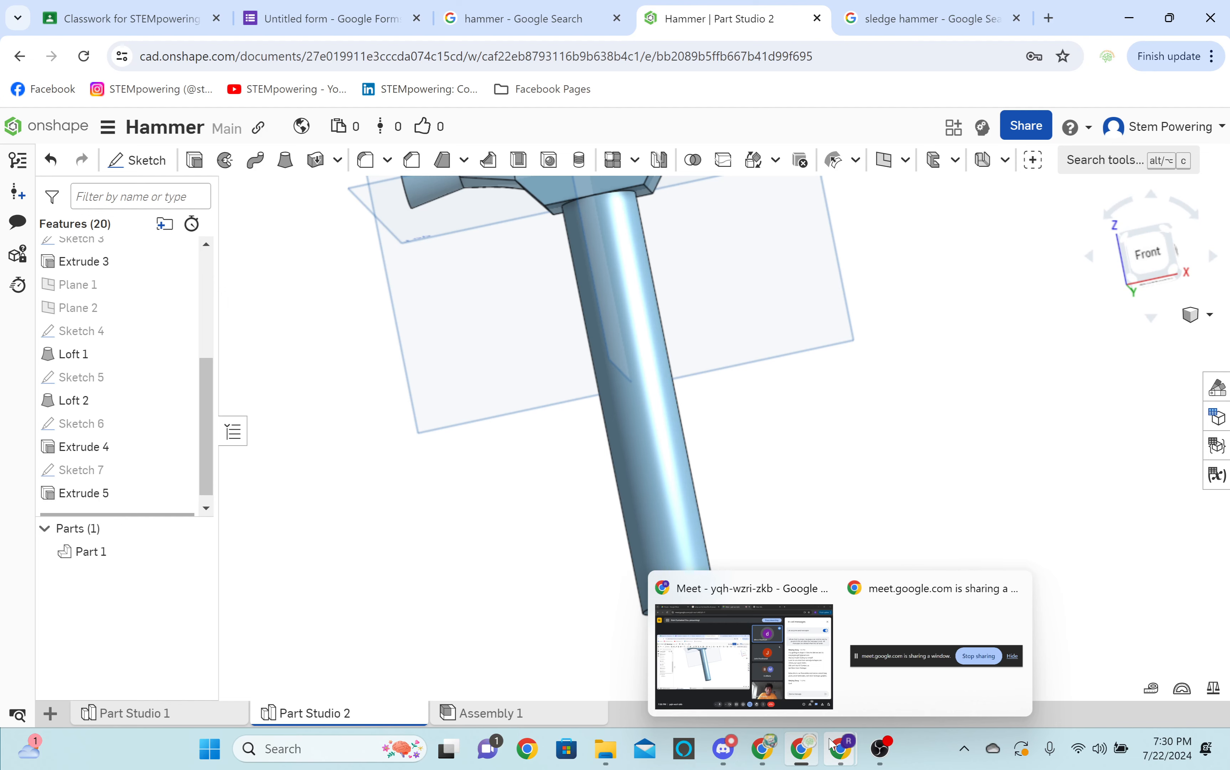
Switch to the Google Meet call and close the in-call messages.
{"action": "mouse_move", "coordinate": [797, 681]}
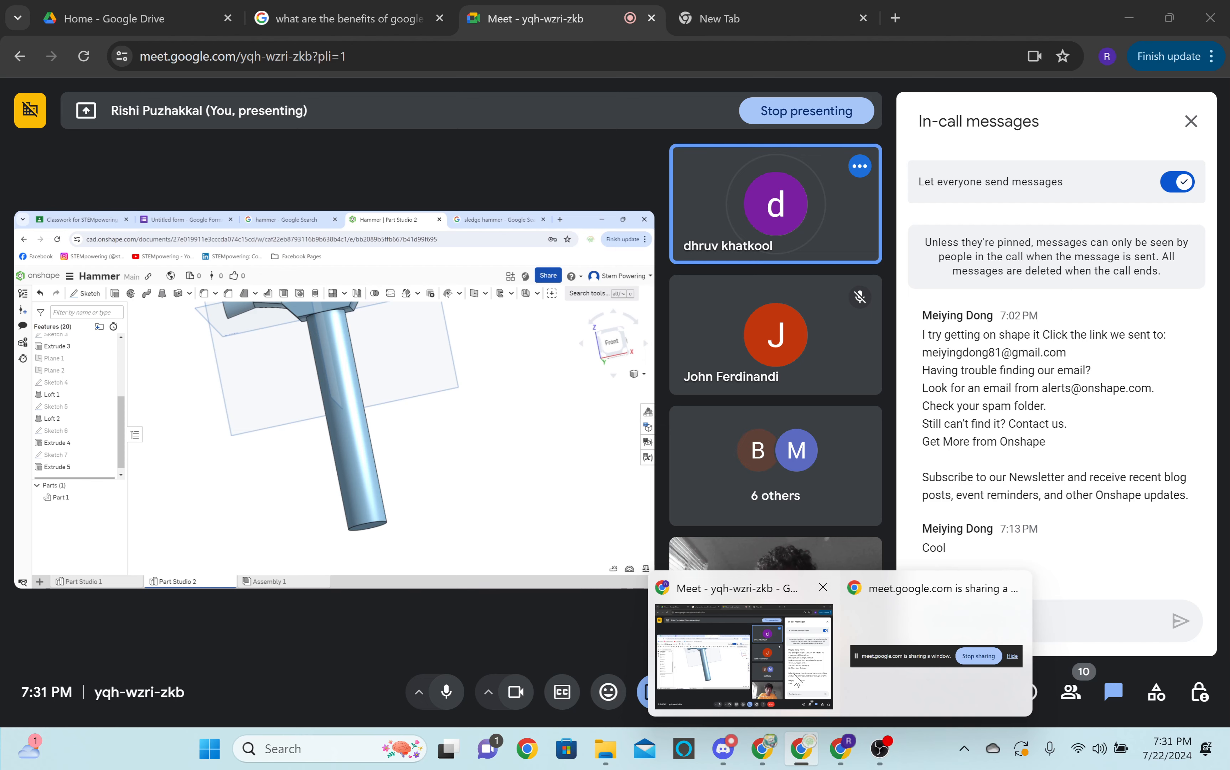
{"action": "left_click", "coordinate": [797, 680]}
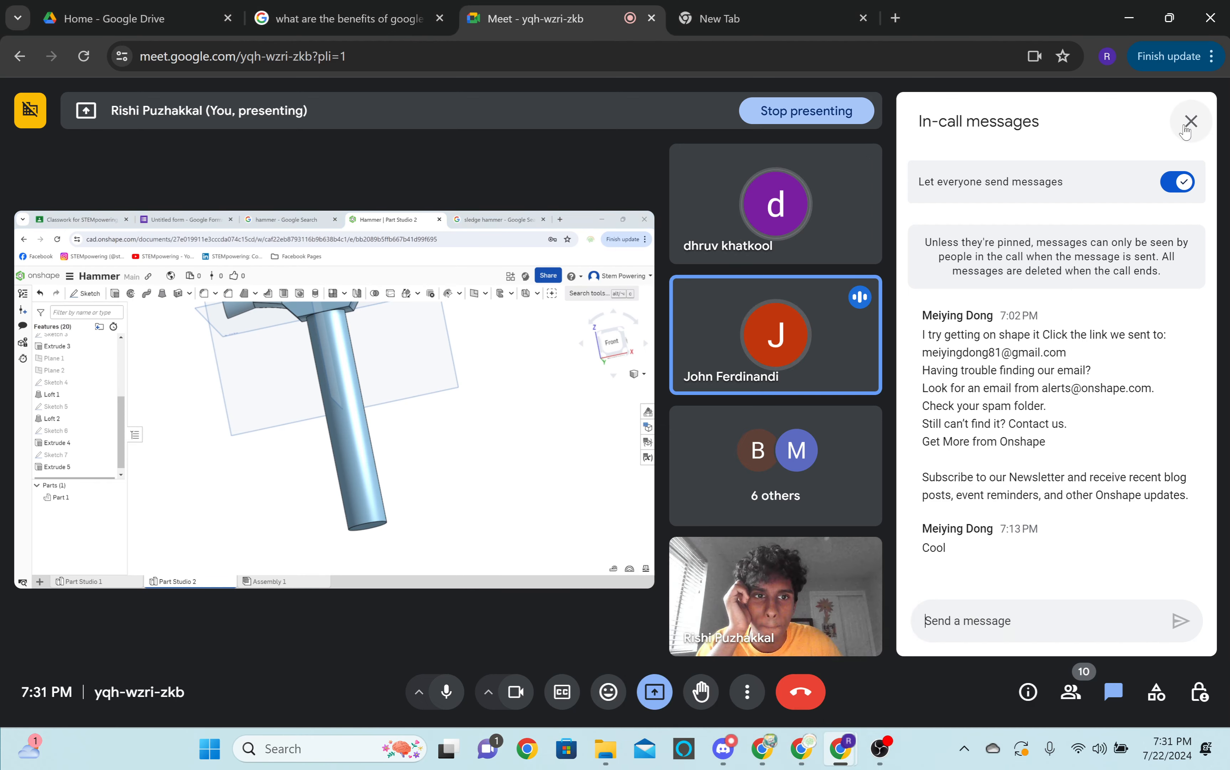
{"action": "left_click", "coordinate": [1190, 122]}
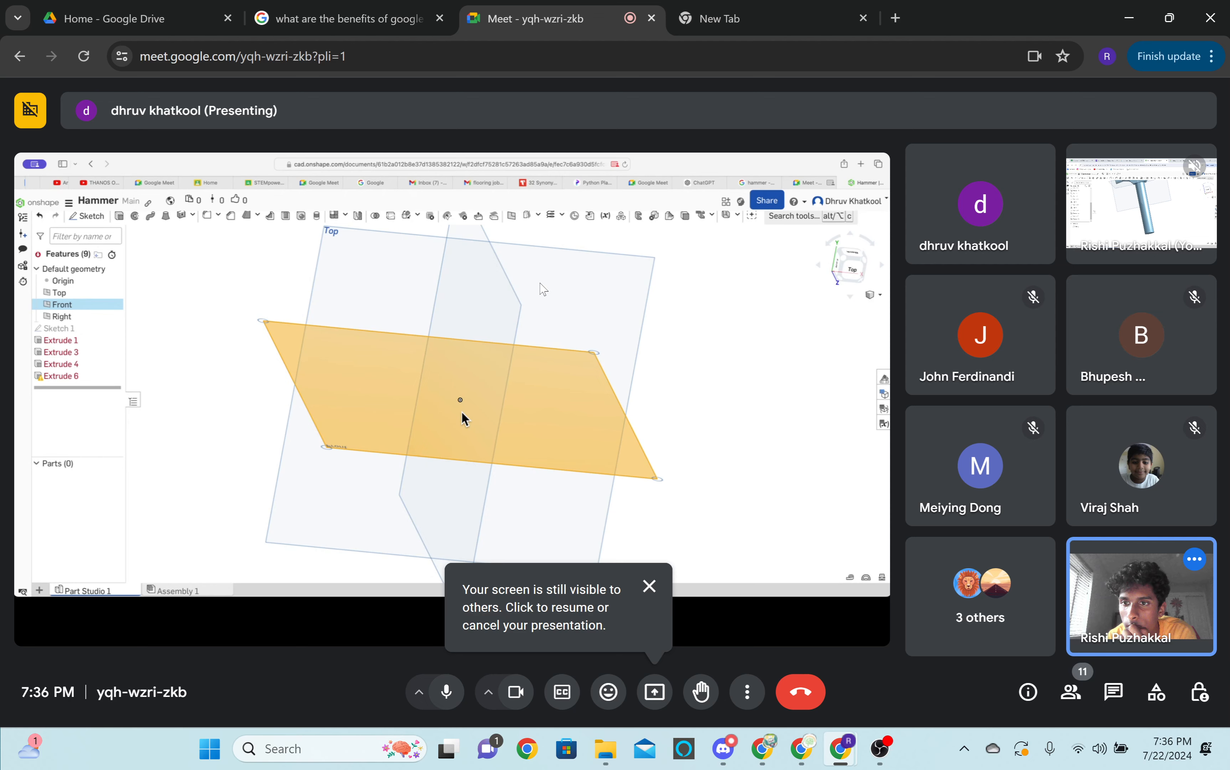
Return to the hammer model in Onshape and add a wider cylindrical sleeve from a circle sketched on the handle's free end face.
{"action": "left_click", "coordinate": [802, 749]}
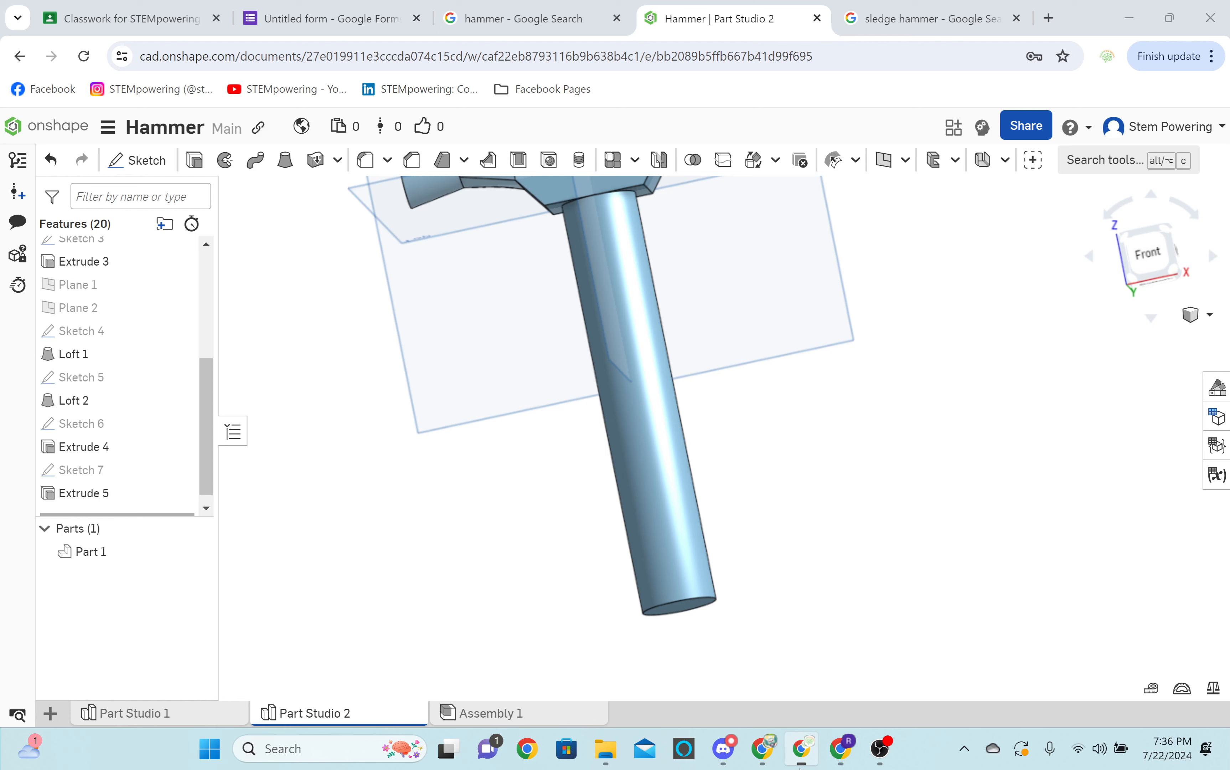
{"action": "scroll", "coordinate": [657, 465], "scroll_direction": "down", "scroll_amount": 5}
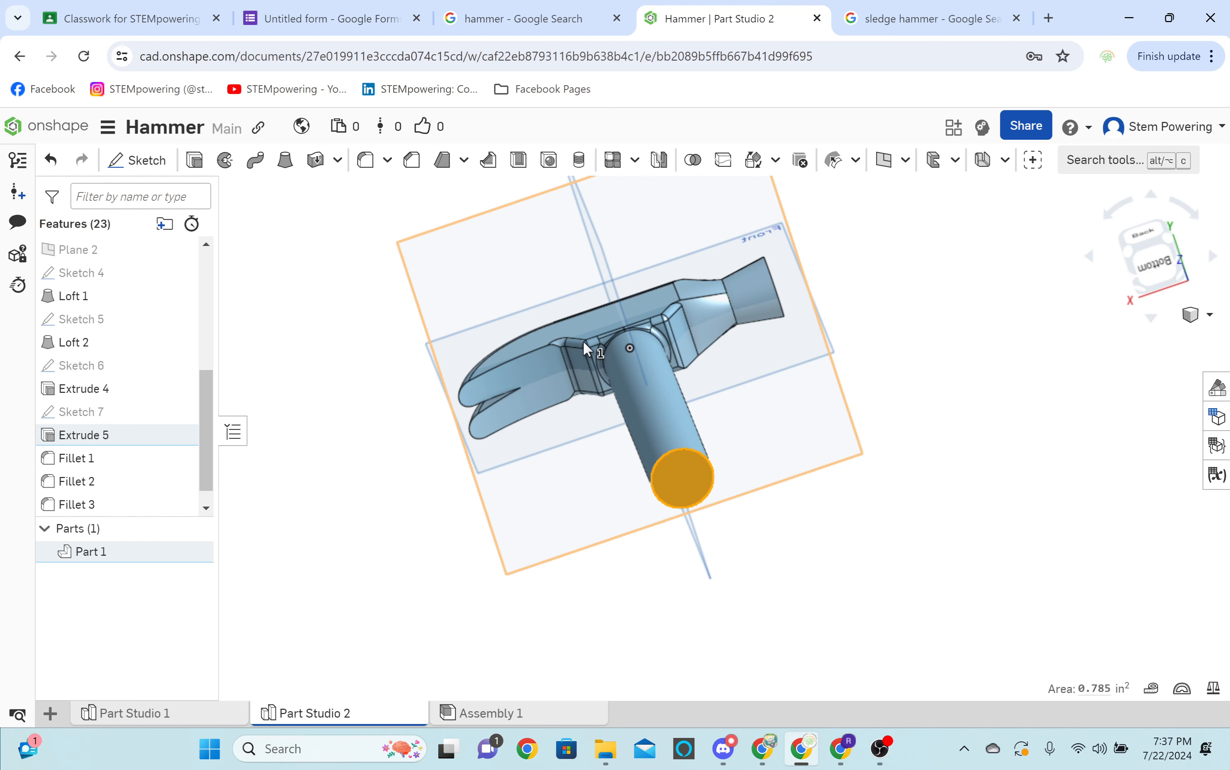
{"action": "key", "text": "shift+s"}
{"action": "key", "text": "c"}
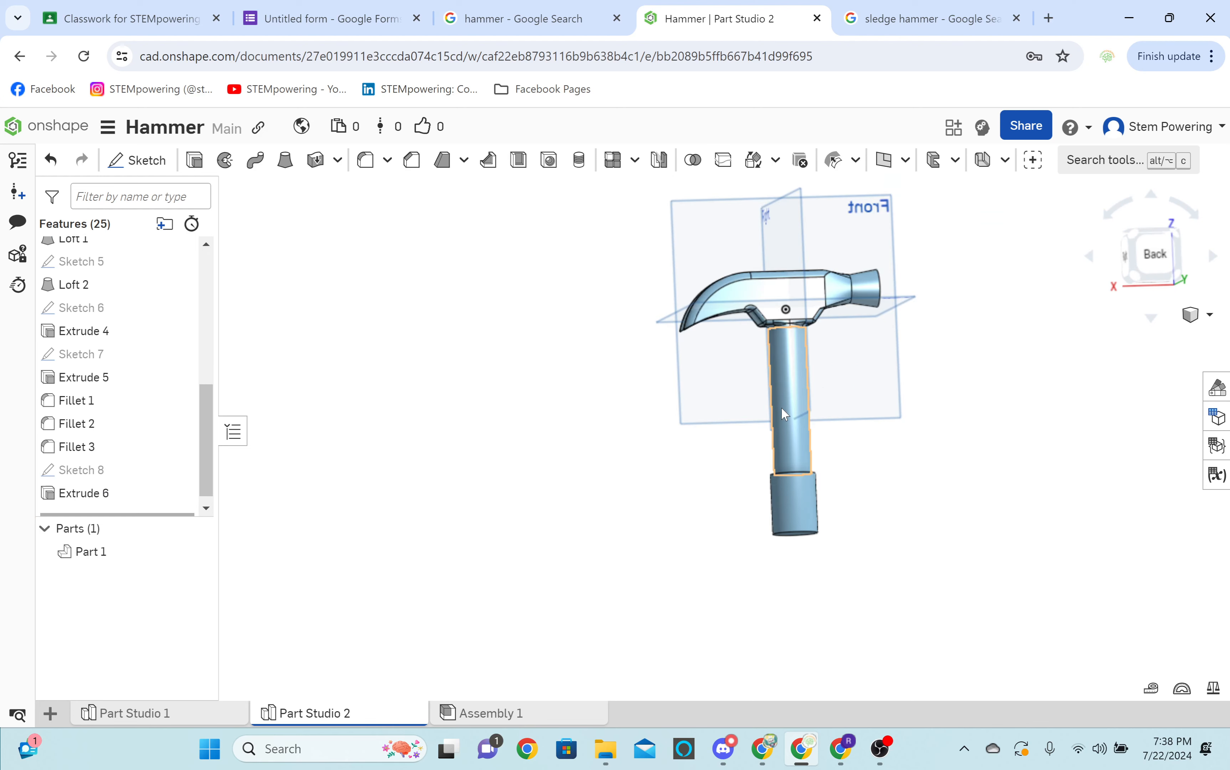
{"action": "right_click_drag", "start_coordinate": [781, 409], "coordinate": [795, 476]}
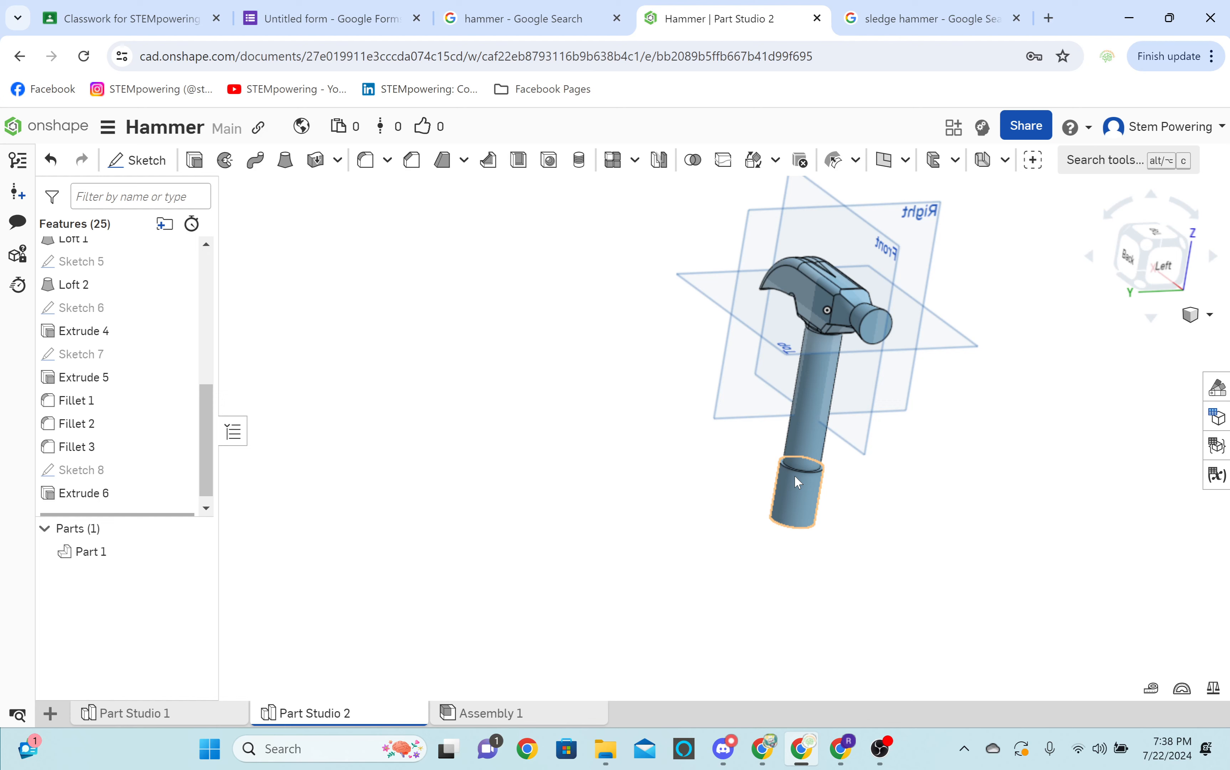
{"action": "scroll", "coordinate": [794, 474], "scroll_direction": "down", "scroll_amount": 3}
{"action": "right_click_drag", "start_coordinate": [795, 475], "coordinate": [793, 447]}
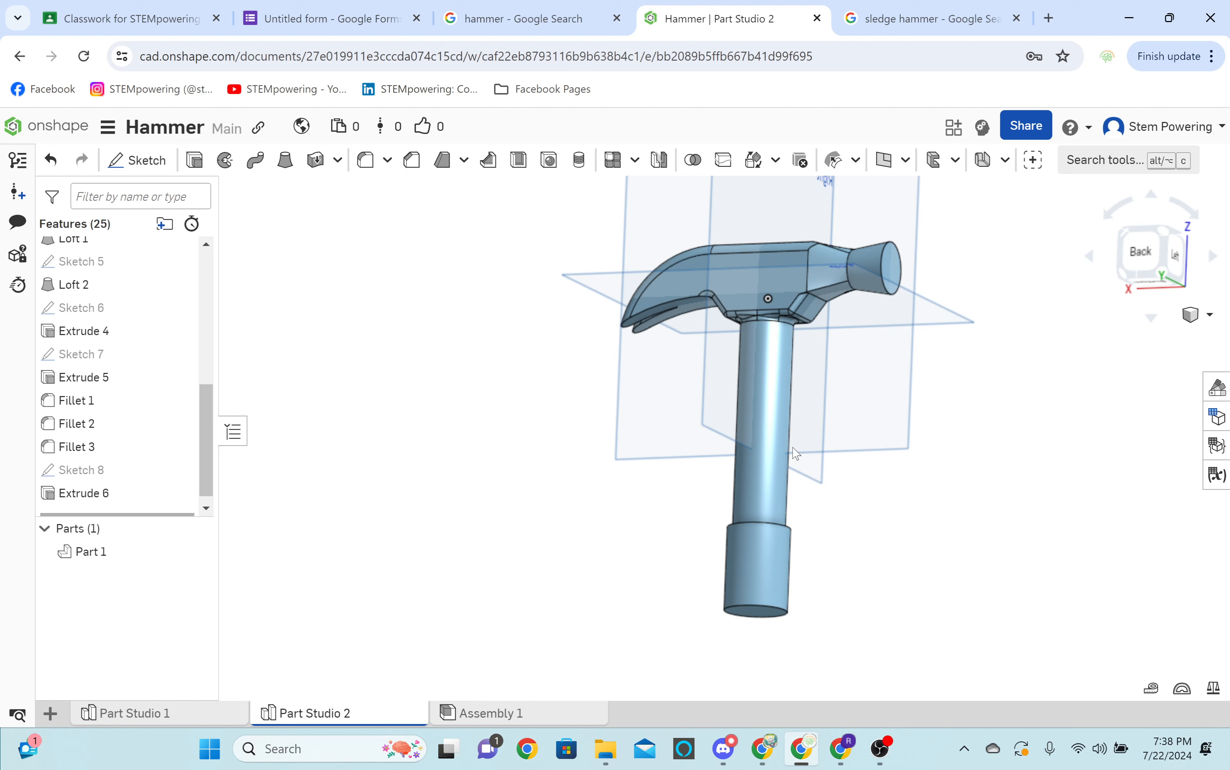
{"action": "right_click_drag", "start_coordinate": [796, 452], "coordinate": [893, 529]}
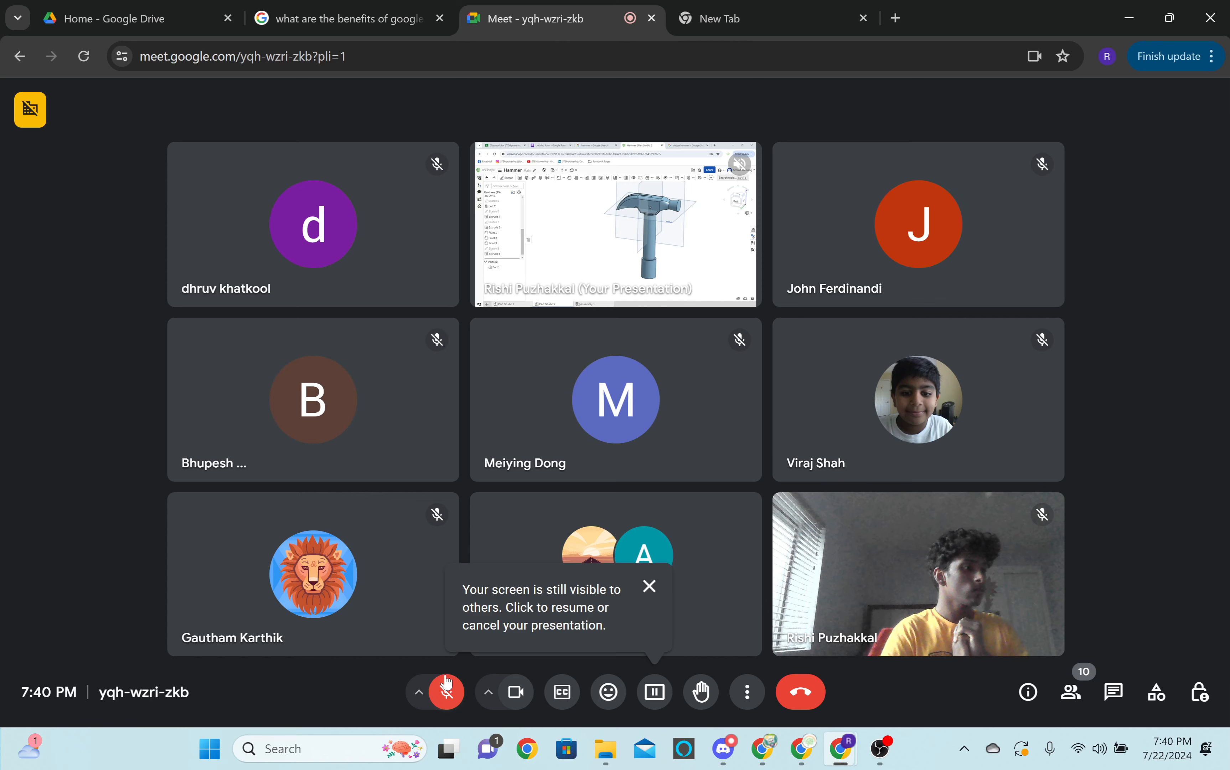
Turn off the Google Meet camera and mute Audio Input Capture in OBS for the break, and turn the camera back on.
{"action": "left_click", "coordinate": [516, 692]}
{"action": "left_click", "coordinate": [880, 749]}
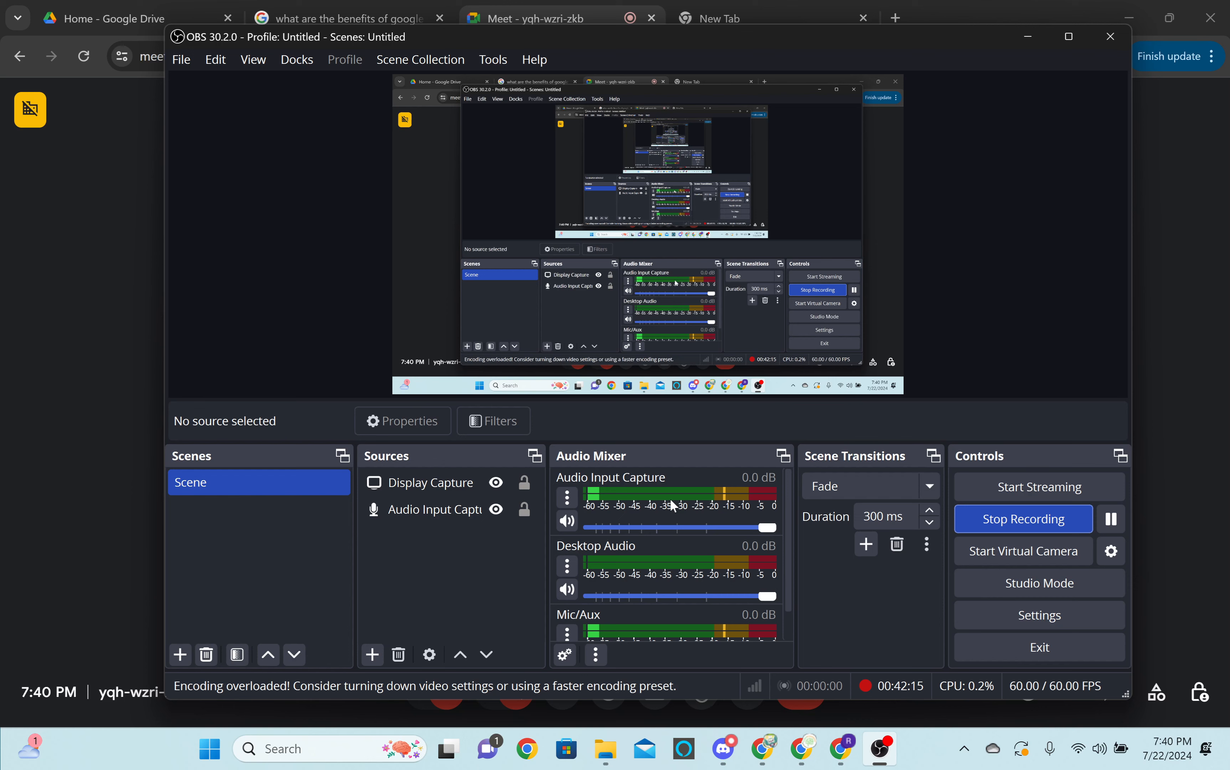
{"action": "left_click", "coordinate": [566, 520]}
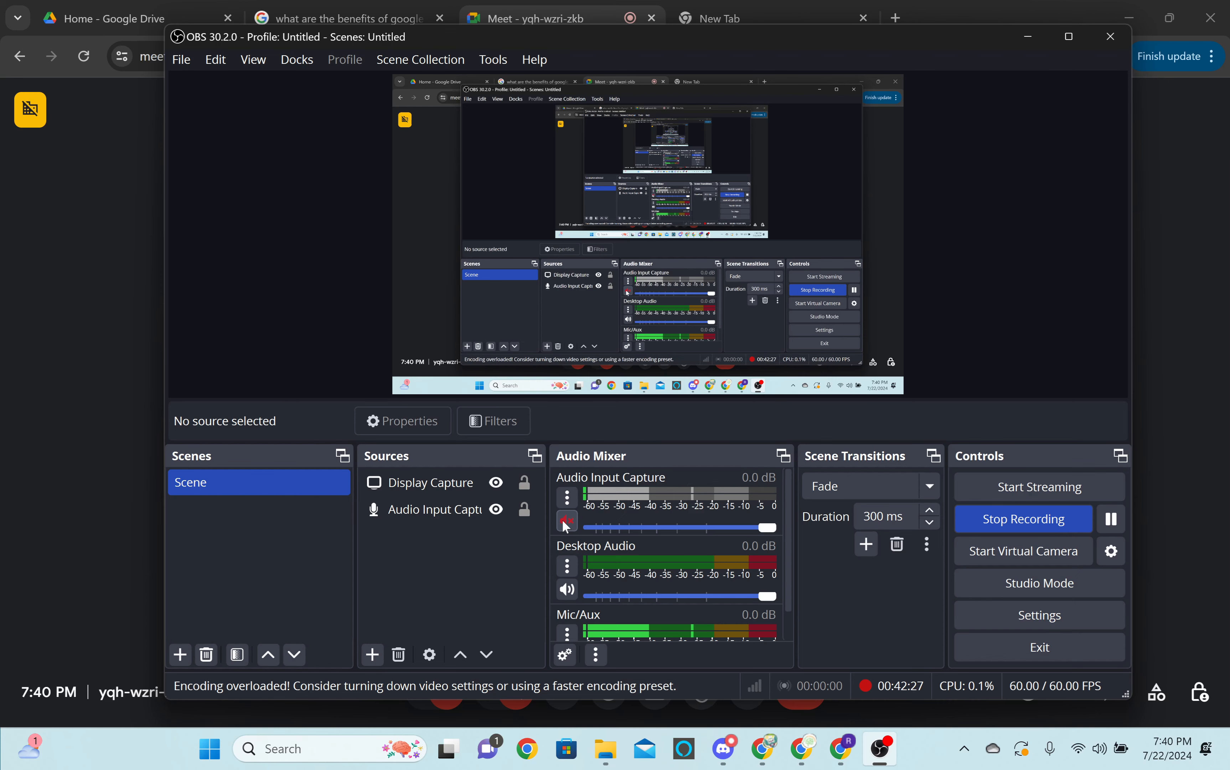
{"action": "left_click", "coordinate": [1217, 391]}
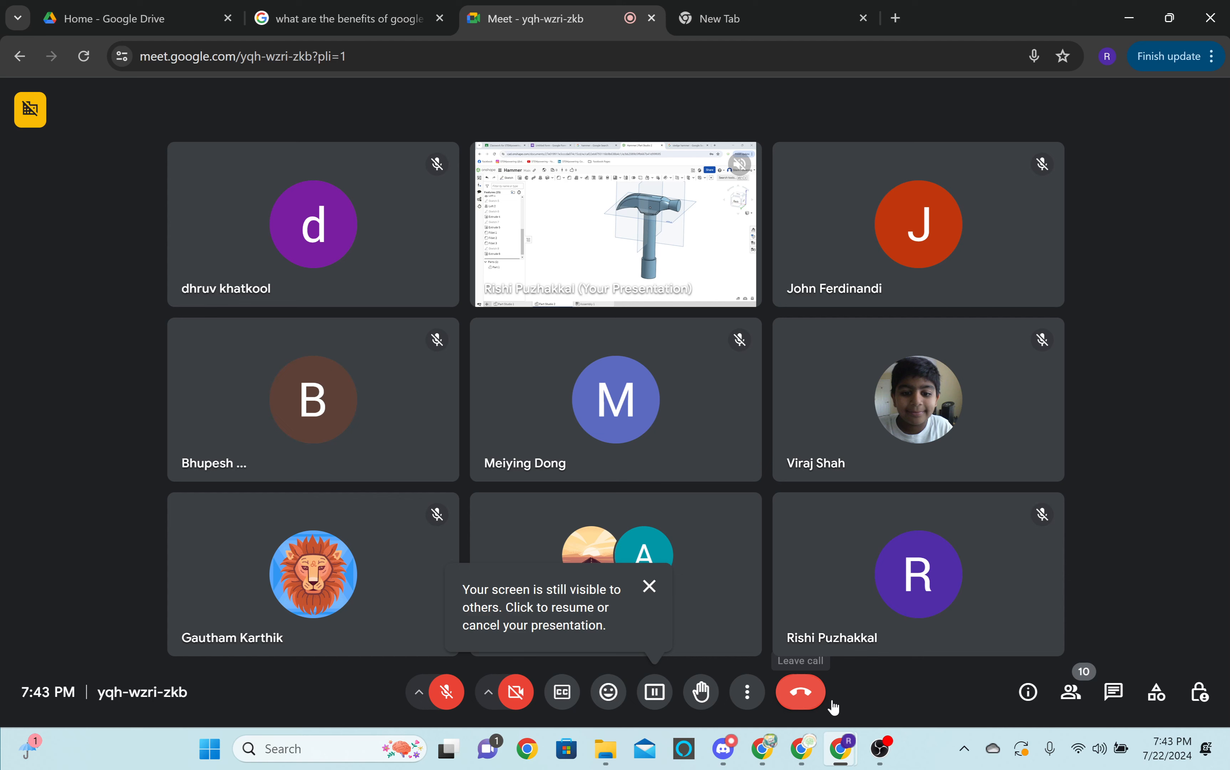
{"action": "left_click", "coordinate": [528, 691]}
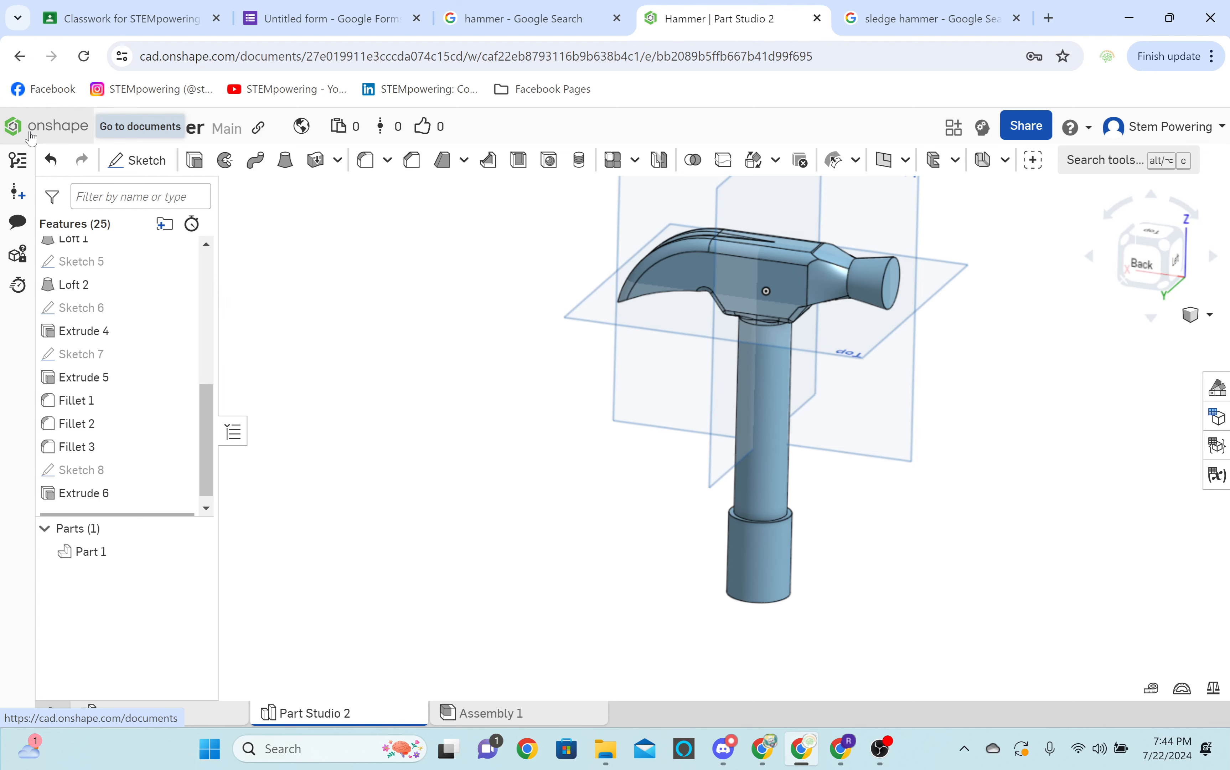
Create a new Onshape document named Testing and start a sketch on the Top plane.
{"action": "left_click", "coordinate": [31, 138]}
{"action": "left_click", "coordinate": [42, 212]}
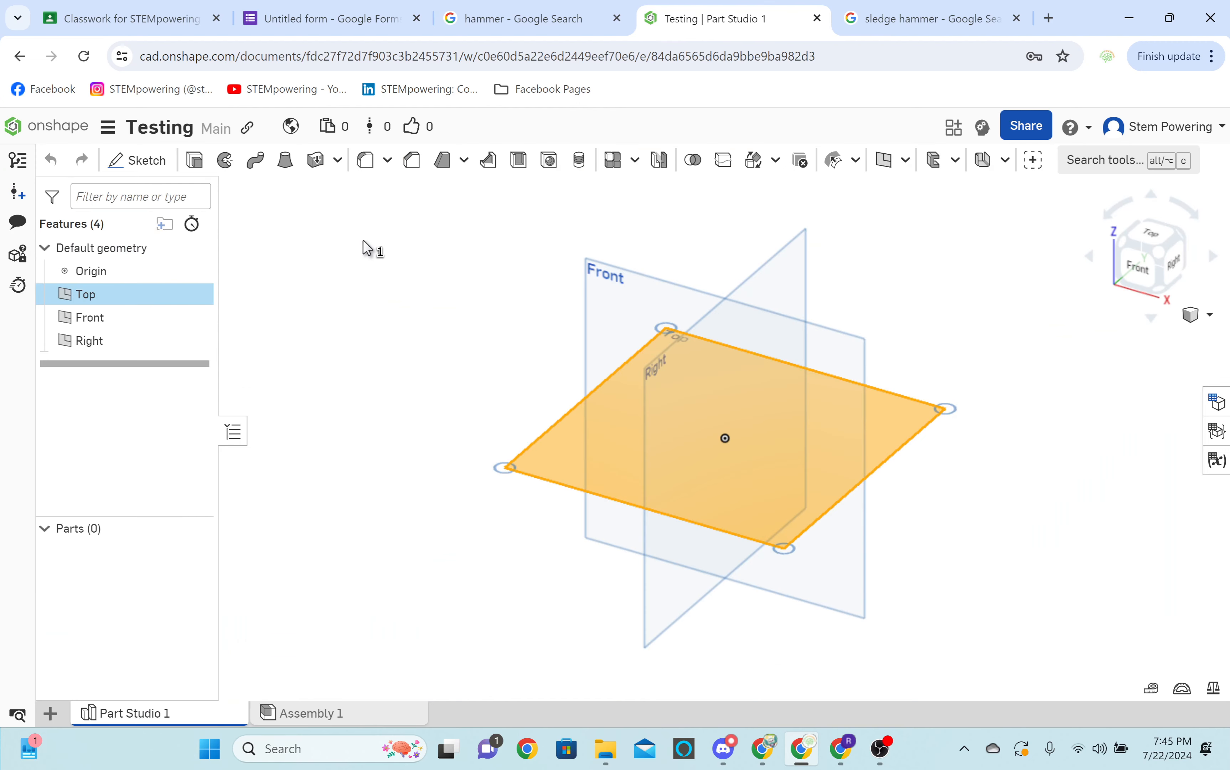
{"action": "key", "text": "shift+s"}
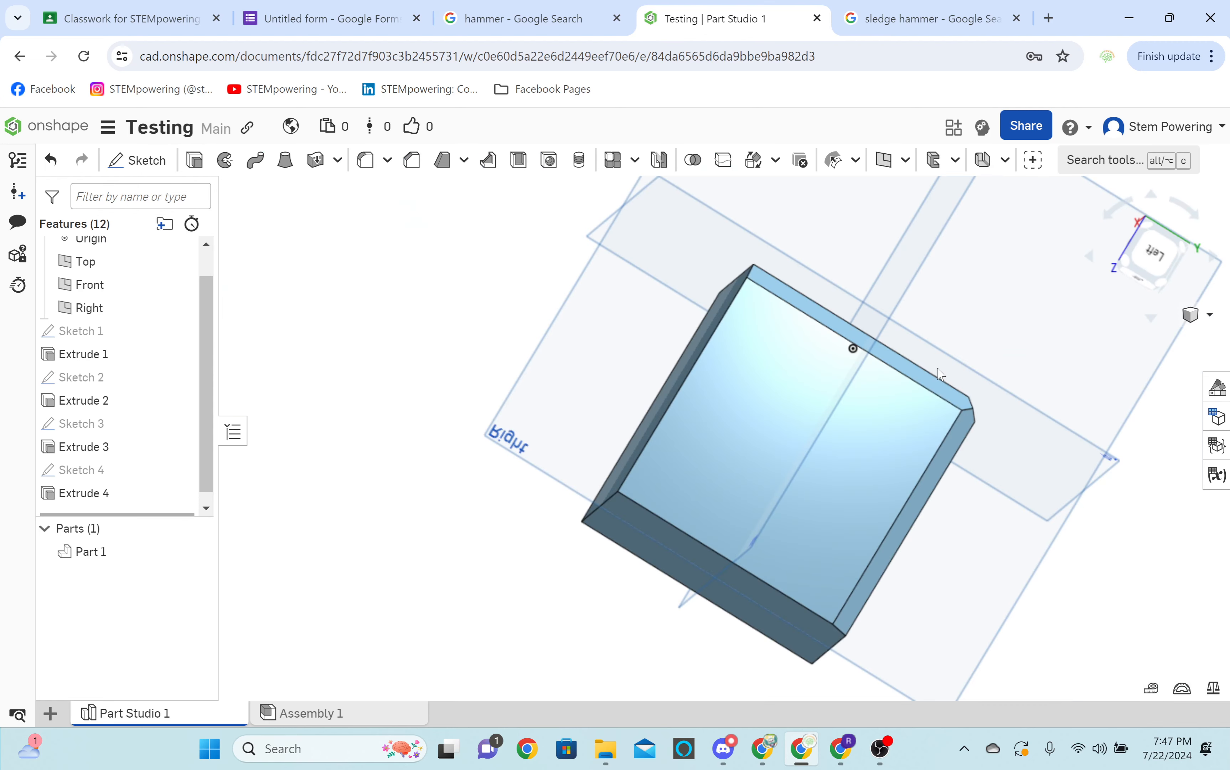
Chamfer an edge at the corner of the block with bevelled sides.
{"action": "right_click_drag", "start_coordinate": [938, 370], "coordinate": [889, 362]}
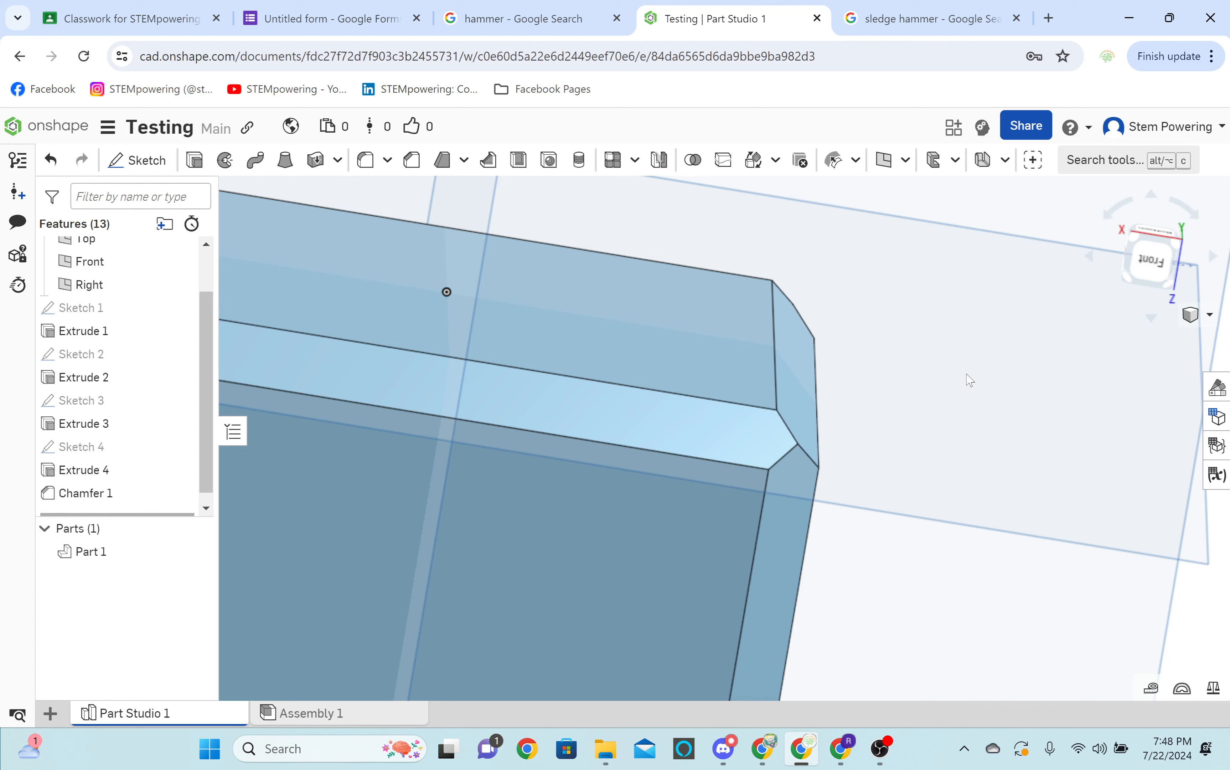
{"action": "right_click_drag", "start_coordinate": [966, 374], "coordinate": [532, 461]}
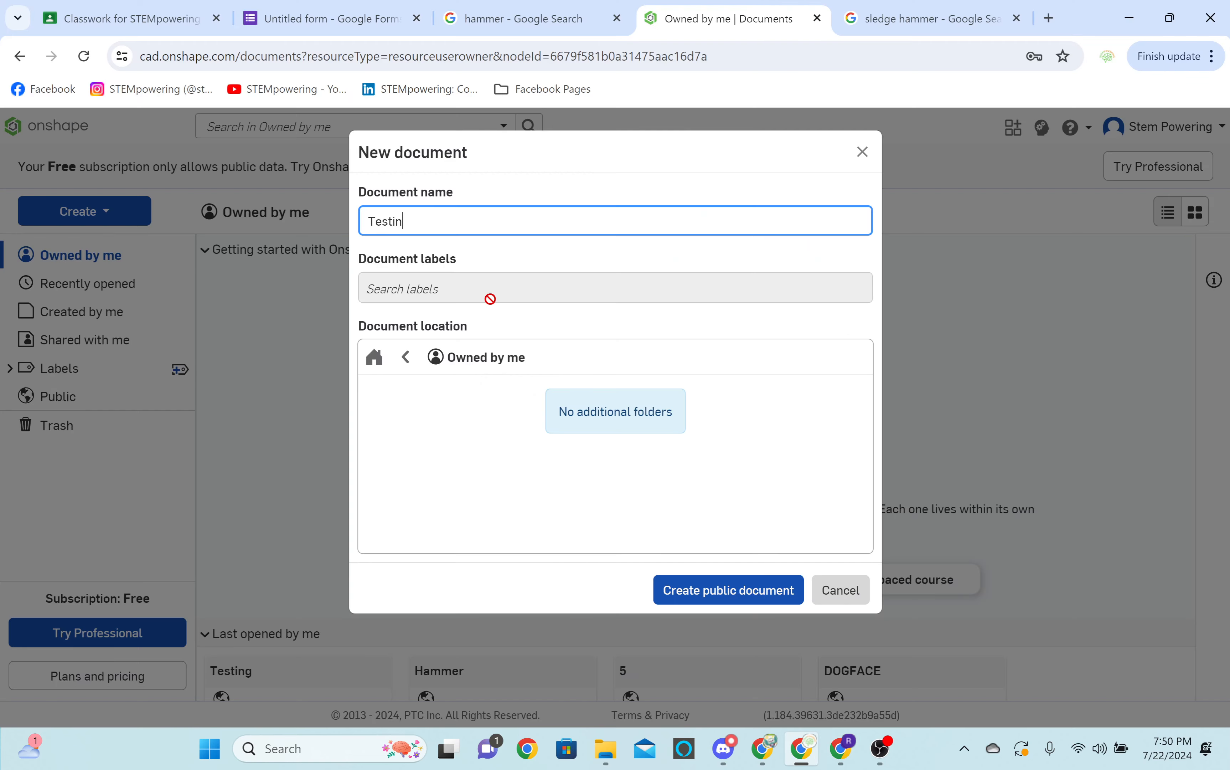
Check the Testing 2 document in Onshape and return to the Google Meet call.
{"action": "type", "text": "g"}
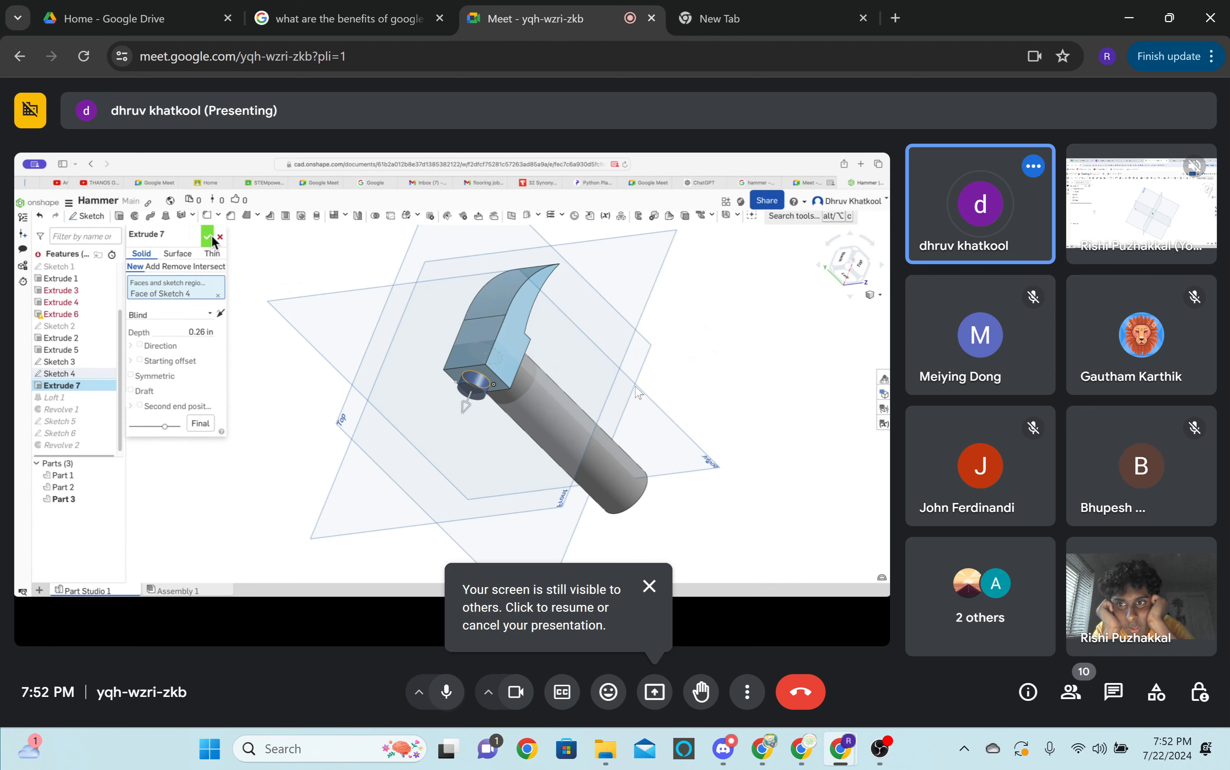
{"action": "left_click", "coordinate": [802, 749]}
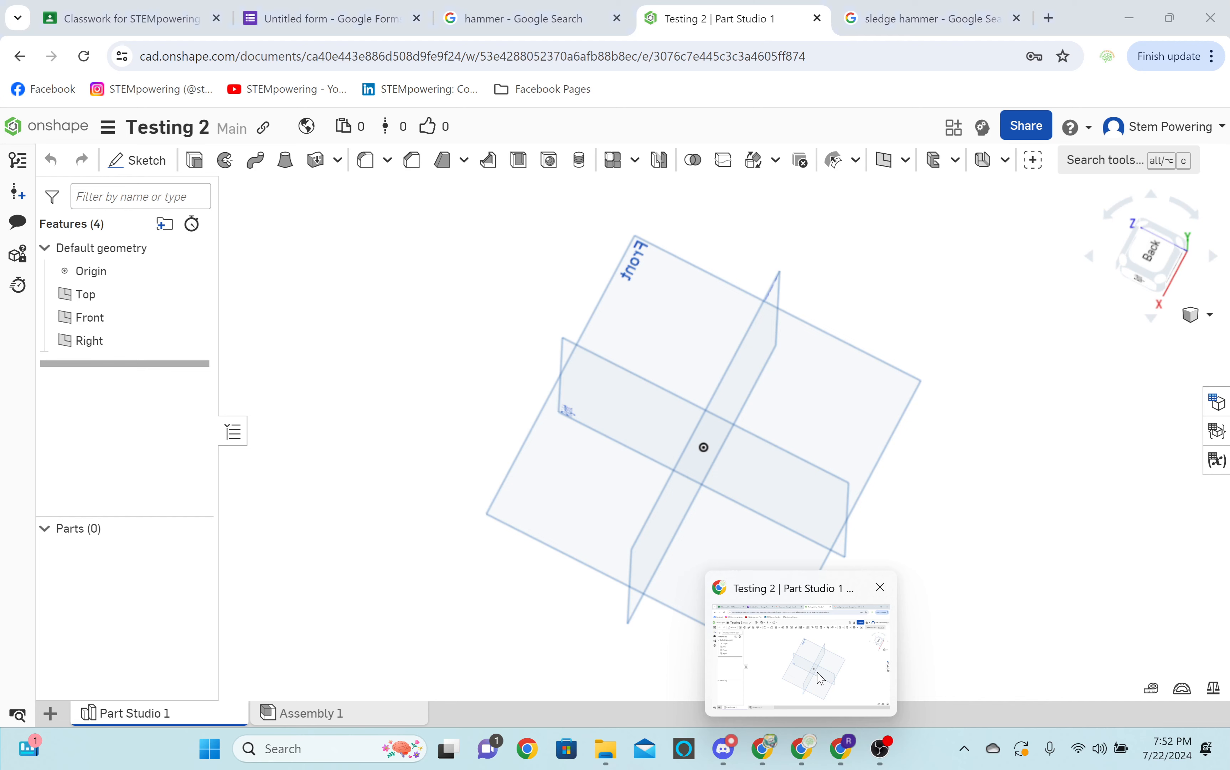
{"action": "mouse_move", "coordinate": [843, 750]}
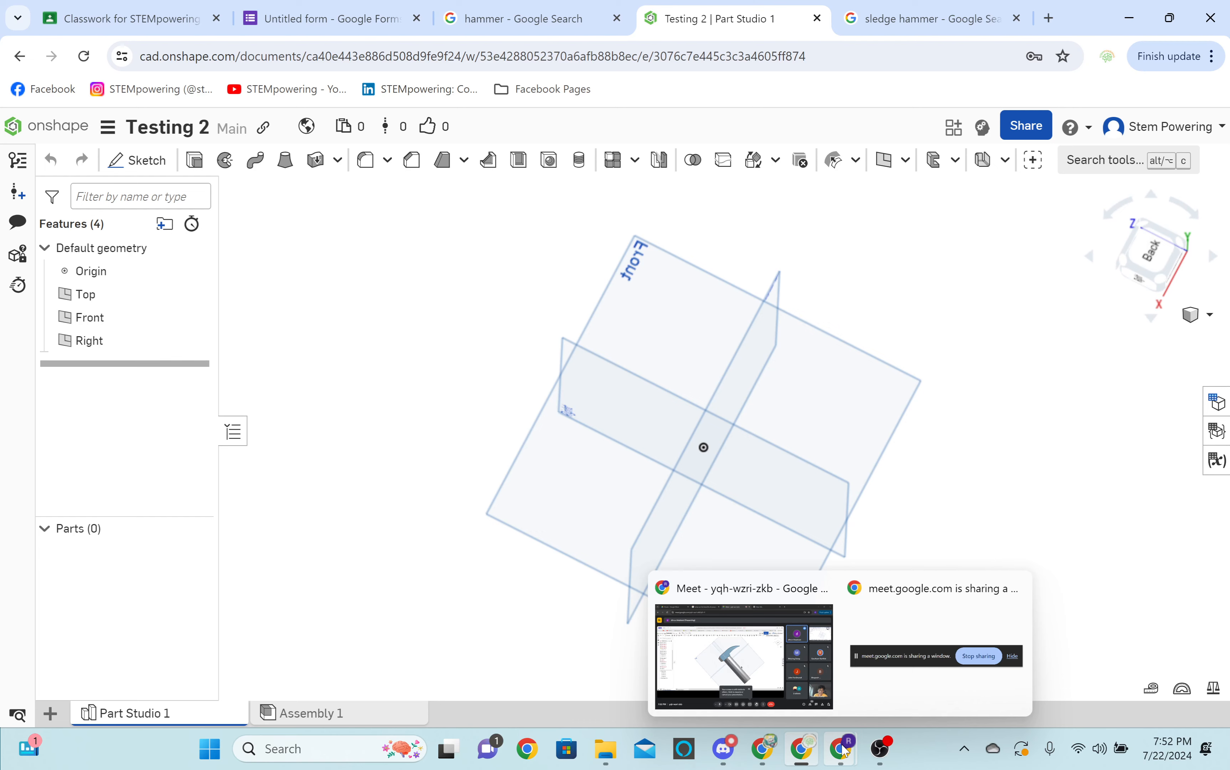
{"action": "left_click", "coordinate": [745, 597]}
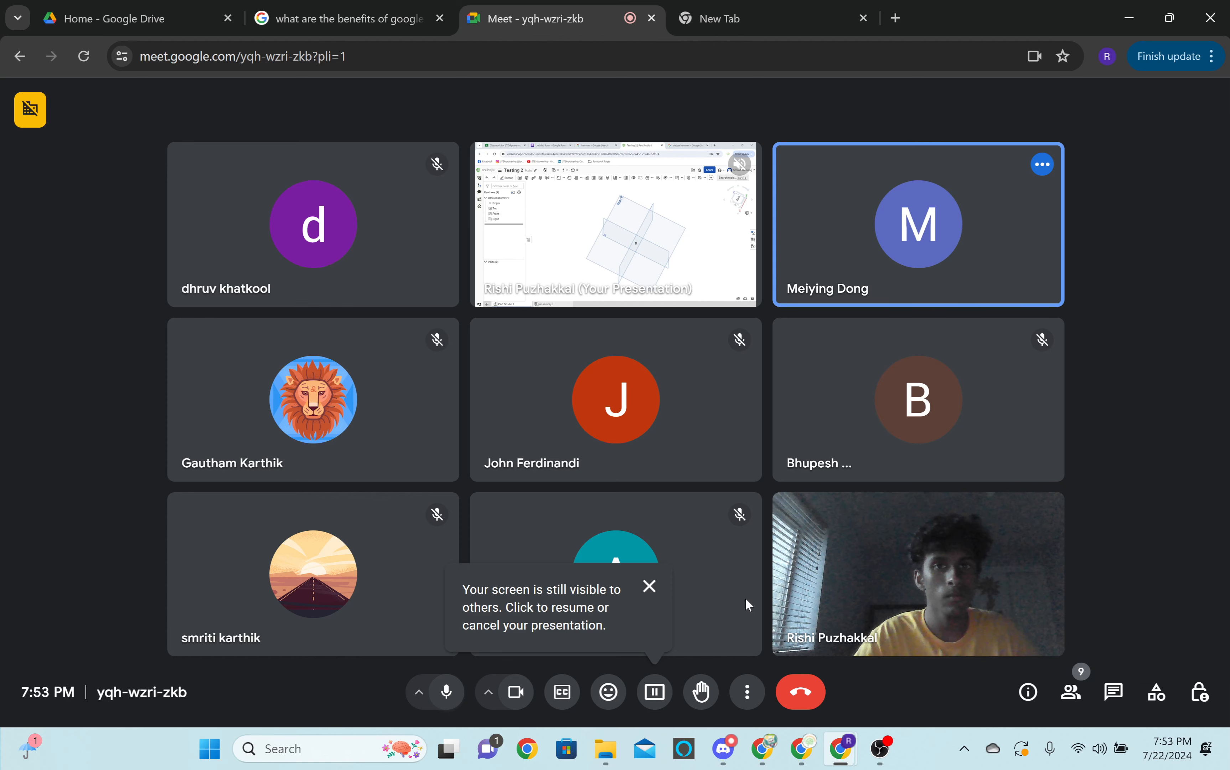
Show the Personal Project assignment in Google Classroom and open its "What will you be Making?" form.
{"action": "key", "text": "alt+Tab"}
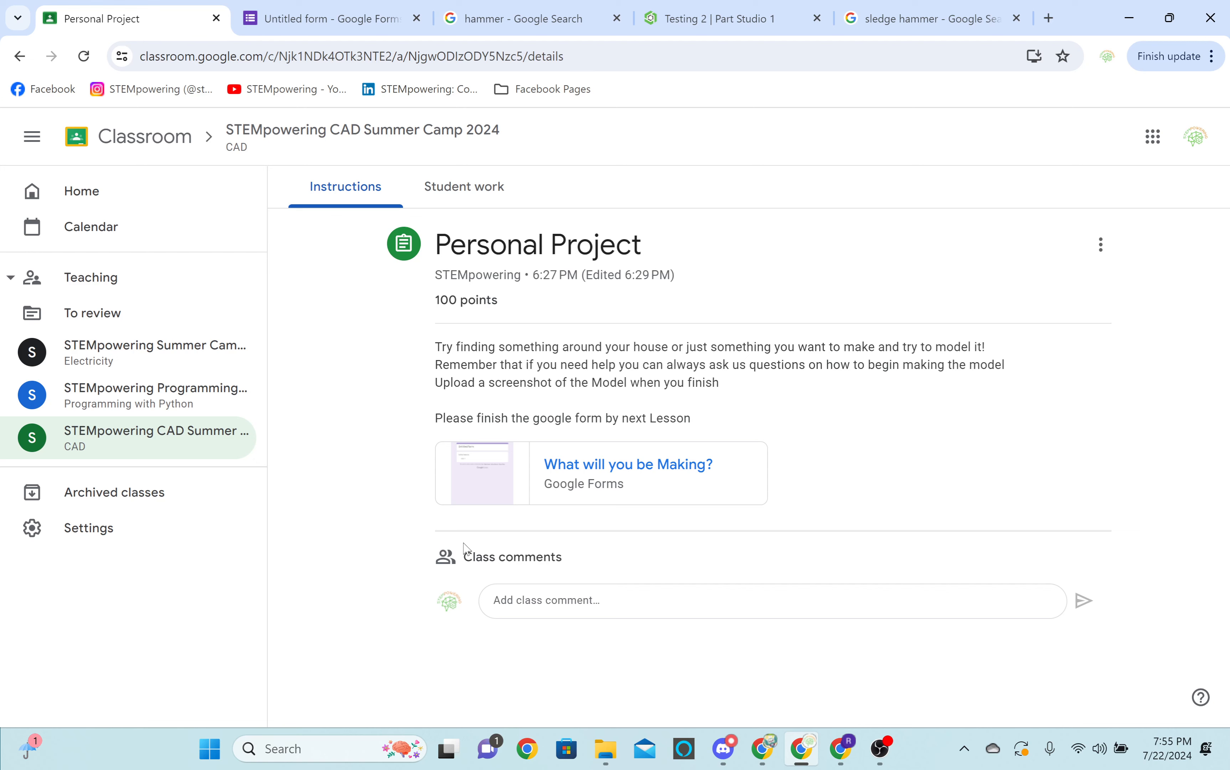
{"action": "left_click", "coordinate": [637, 469]}
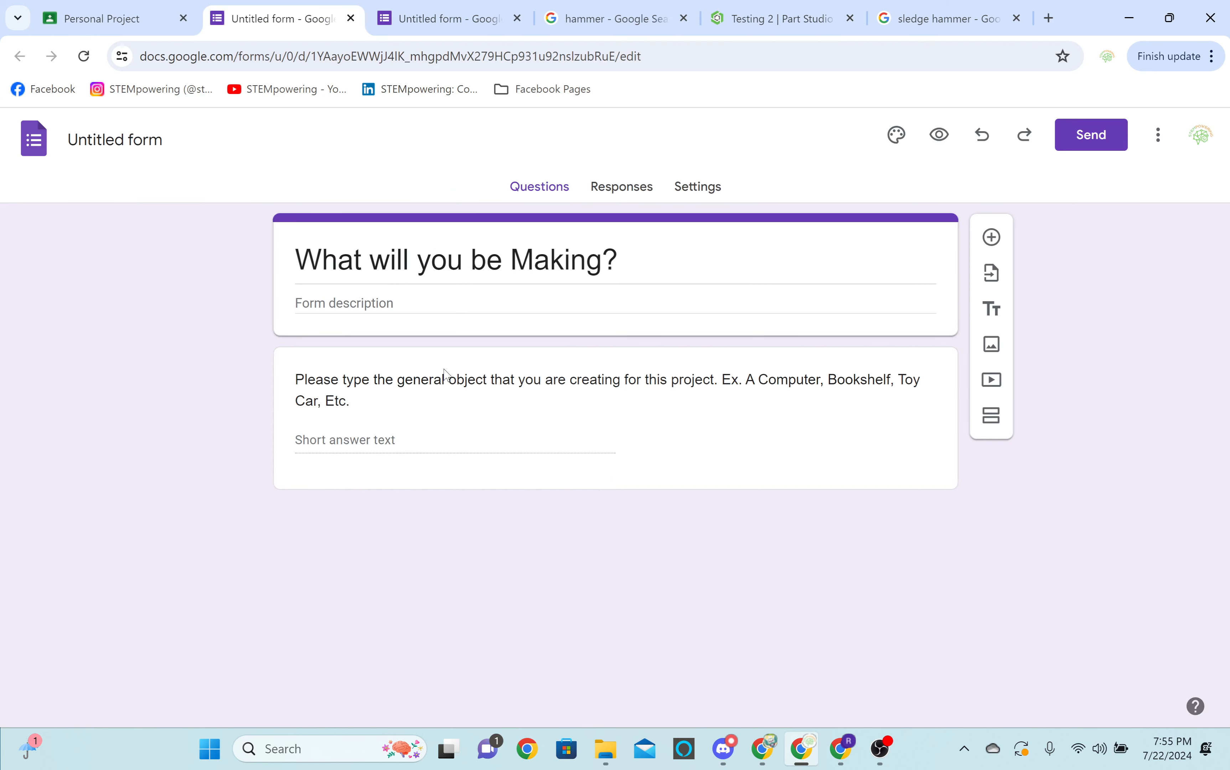